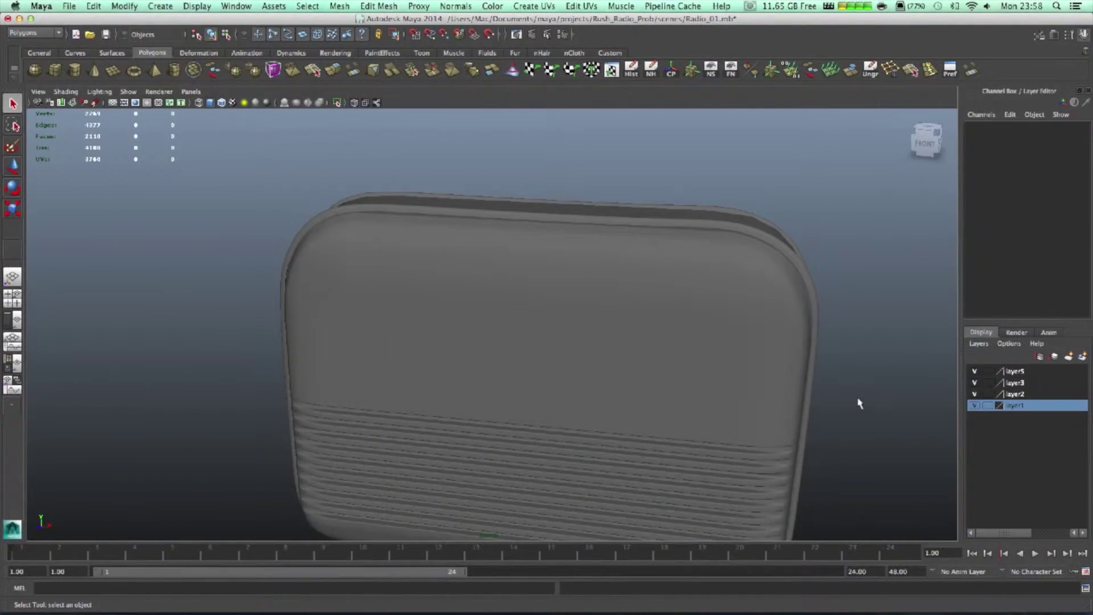
Move the radio's back panel and back rim together backward along Z, away from the middle band
scroll(860, 403, "down", 3)
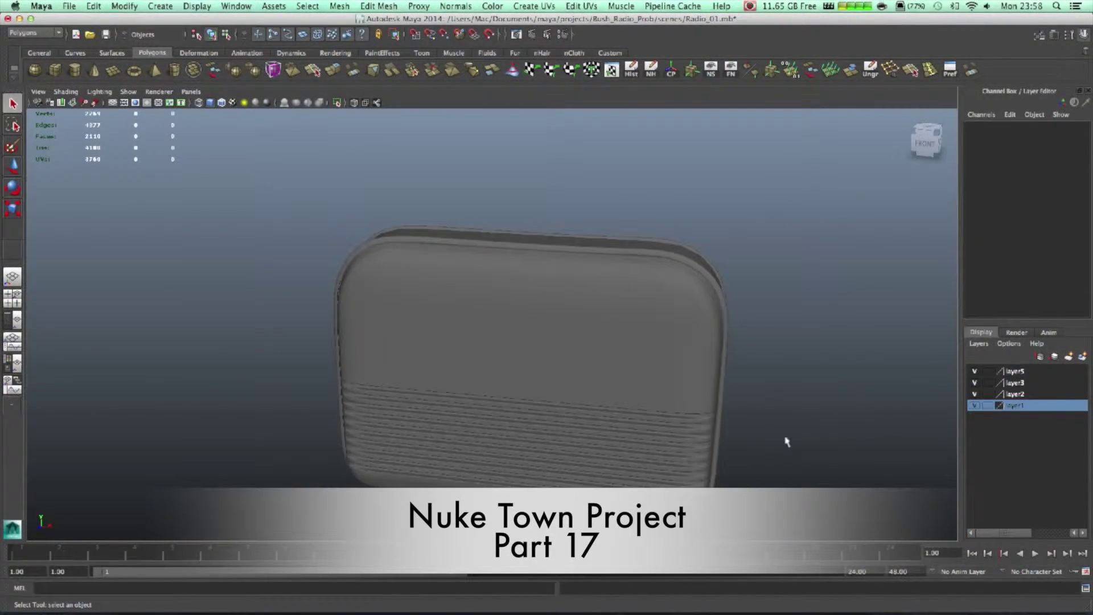
left_click_drag(759, 453, 501, 389, "alt")
left_click(526, 399)
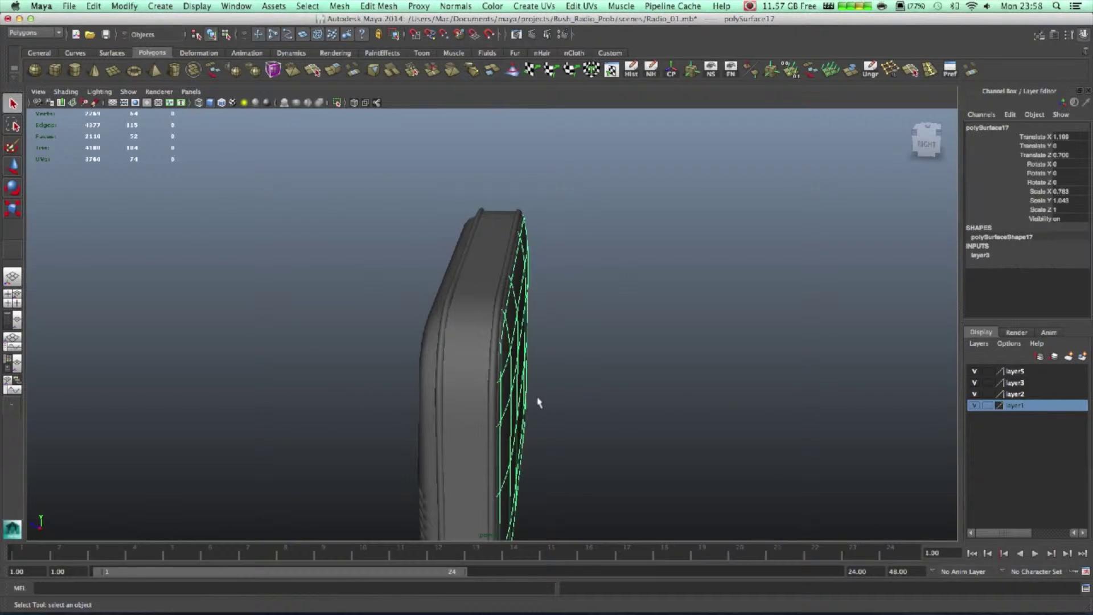
left_click(497, 322, "shift")
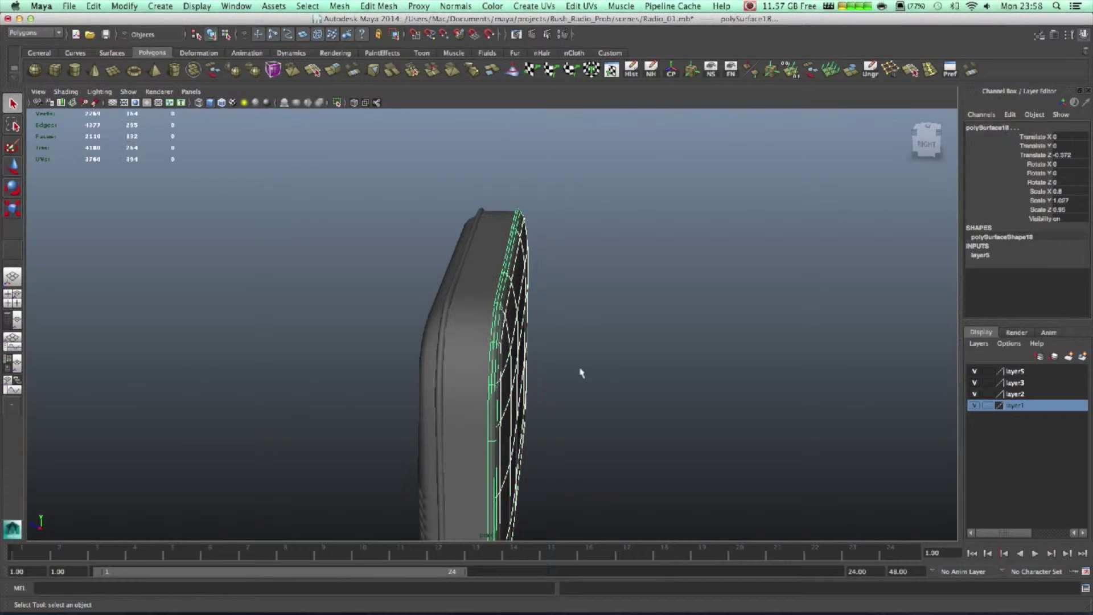
key("w")
left_click_drag(467, 374, 497, 354)
Centre the middle band between the front and back shells at Translate Z 0.291 and stretch it in Z to close both gaps
left_click(513, 319)
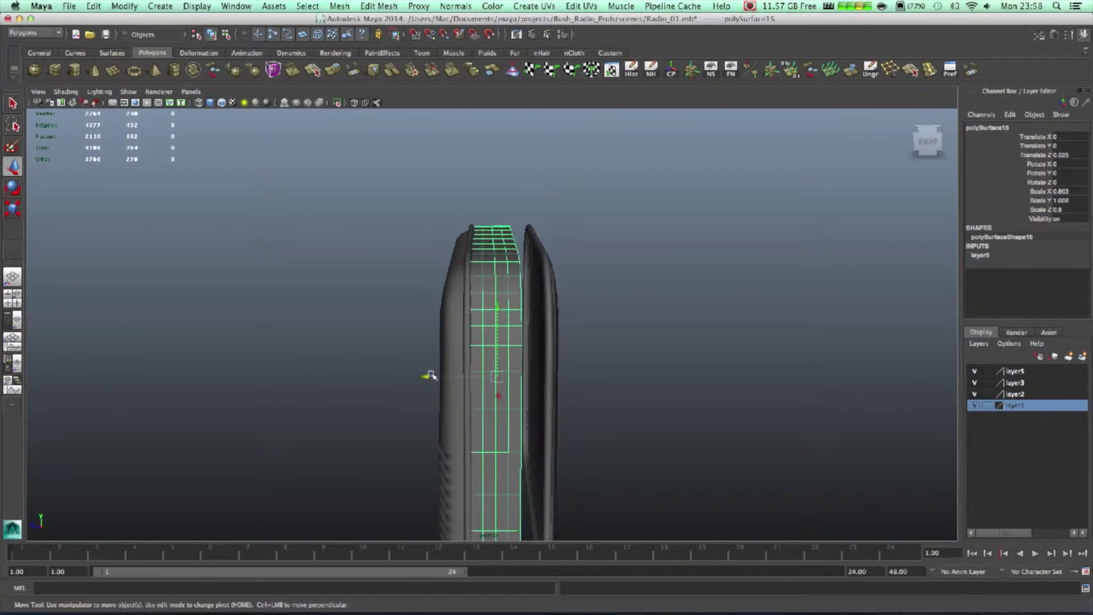
left_click_drag(429, 378, 434, 380)
key("r")
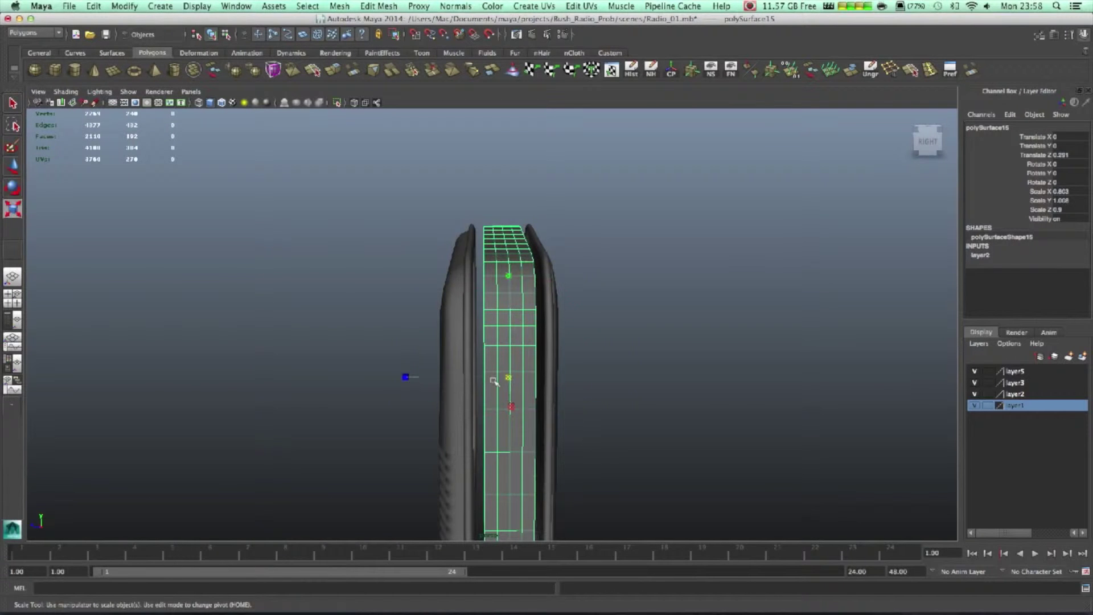
left_click_drag(405, 379, 359, 376)
key("w")
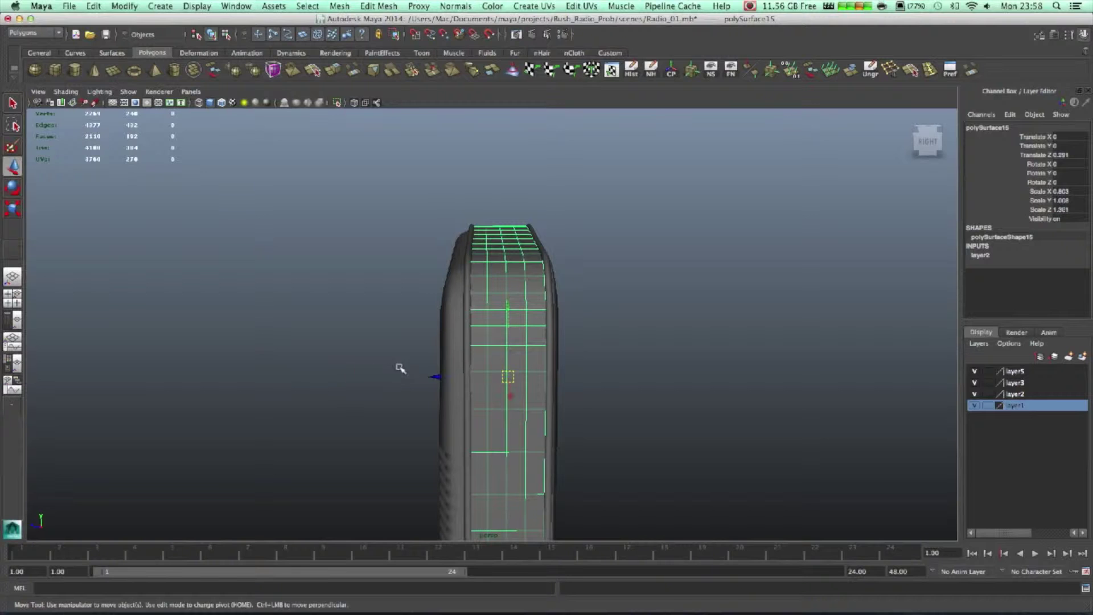
Pull the ribbed front panel forward along Z until it stands clear of the front rim
left_click(729, 361)
left_click_drag(729, 361, 666, 398, "alt")
scroll(664, 398, "up", 5)
left_click(539, 349)
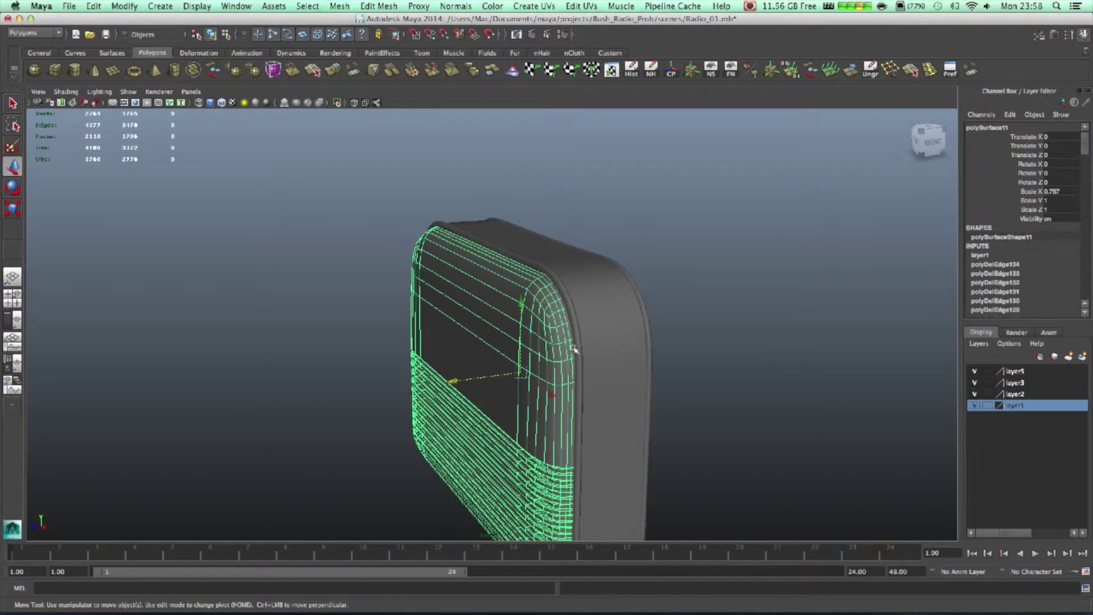
middle_click_drag(548, 343, 530, 342, "alt")
left_click_drag(531, 342, 447, 369, "alt")
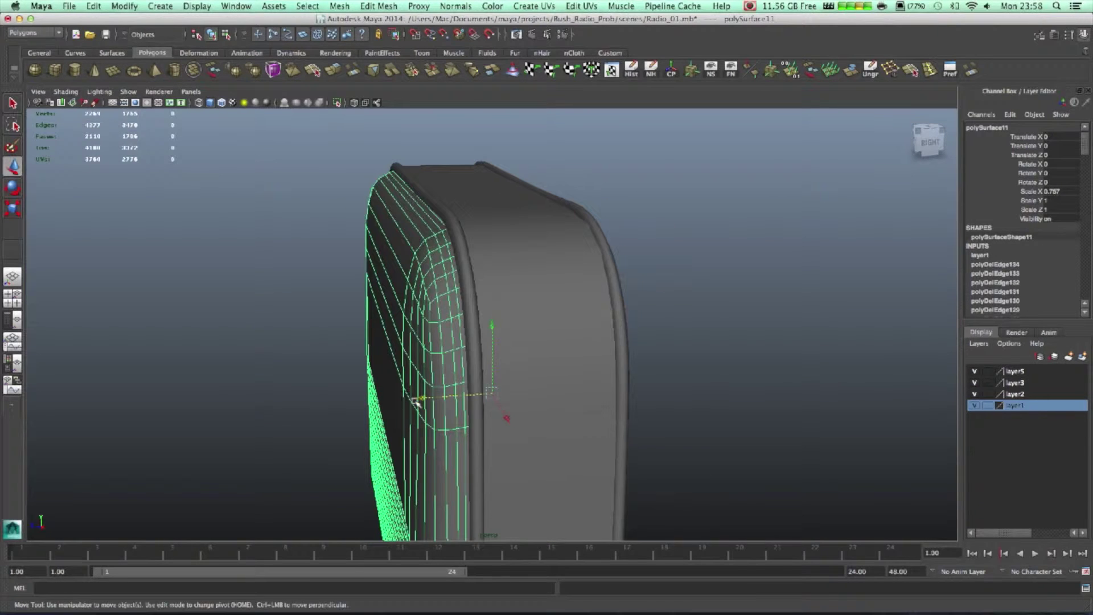
left_click_drag(416, 402, 401, 403)
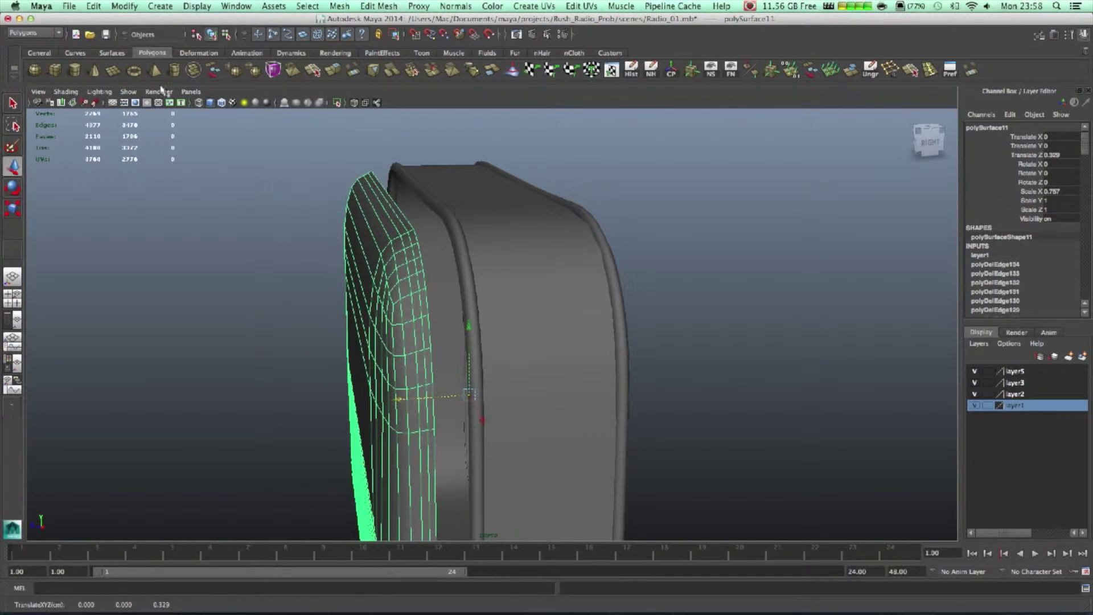
Center the pivot of the ribbed front panel
left_click(116, 6)
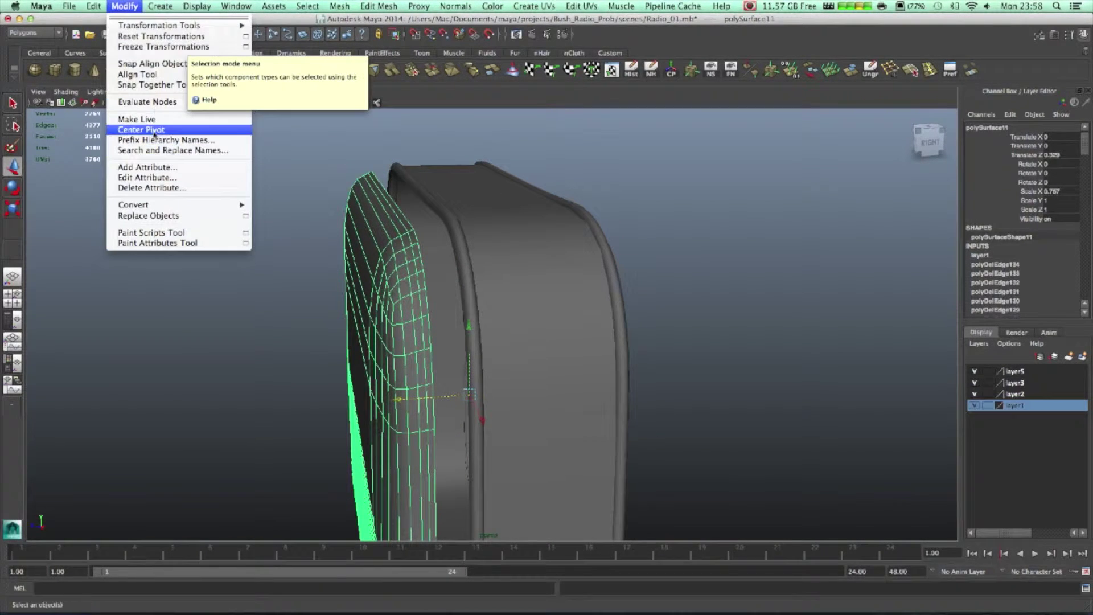
left_click(142, 132)
left_click(340, 336)
left_click(357, 325)
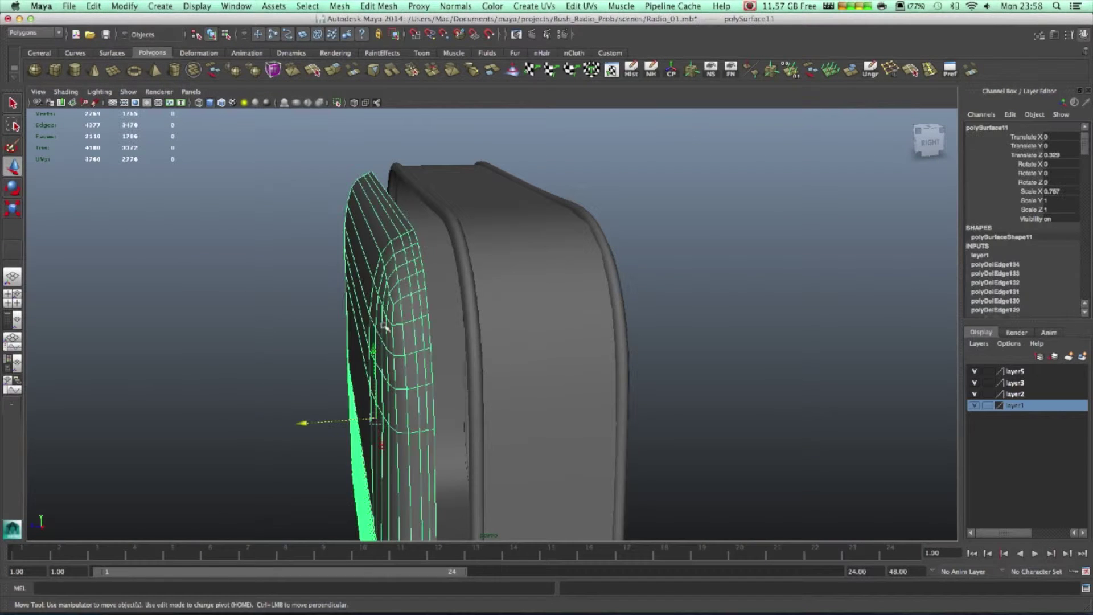
Delete the outermost loop of faces around the back edge of the front panel and return to object selection
right_click_drag(393, 262, 391, 278)
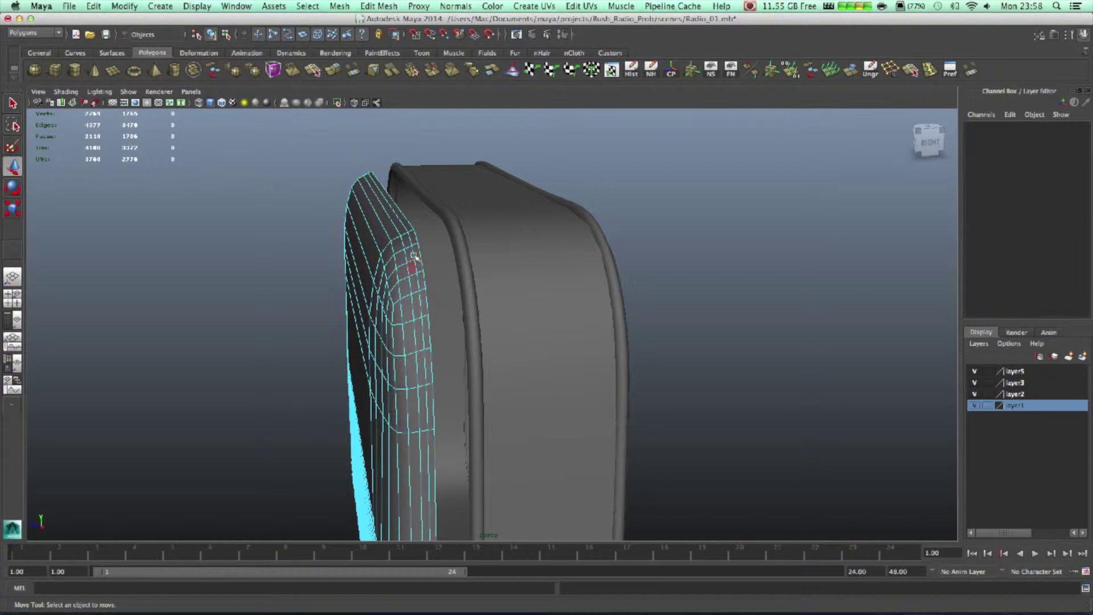
left_click(421, 266)
left_click(423, 280)
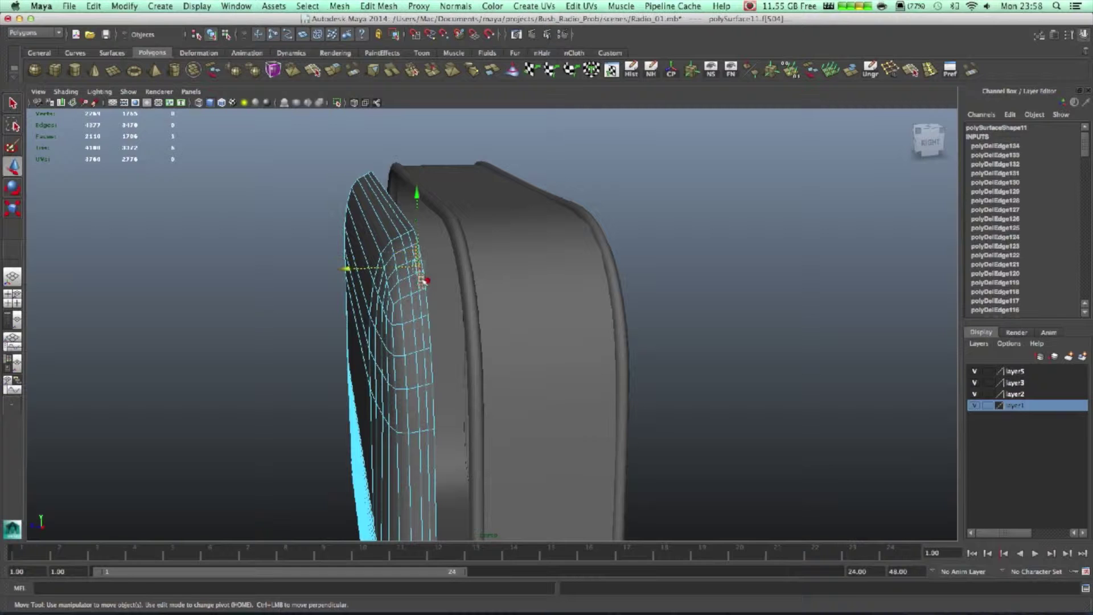
double_click(424, 292, "shift")
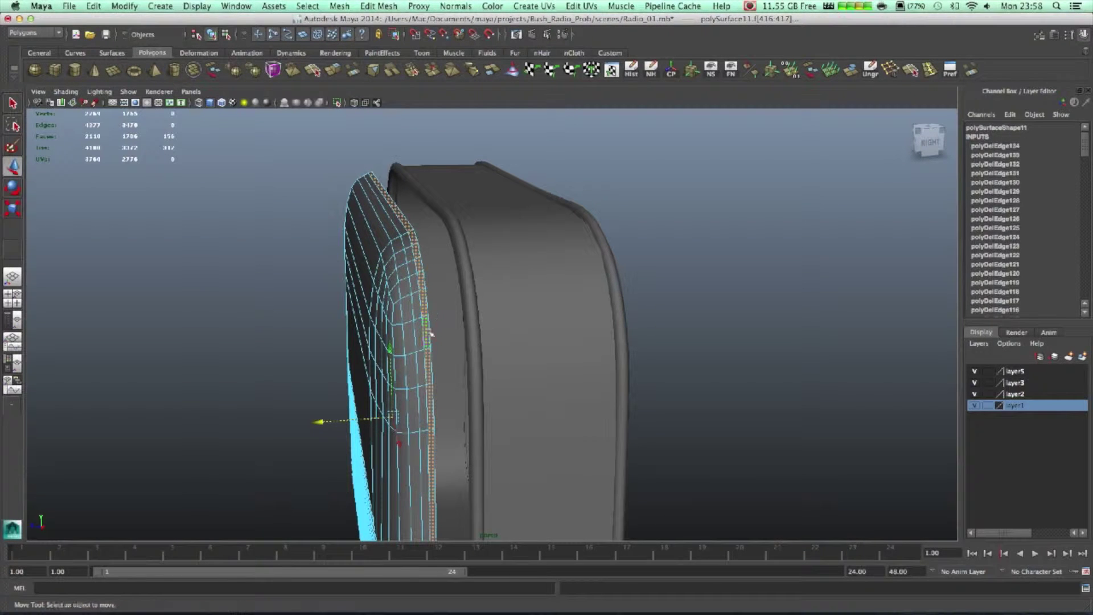
key("Delete")
right_click_drag(385, 302, 421, 282)
Seat the front panel back inside the rim at Translate Z -0.147 and scale its height to 1.025
left_click(361, 424)
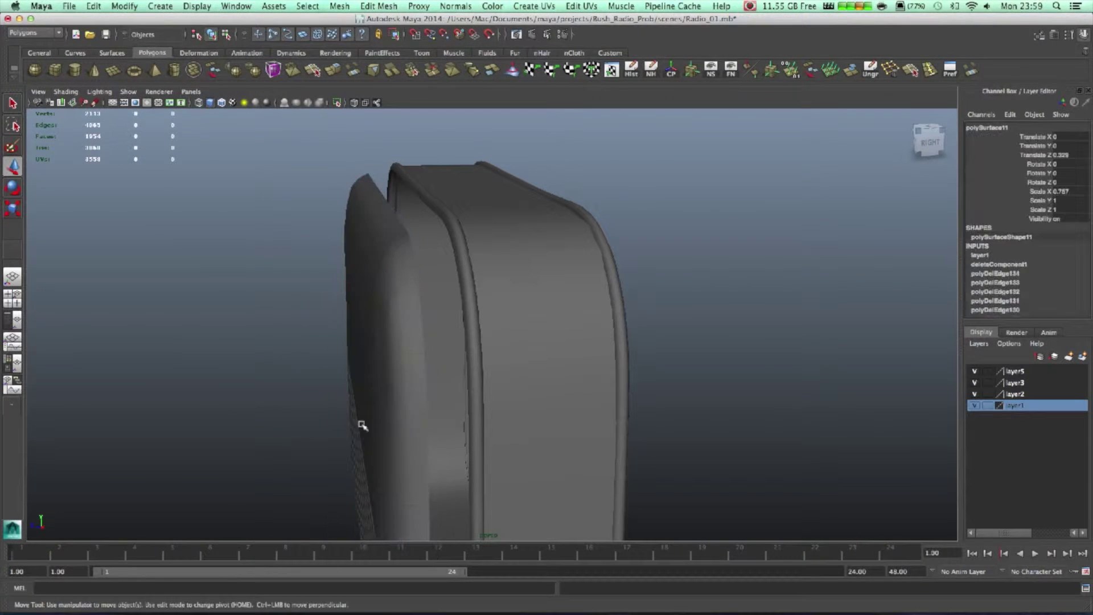
left_click(362, 425)
left_click_drag(306, 424, 336, 425)
left_click_drag(435, 436, 471, 435, "alt")
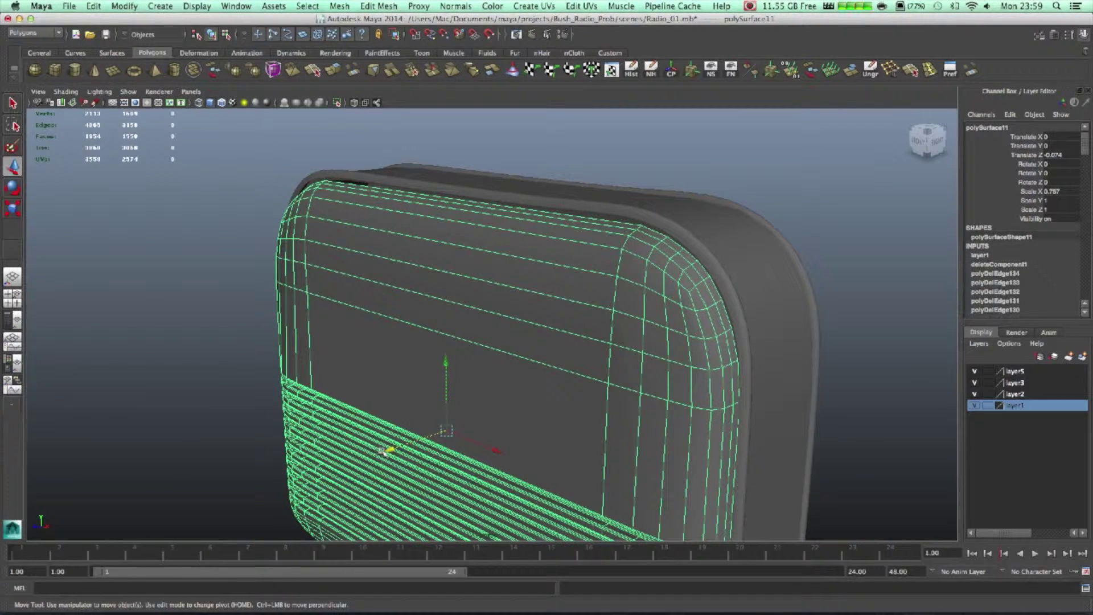
left_click_drag(386, 451, 394, 448)
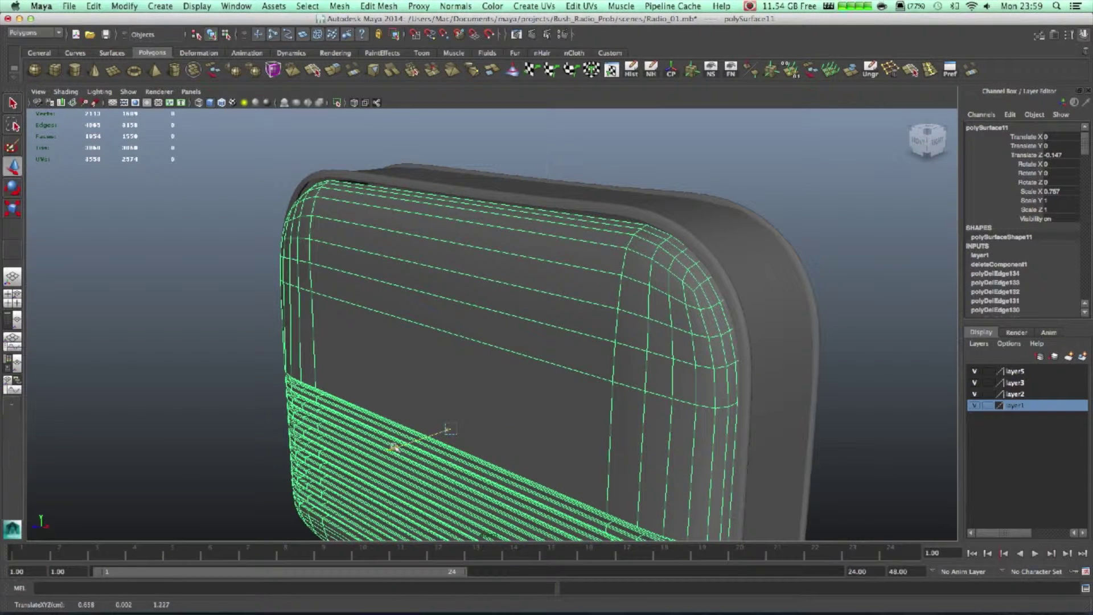
key("r")
left_click_drag(450, 333, 453, 328)
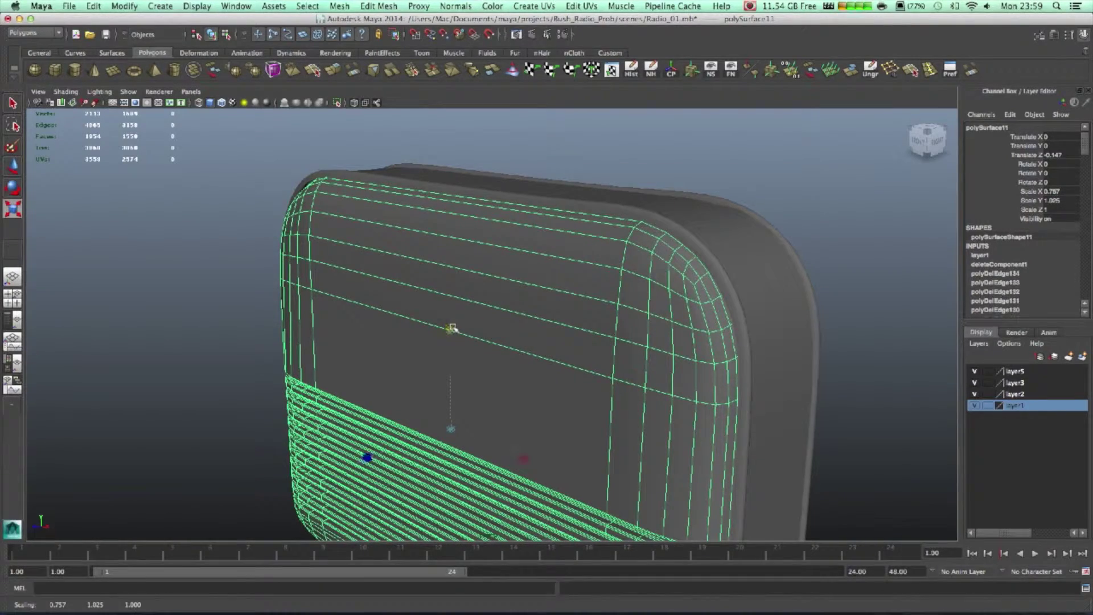
left_click_drag(404, 380, 572, 236, "alt")
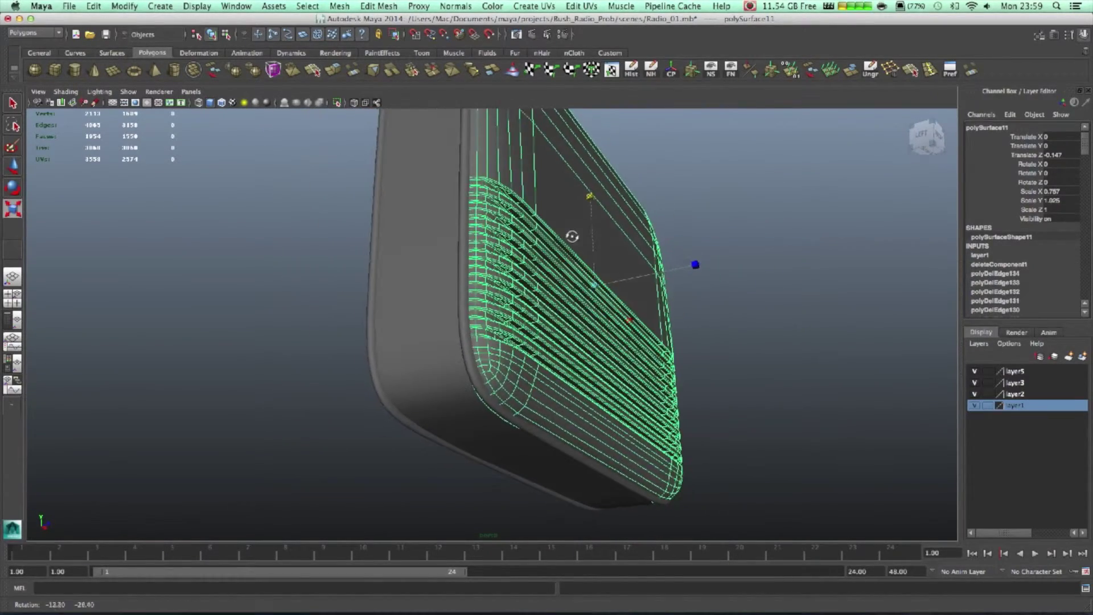
Select the back panel of the radio and display it with smooth mesh preview
left_click(736, 420)
left_click_drag(736, 420, 607, 466, "alt")
scroll(613, 464, "down", 5)
middle_click_drag(606, 485, 589, 530, "alt")
left_click_drag(632, 501, 636, 467, "alt")
left_click_drag(683, 389, 592, 384, "alt")
left_click(458, 375)
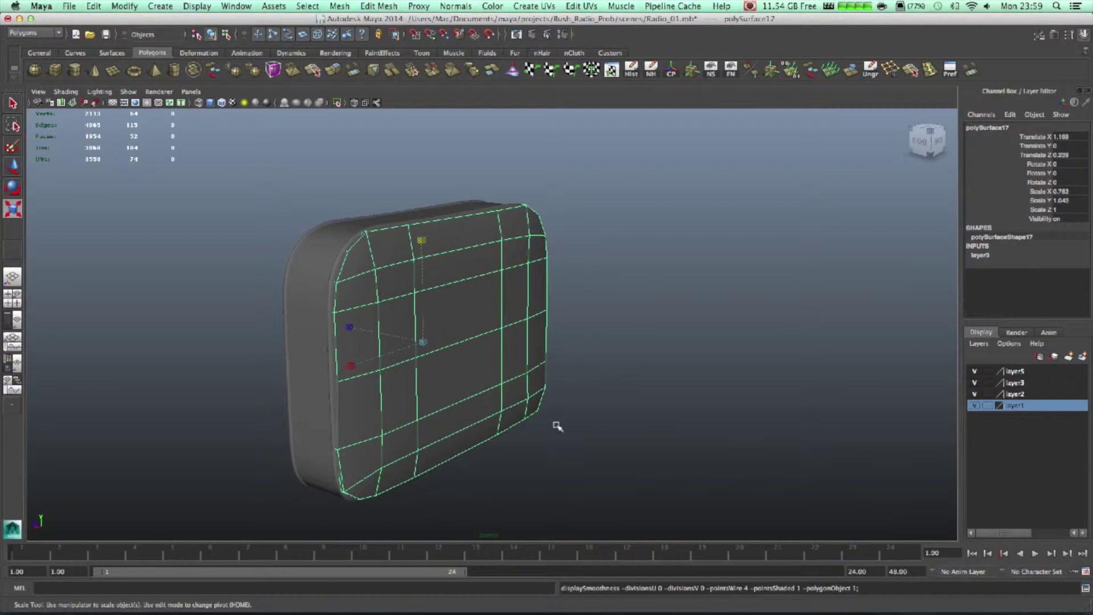
key("3")
left_click_drag(590, 459, 703, 456, "alt")
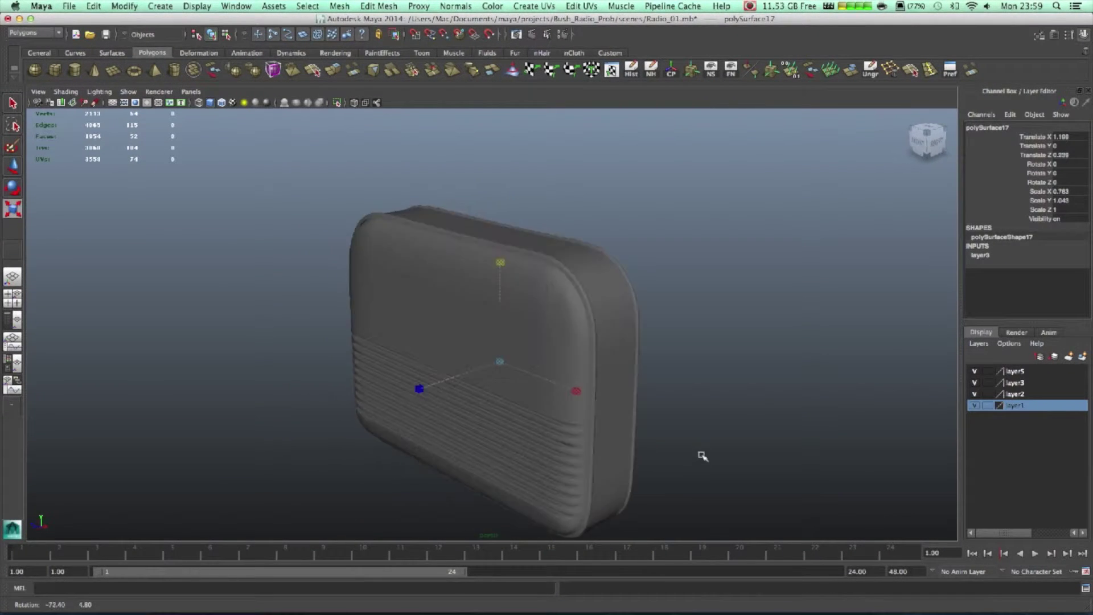
Create a polygon cylinder, move it in front of the radio to Translate Z 4.784, and set its Rotate X to 90
scroll(219, 251, "down", 3)
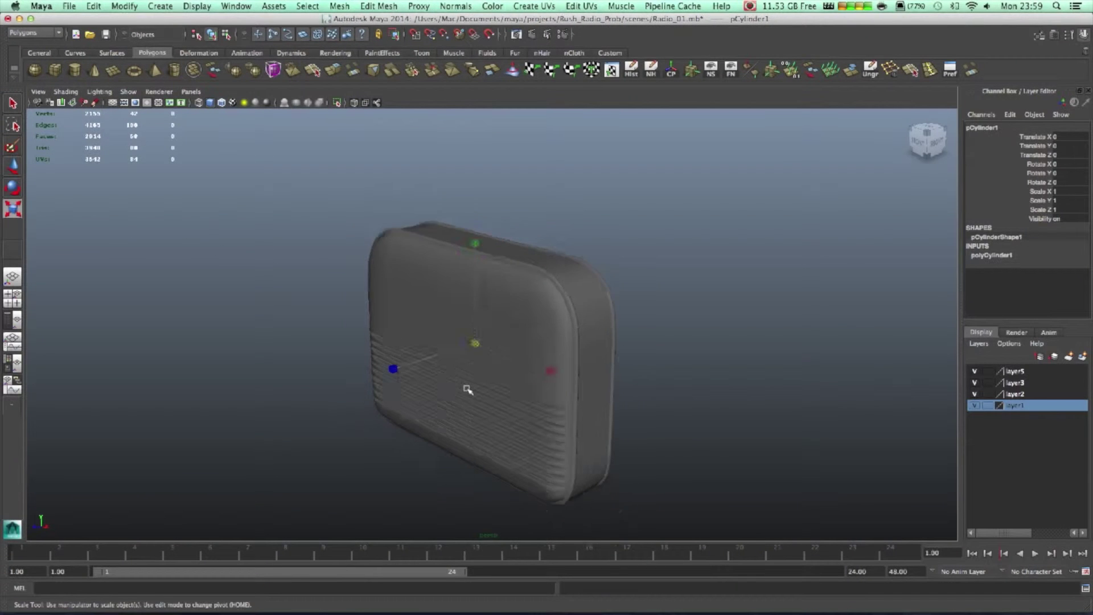
left_click(501, 365)
key("w")
left_click_drag(419, 357, 310, 405)
key("e")
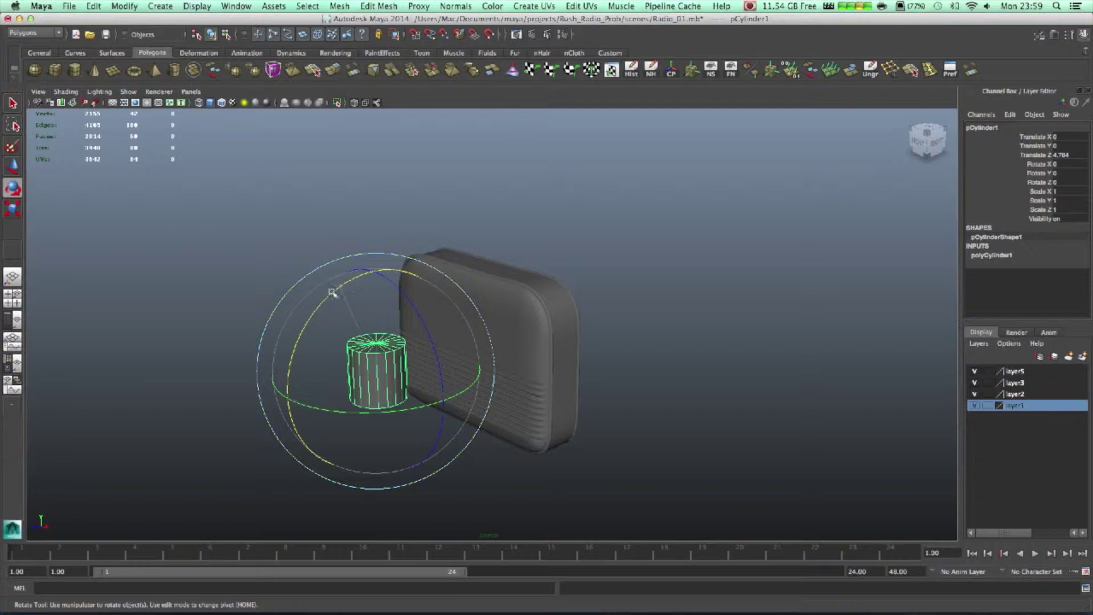
left_click_drag(332, 292, 307, 378)
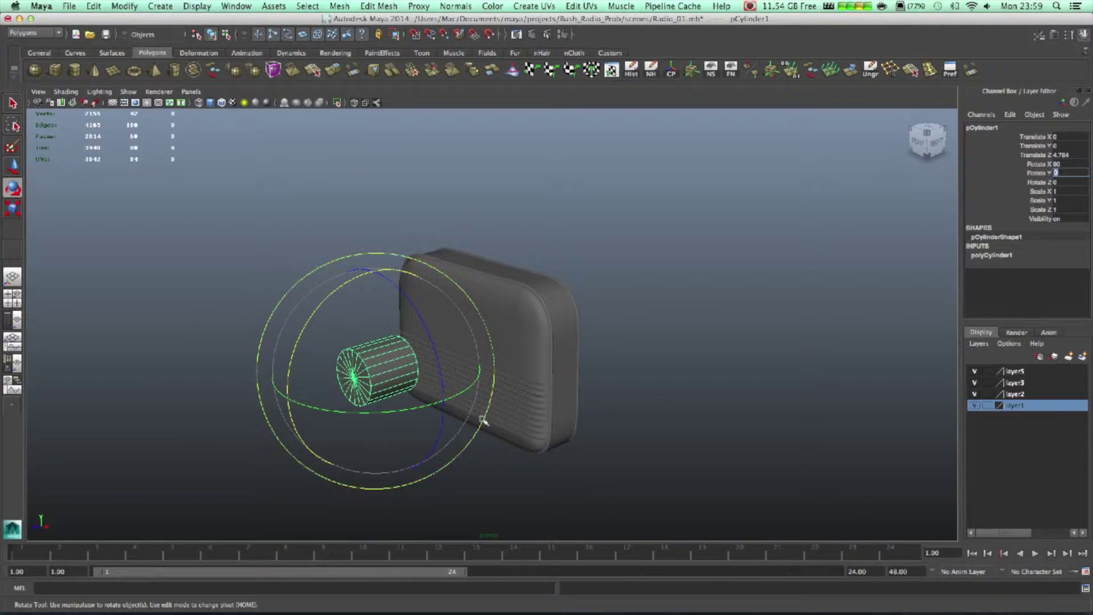
In the front view, place the cylinder at Translate X 2.52, Y 0.69 and scale it uniformly to about 1.82
key("space")
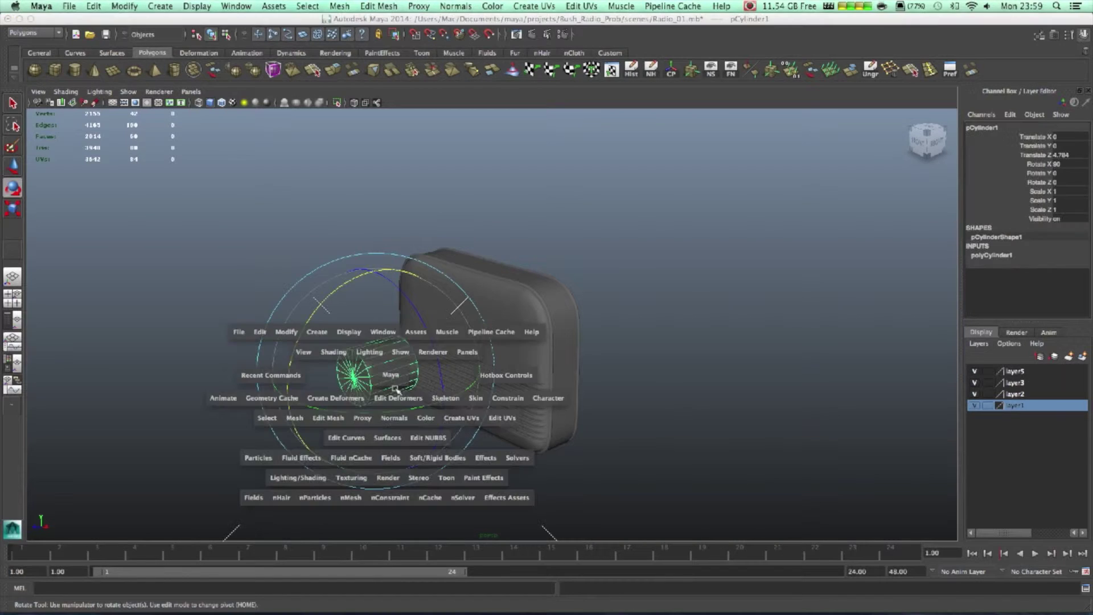
scroll(342, 453, "down", 10)
key("space")
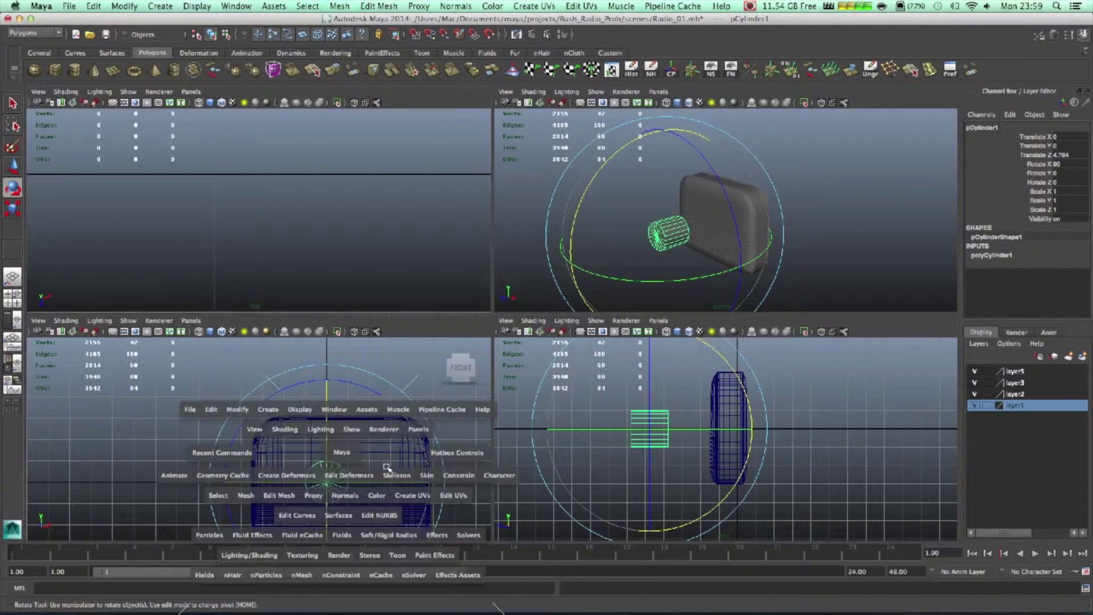
middle_click_drag(511, 395, 398, 365, "alt")
key("w")
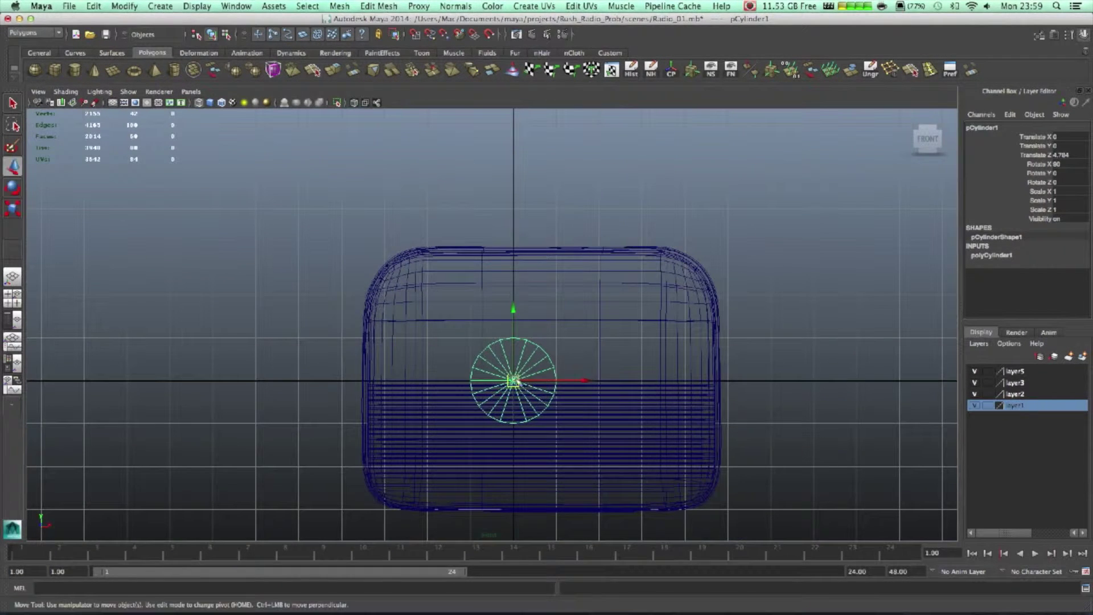
left_click_drag(514, 382, 643, 348)
key("r")
key("w")
key("r")
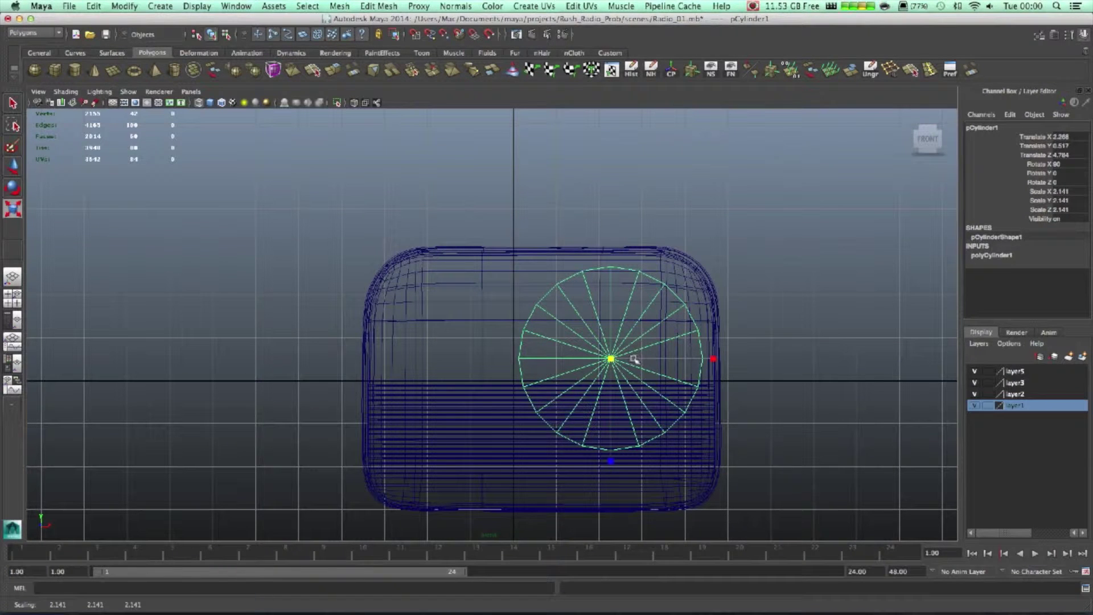
mouse_move(614, 358)
left_mouse_down()
mouse_move(605, 360)
mouse_move(625, 354)
left_mouse_up()
key("w")
In the perspective view, flatten the cylinder along its axis to about 0.49 and bring it closer to the radio
key("space")
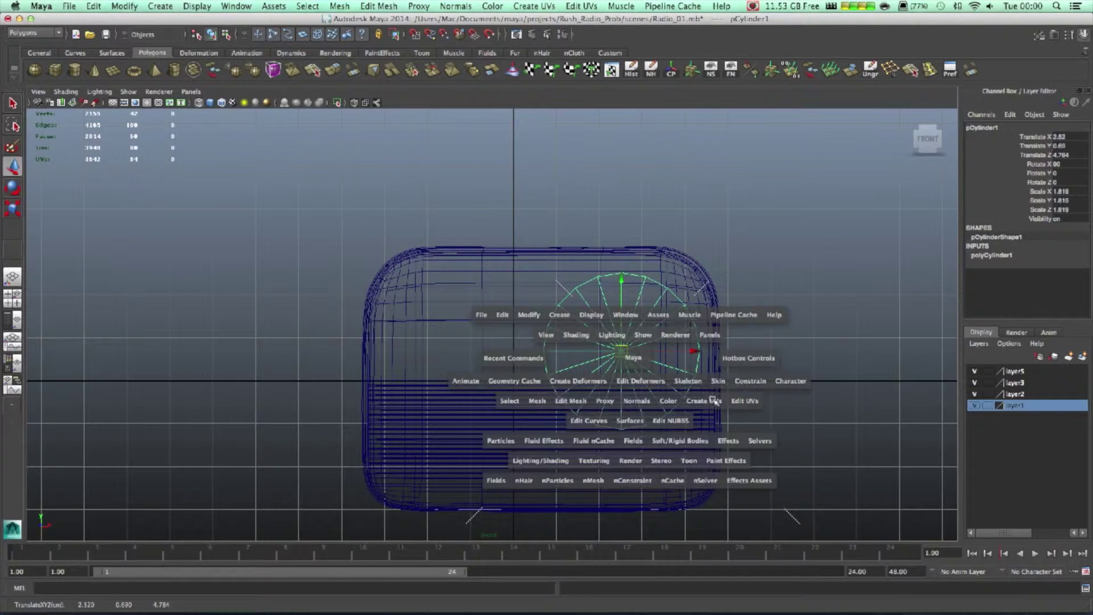
key("space")
key("r")
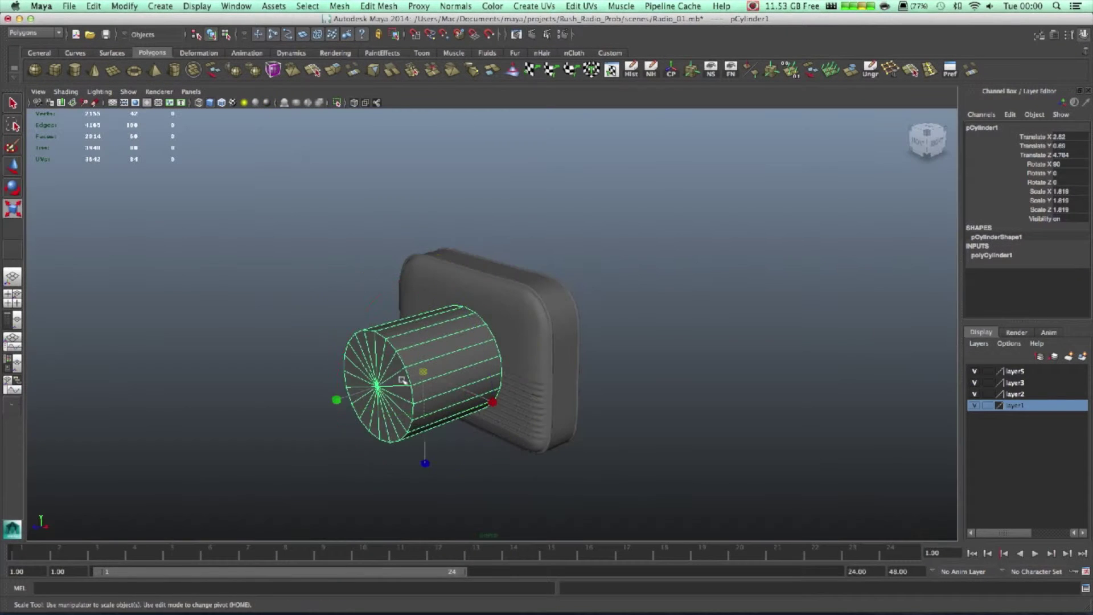
left_click_drag(345, 401, 363, 314)
key("w")
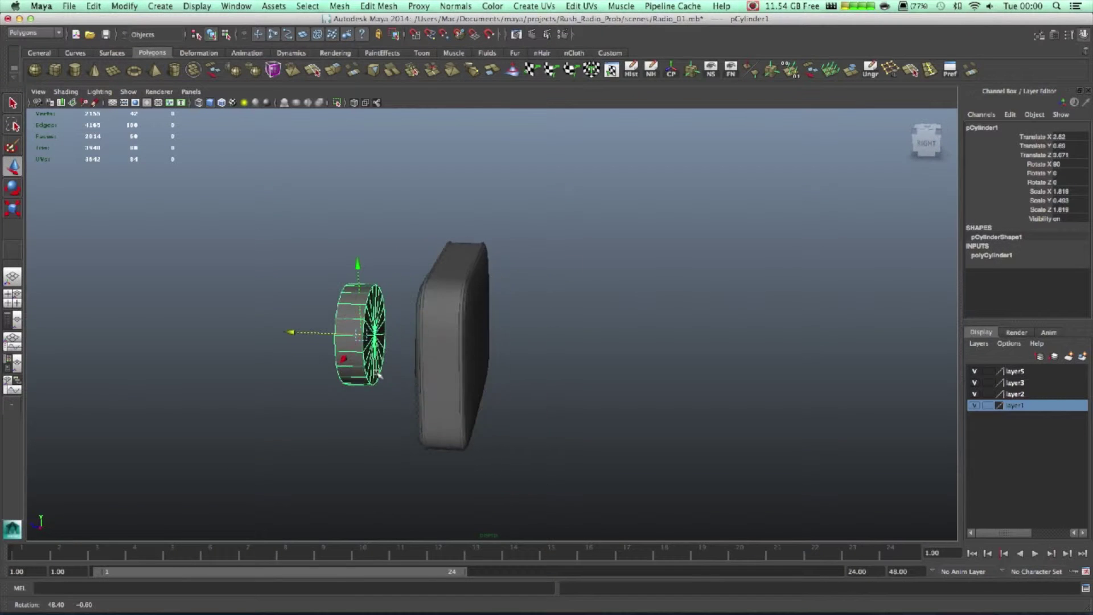
Delete the cylinder's back cap faces on the side facing the radio
right_click_drag(364, 315, 365, 343)
left_click_drag(381, 373, 403, 380, "alt")
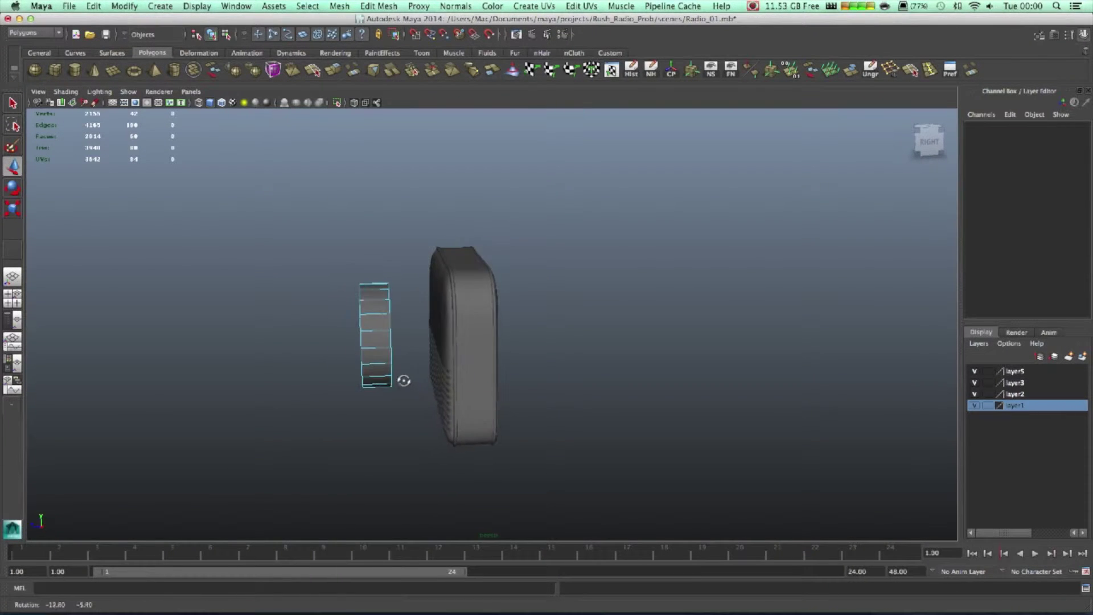
left_click_drag(372, 251, 372, 253)
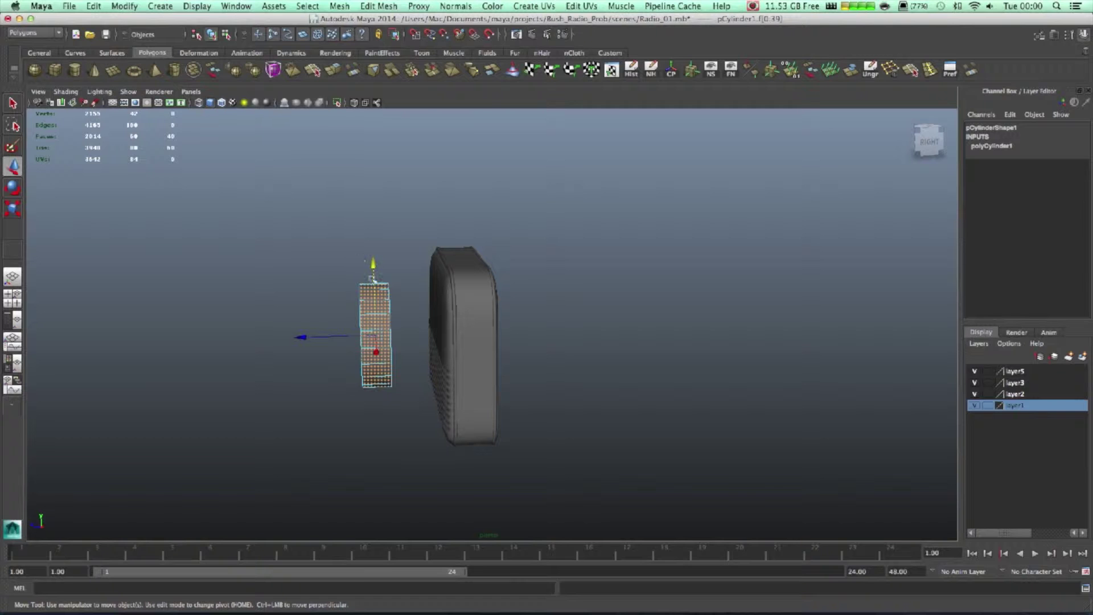
left_click_drag(462, 526, 405, 408)
left_click_drag(368, 451, 370, 454)
left_click_drag(438, 463, 391, 464, "alt")
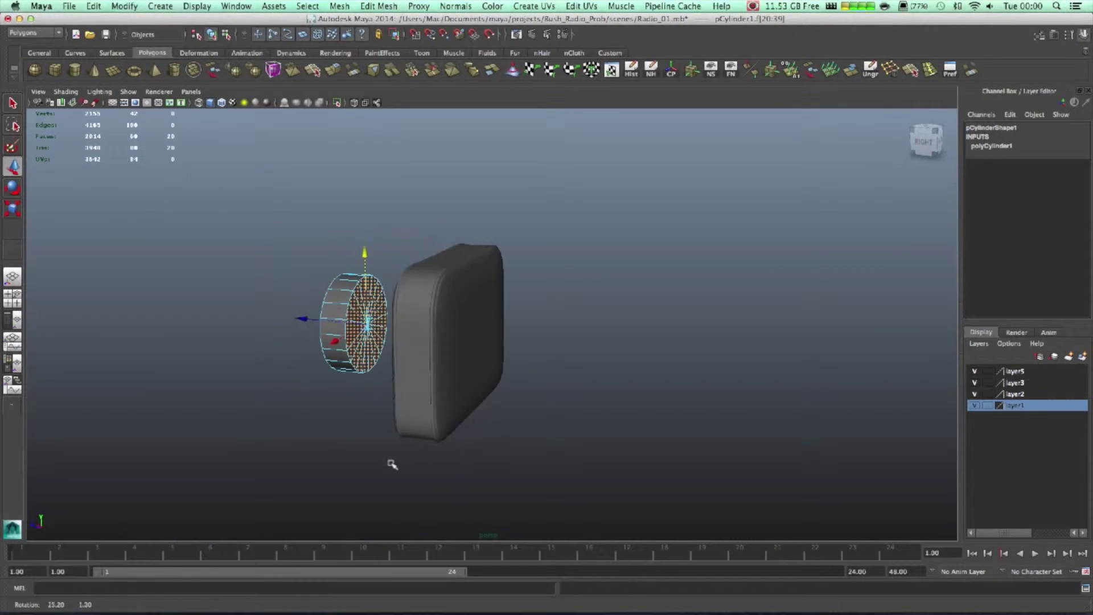
key("Delete")
Return the dial cylinder to object mode and move it back into the radio's front to Translate Z 0.934
right_click_drag(369, 346, 427, 330)
left_click(348, 333)
left_click_drag(346, 329, 401, 332)
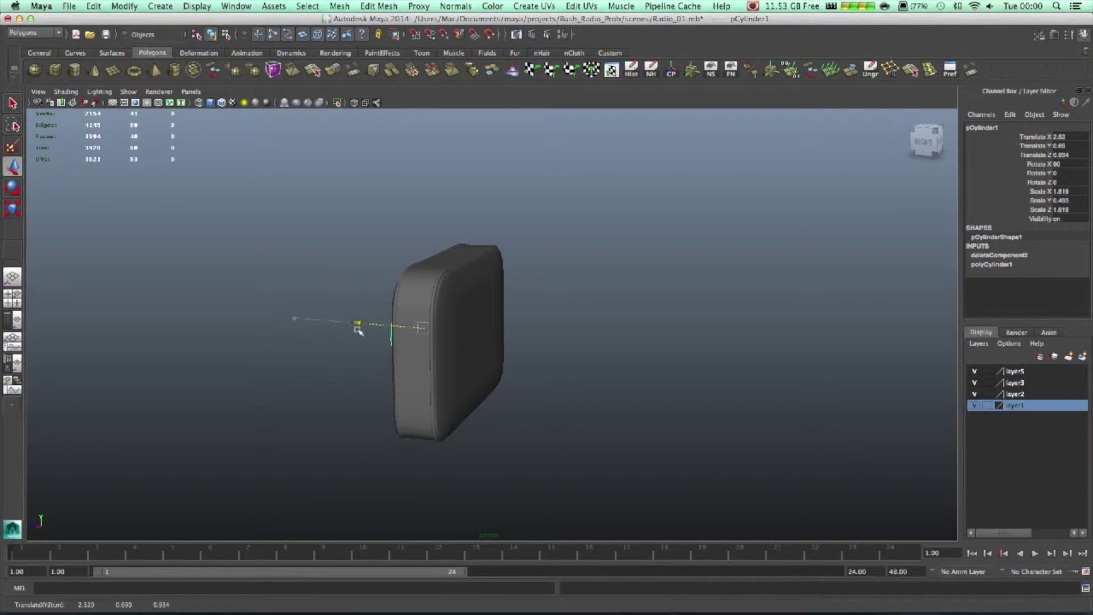
left_click_drag(457, 412, 519, 393, "alt")
scroll(530, 403, "down", 5)
key("f")
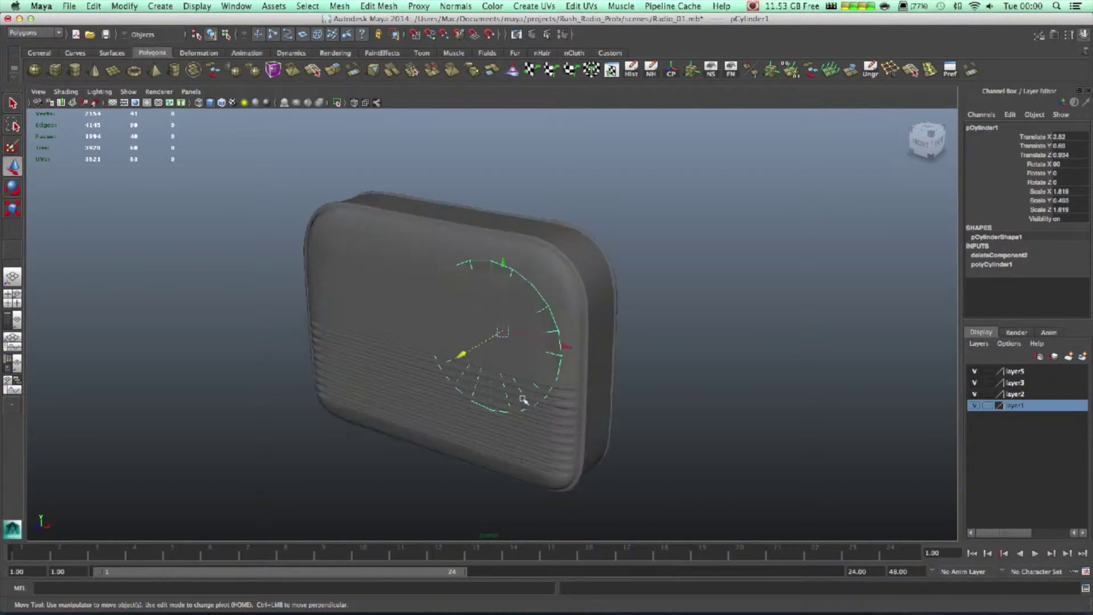
Fine-tune the dial's position on the radio front to Translate X about 2.30 and Translate Z about 1.07
left_click_drag(463, 339, 458, 340)
left_click_drag(506, 369, 546, 371, "alt")
left_click_drag(564, 324, 554, 330)
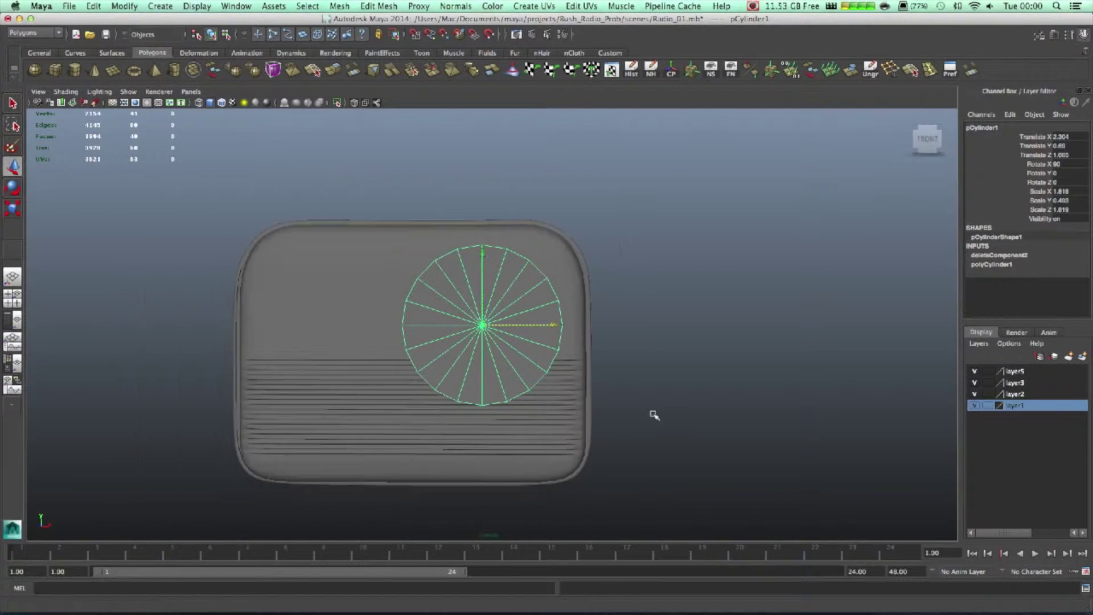
left_click(660, 415)
left_click_drag(685, 415, 643, 428, "alt")
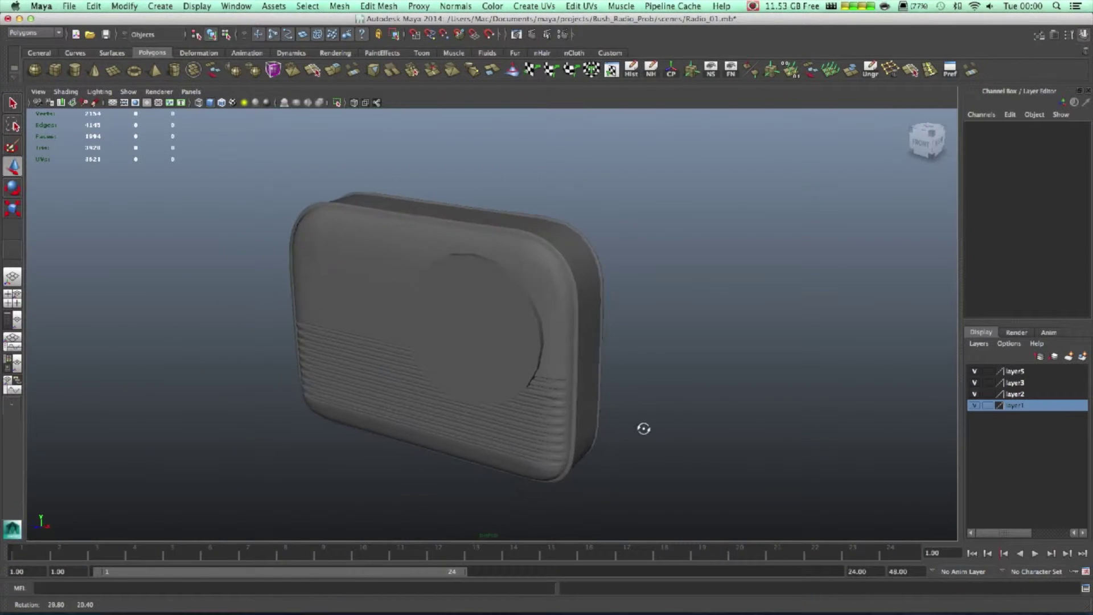
left_click(459, 336)
left_click(714, 442)
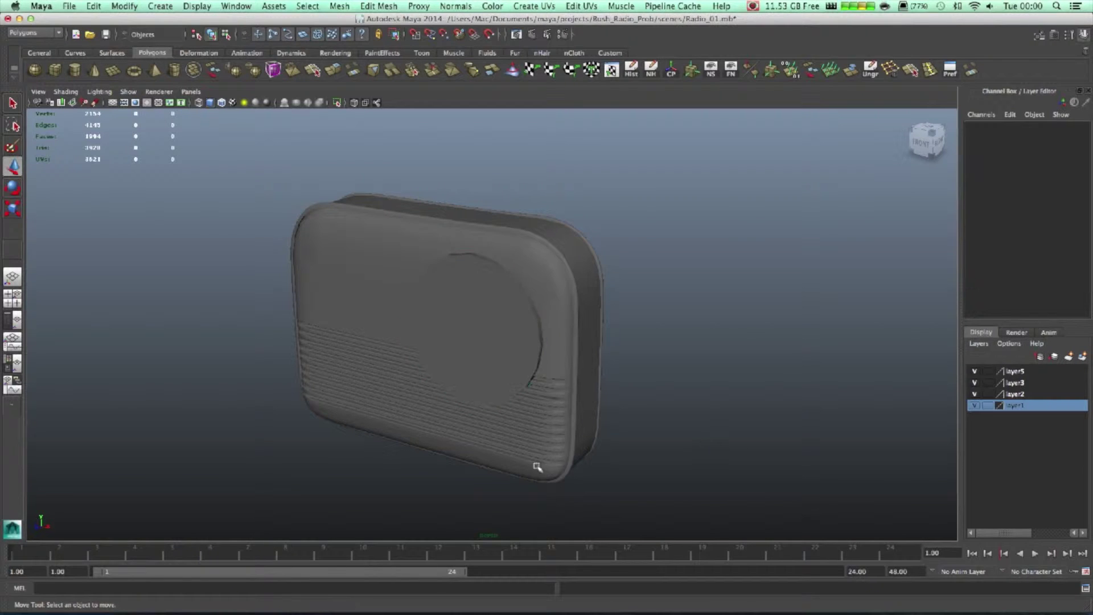
Create the text BUSH as a Poly mesh in Times New Roman Regular with triangle tessellation and Standard fit
left_click(154, 6)
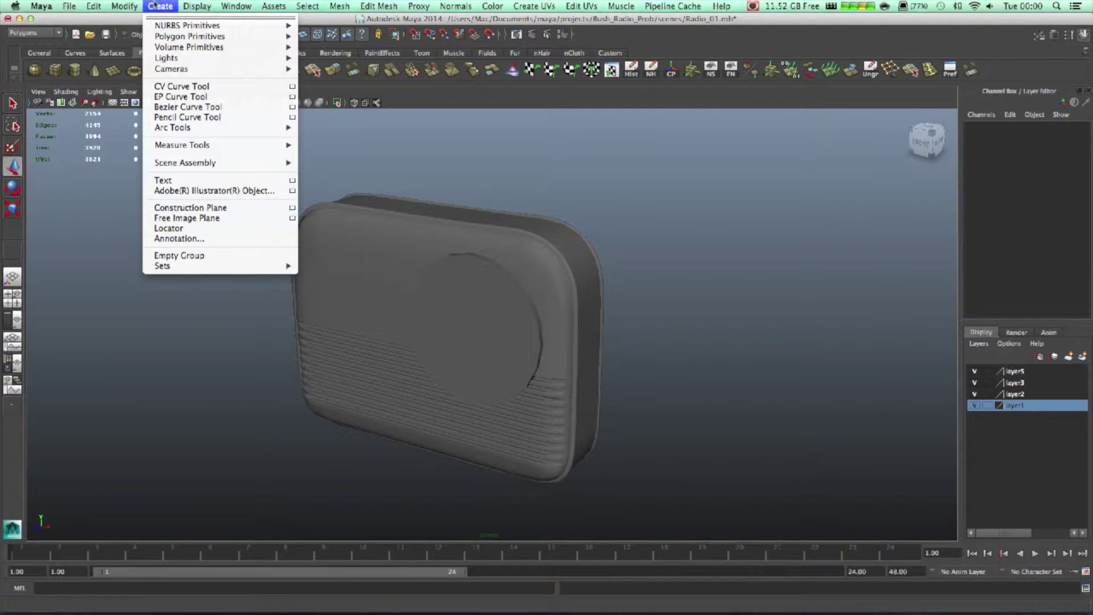
left_click(293, 181)
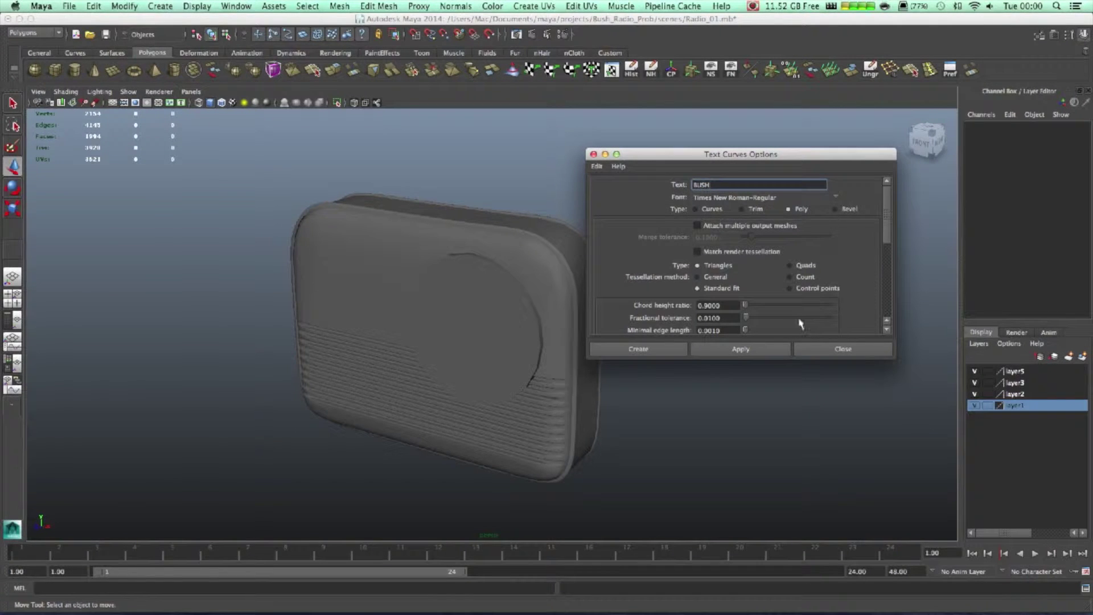
scroll(792, 322, "down", 3)
scroll(768, 300, "up", 3)
left_click(656, 352)
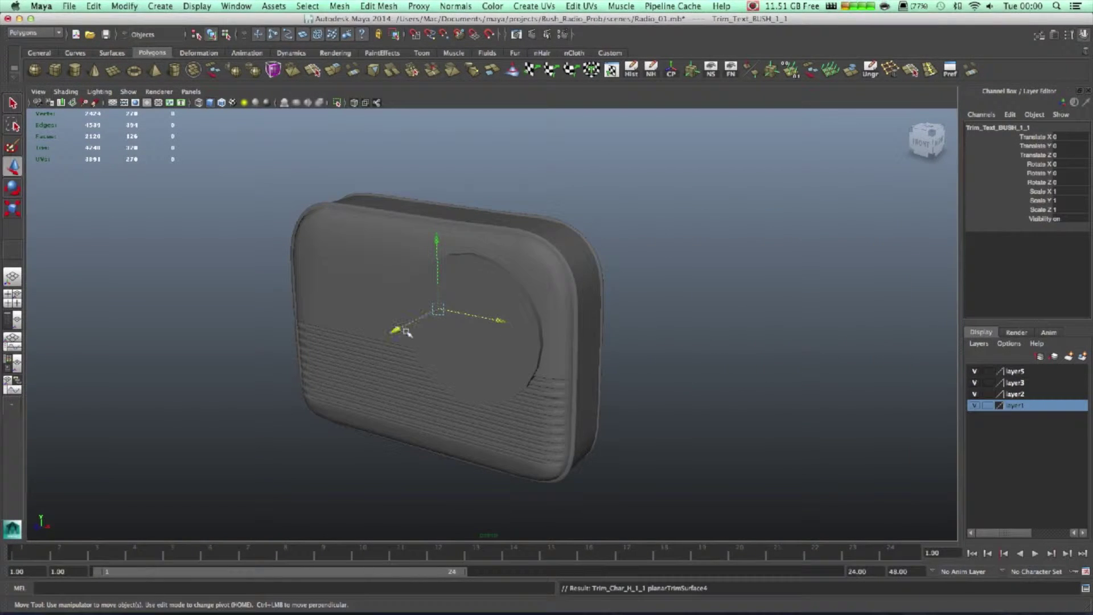
Move the BUSH text mesh forward along Z so it stands clear in front of the radio
left_click_drag(405, 332, 206, 237, "alt")
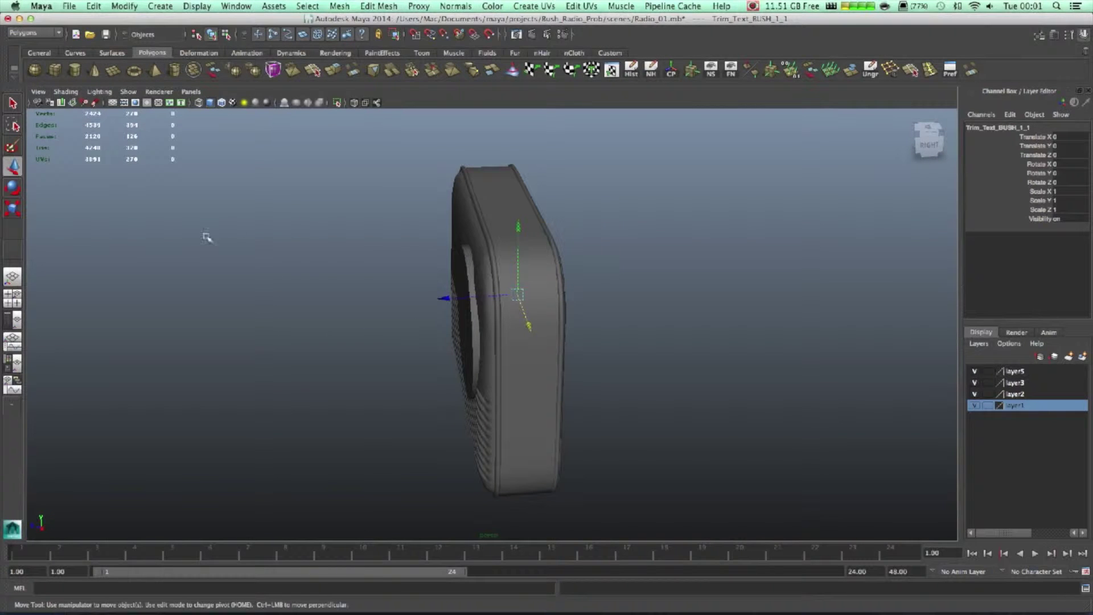
left_click_drag(441, 296, 386, 300)
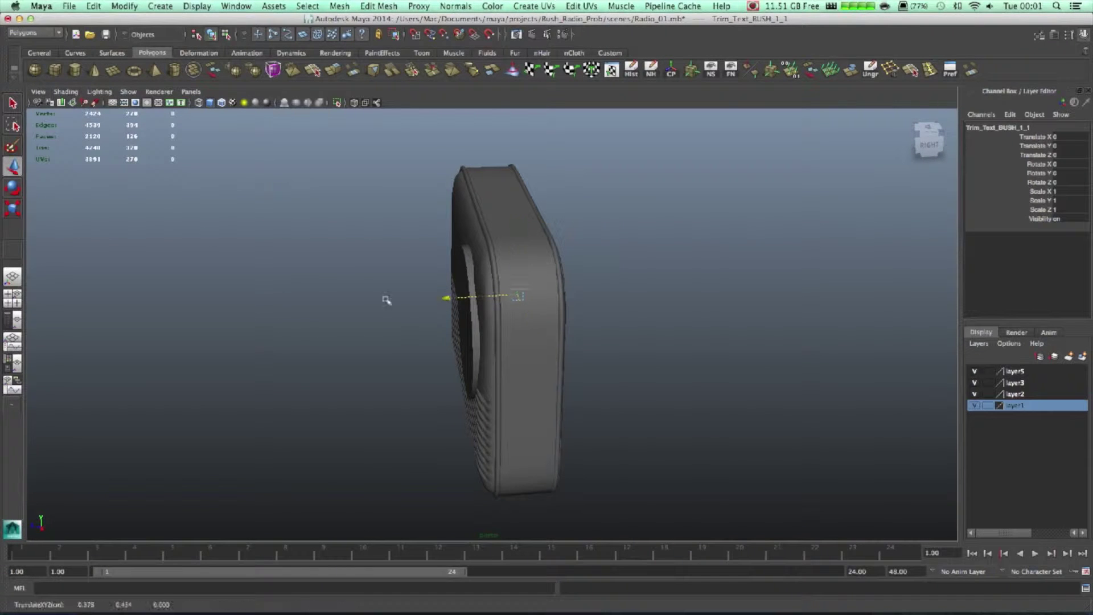
left_click_drag(409, 405, 424, 400, "alt")
left_click(425, 408)
scroll(424, 420, "up", 5)
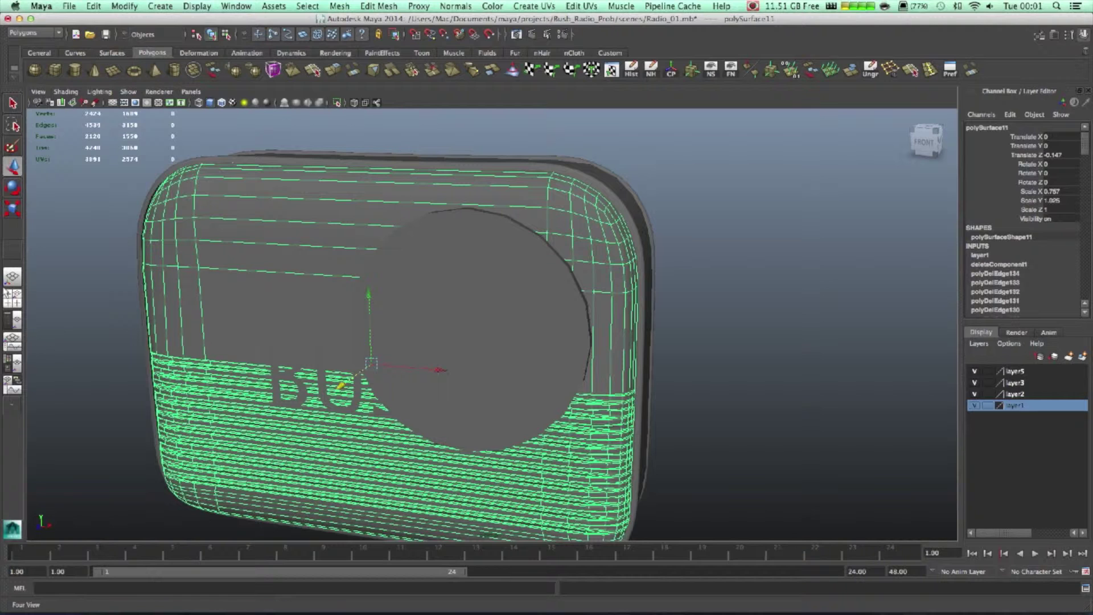
Select the Text_BUSH_1 curve group in the Outliner and move it forward to Translate Z about 2.9, in front of the radio
left_click(17, 317)
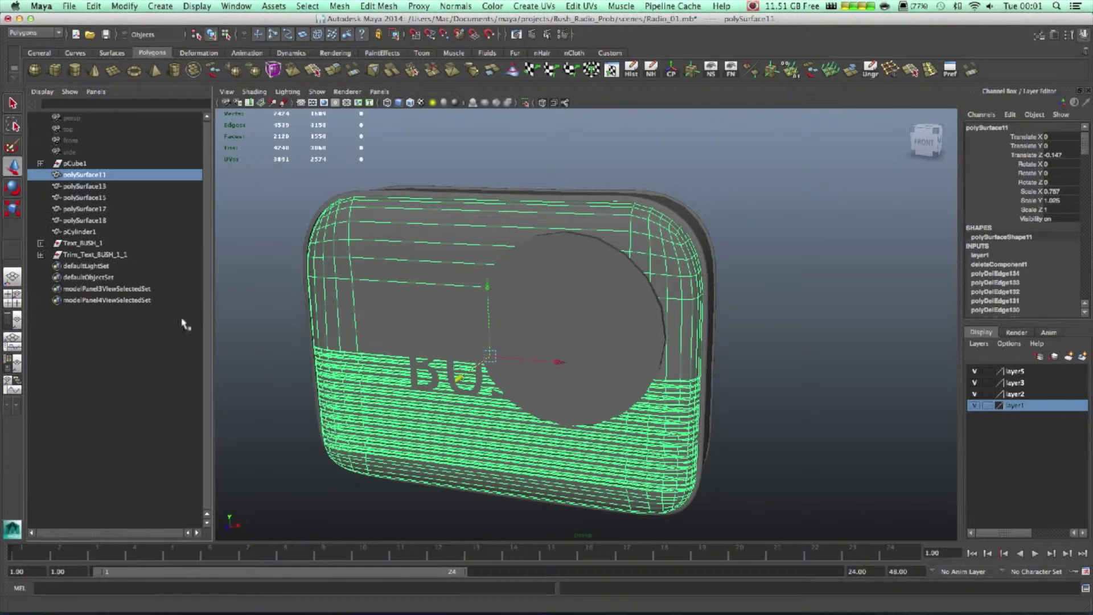
left_click(101, 246)
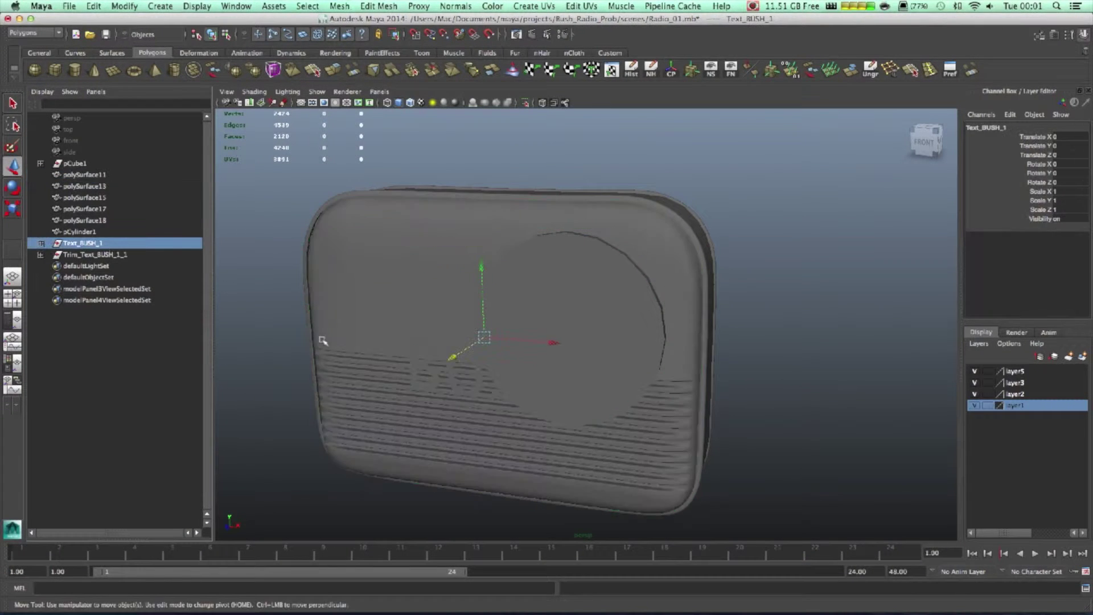
left_click_drag(399, 393, 307, 392, "alt")
left_click_drag(465, 331, 431, 370)
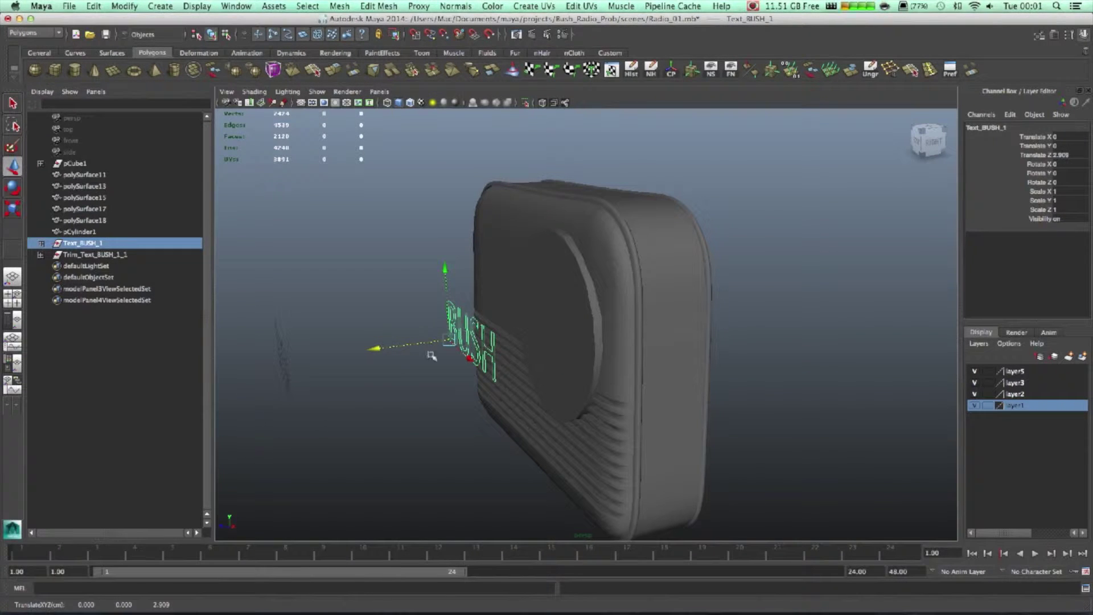
left_click(432, 355)
Delete the BUSH outline curves in front of the radio, keeping the text mesh
left_click(493, 374)
left_click(438, 459)
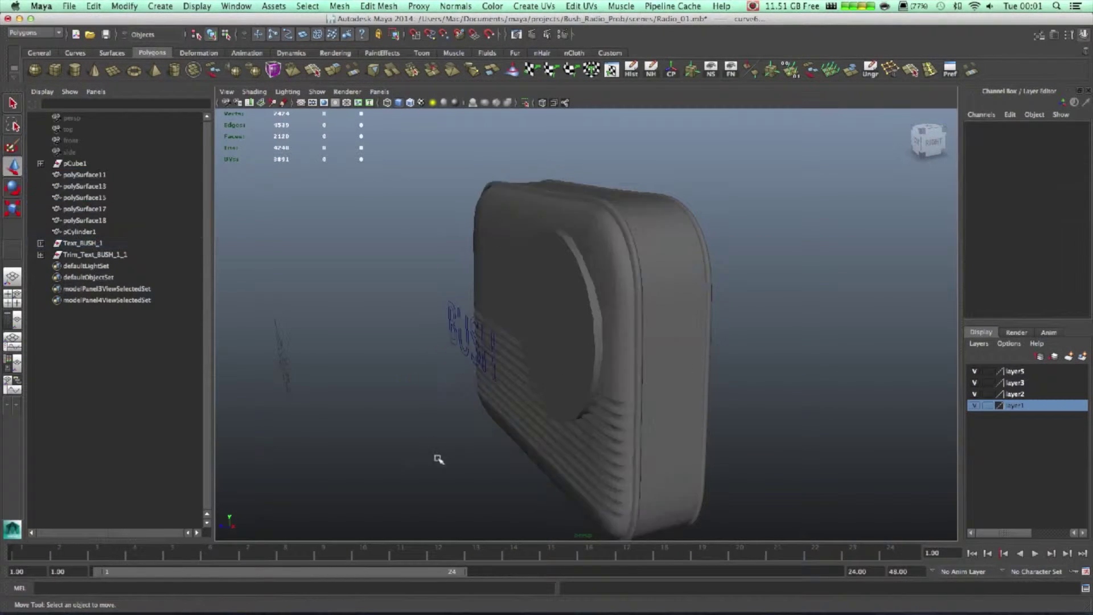
left_click_drag(439, 459, 421, 244, "alt")
left_click_drag(522, 375, 523, 375)
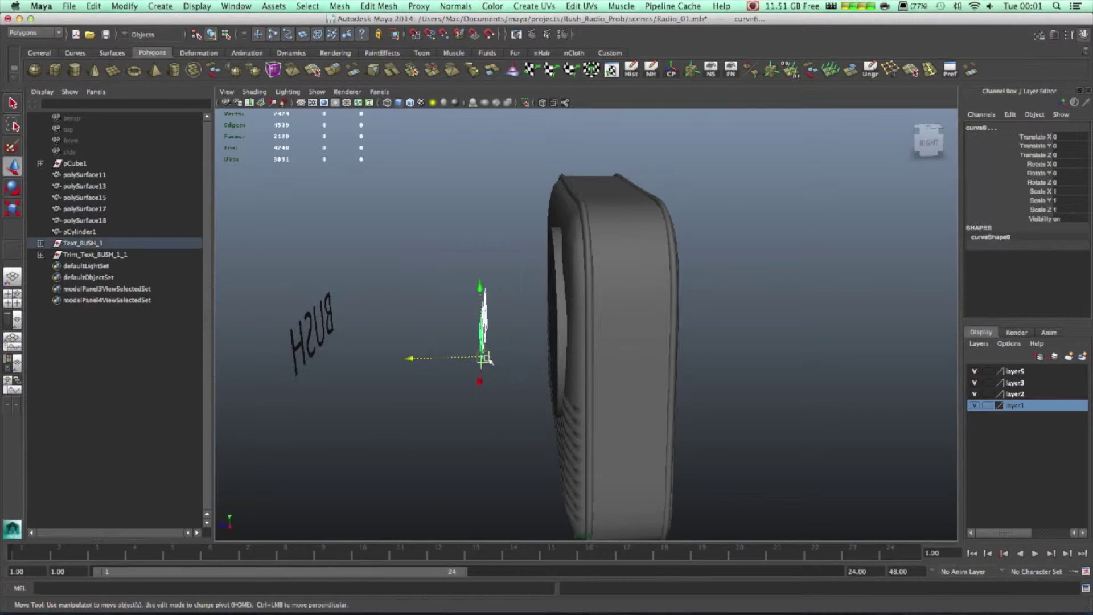
left_click(435, 368)
Select all four BUSH letter meshes, return to the single perspective view, and center their pivots
left_click_drag(236, 247, 396, 393)
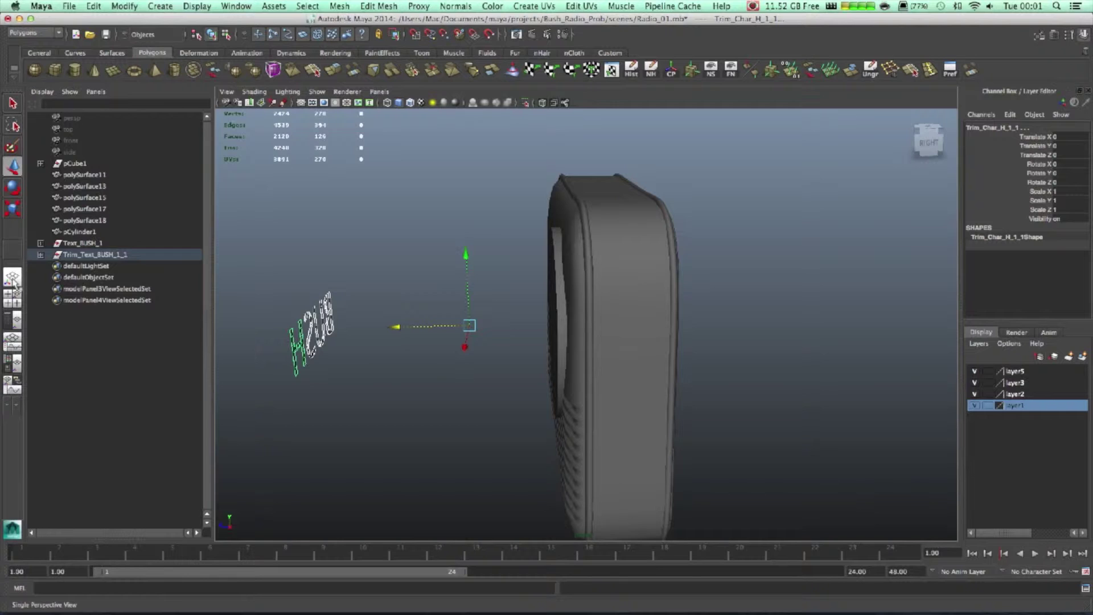
left_click(14, 281)
left_click(124, 6)
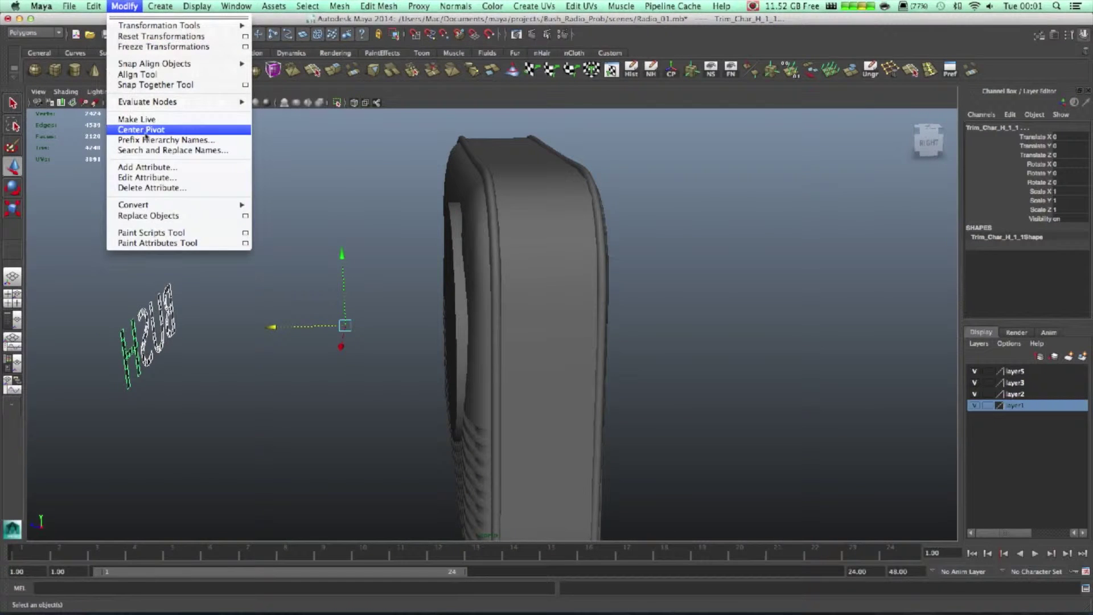
left_click(144, 130)
Move the BUSH letters back to the radio's front face beside the dial, at Translate X -2.725
left_click_drag(57, 357, 348, 350)
left_click_drag(405, 376, 489, 364, "alt")
left_click_drag(564, 367, 376, 360)
left_click_drag(278, 404, 289, 351, "alt")
Scale the four BUSH letters uniformly to about 0.34
key("e")
key("r")
left_click_drag(325, 400, 328, 393, "alt")
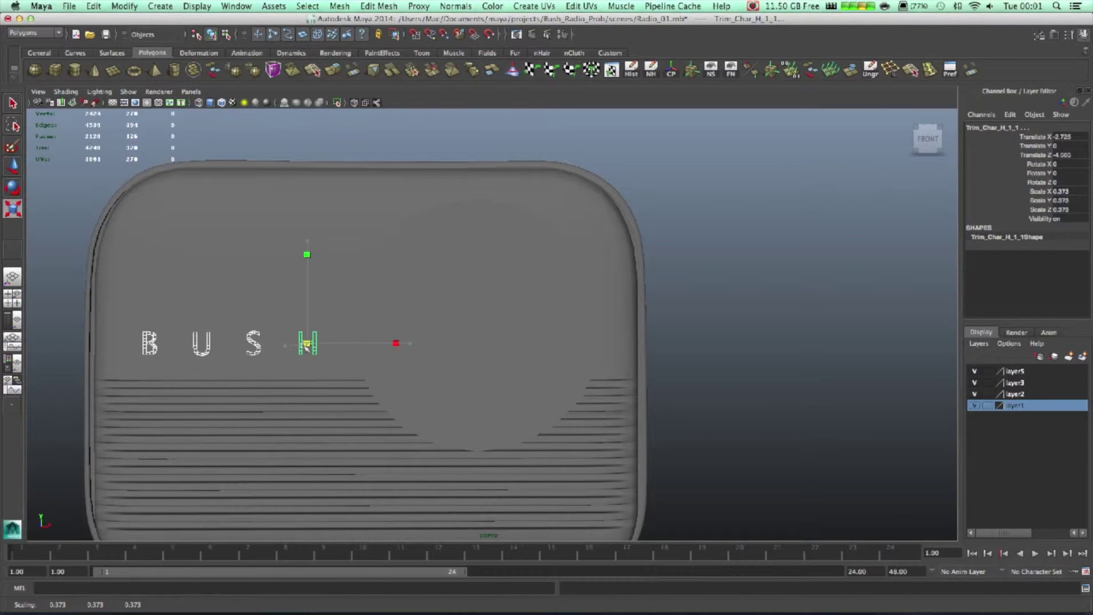
left_click_drag(307, 345, 329, 329, "alt")
Lower the letters to Translate Y about -0.218, just above the grille, and nudge them towards the radio to Translate Z about -4.6
key("w")
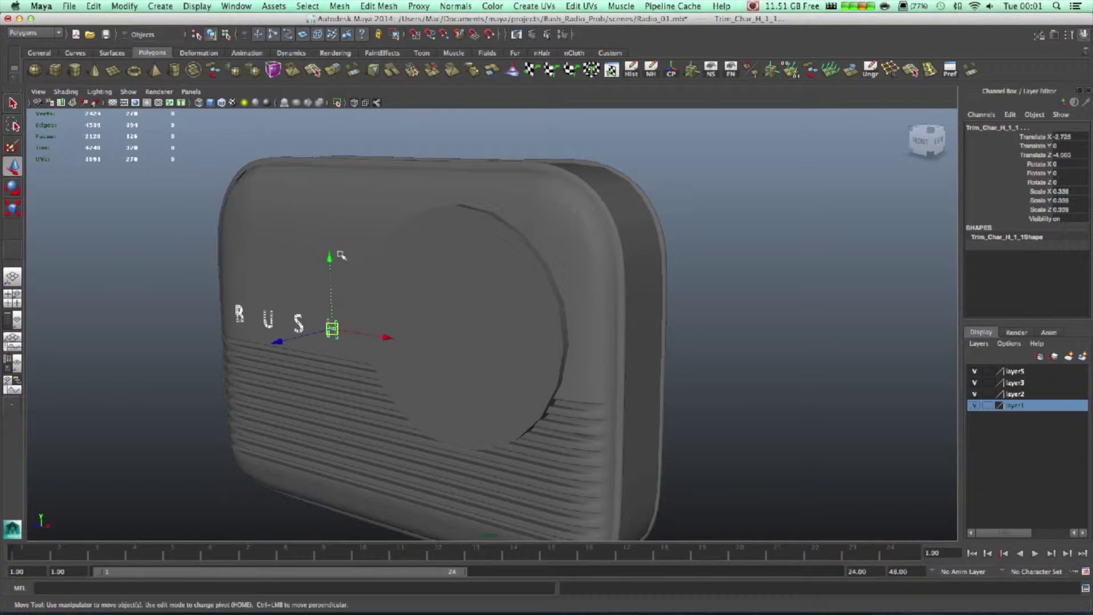
left_click_drag(332, 258, 331, 265)
left_click_drag(343, 359, 397, 350, "alt")
left_click_drag(311, 285, 263, 383)
scroll(265, 385, "up", 4)
middle_click_drag(248, 370, 399, 339, "alt")
scroll(399, 339, "up", 3)
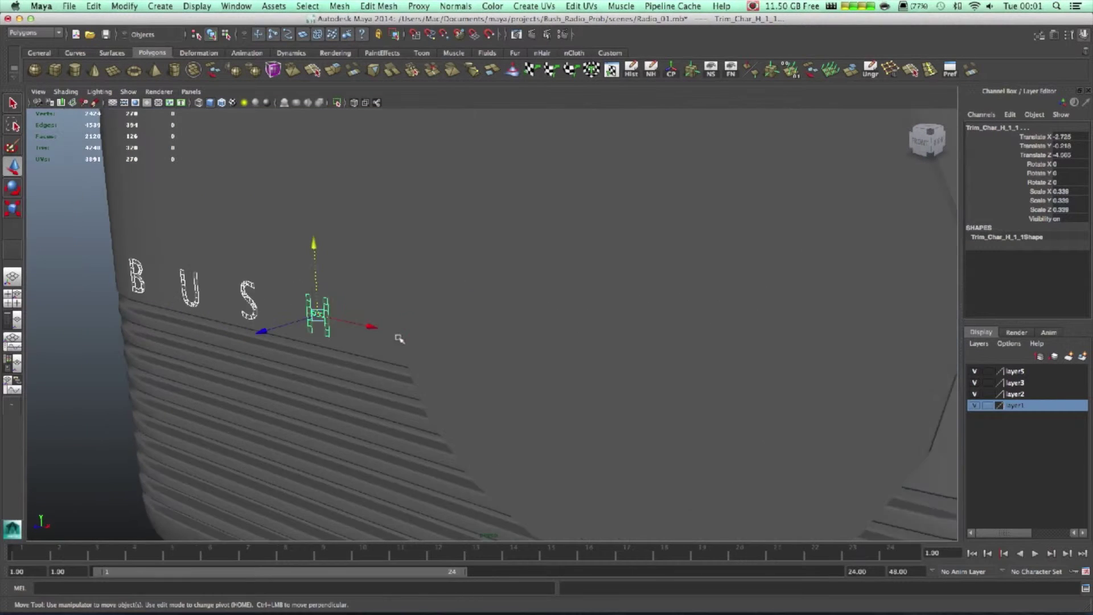
left_click_drag(400, 339, 512, 396, "alt")
scroll(569, 418, "down", 6)
Extrude the BUSH letters' faces towards the radio with Local Translate Z about -0.059
left_click(335, 72)
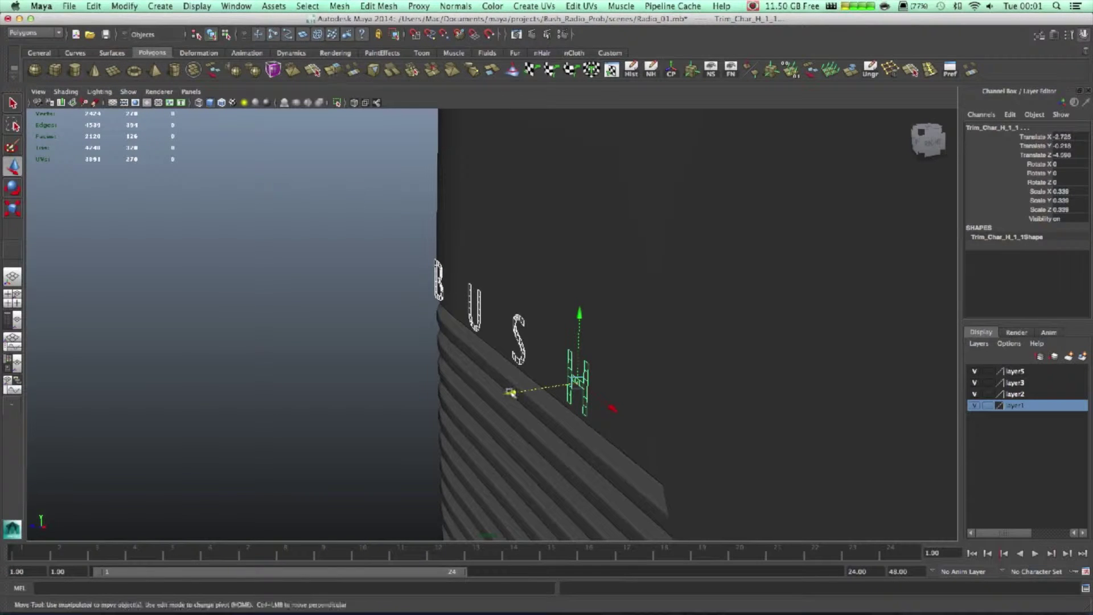
left_click_drag(522, 377, 536, 377)
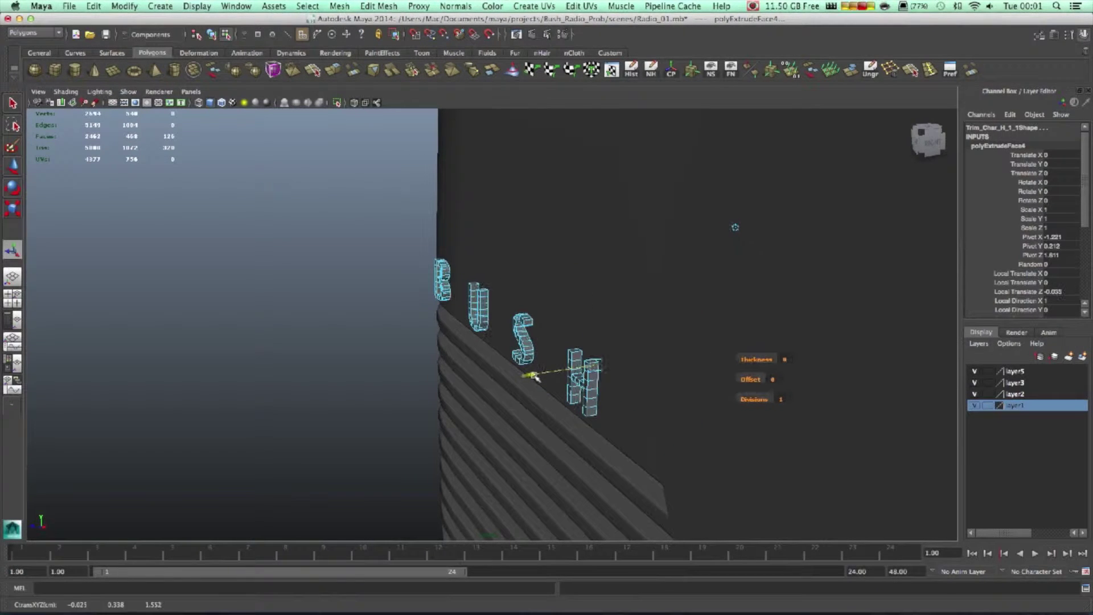
scroll(552, 394, "up", 6)
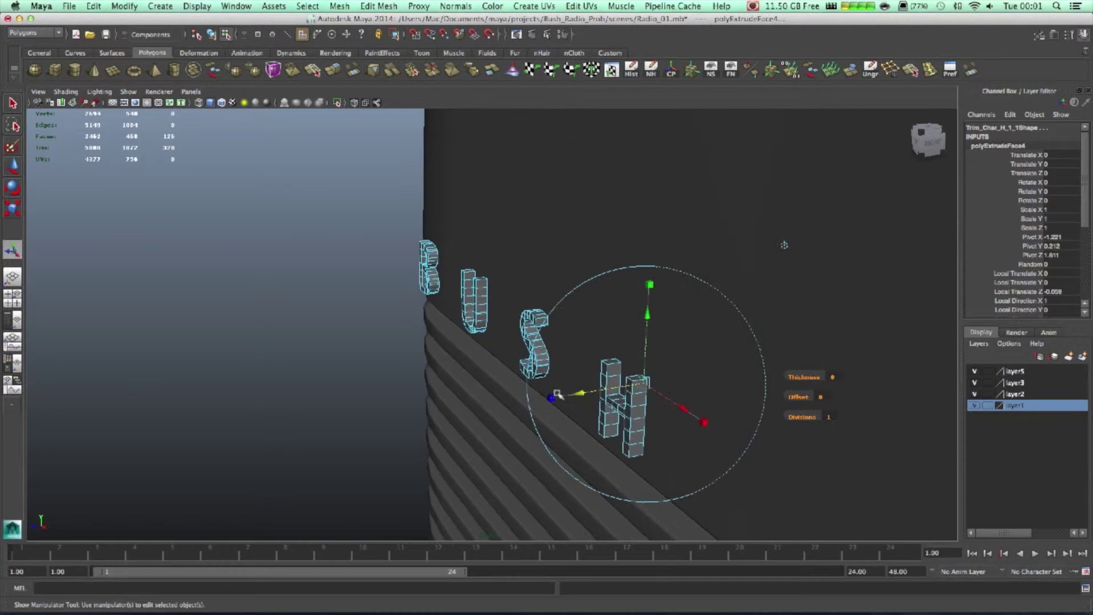
Delete the extruded letters' back faces on the side facing the radio and return to object mode
left_click_drag(539, 384, 474, 384, "alt")
scroll(483, 388, "up", 4)
scroll(483, 388, "up", 5)
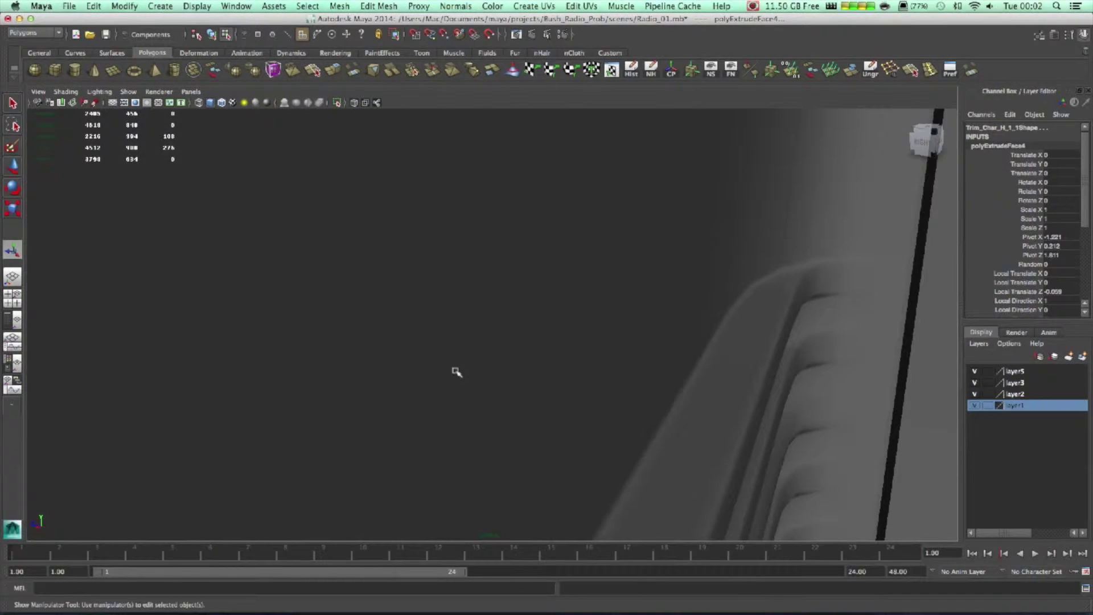
middle_click_drag(454, 371, 813, 380, "alt")
right_click_drag(812, 380, 776, 356, "alt")
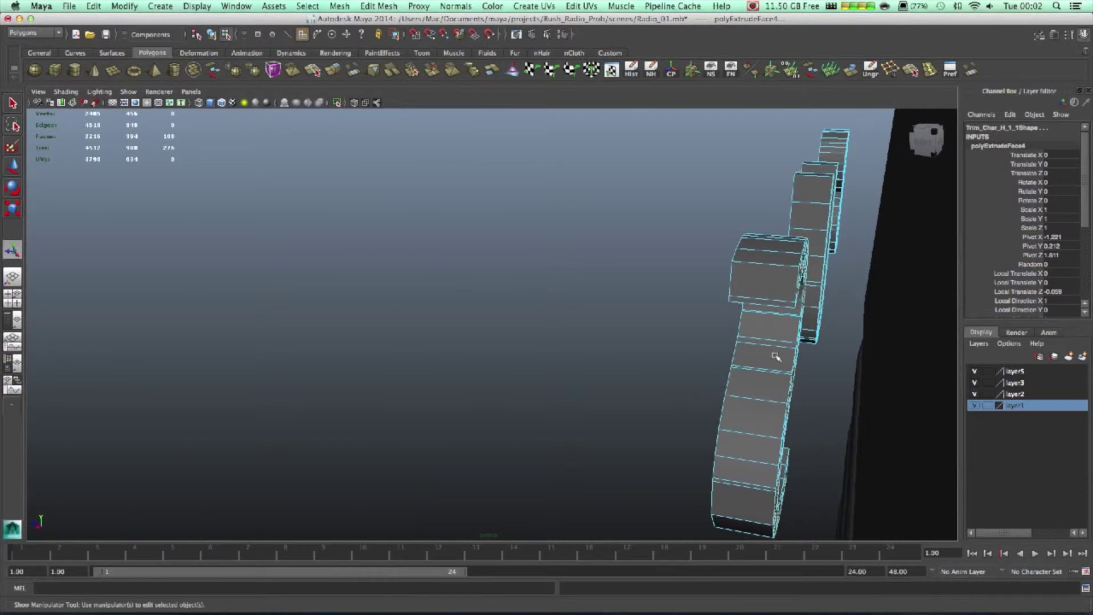
mouse_move(806, 325)
left_mouse_down("alt")
mouse_move(797, 323)
mouse_move(807, 325)
left_mouse_up("alt")
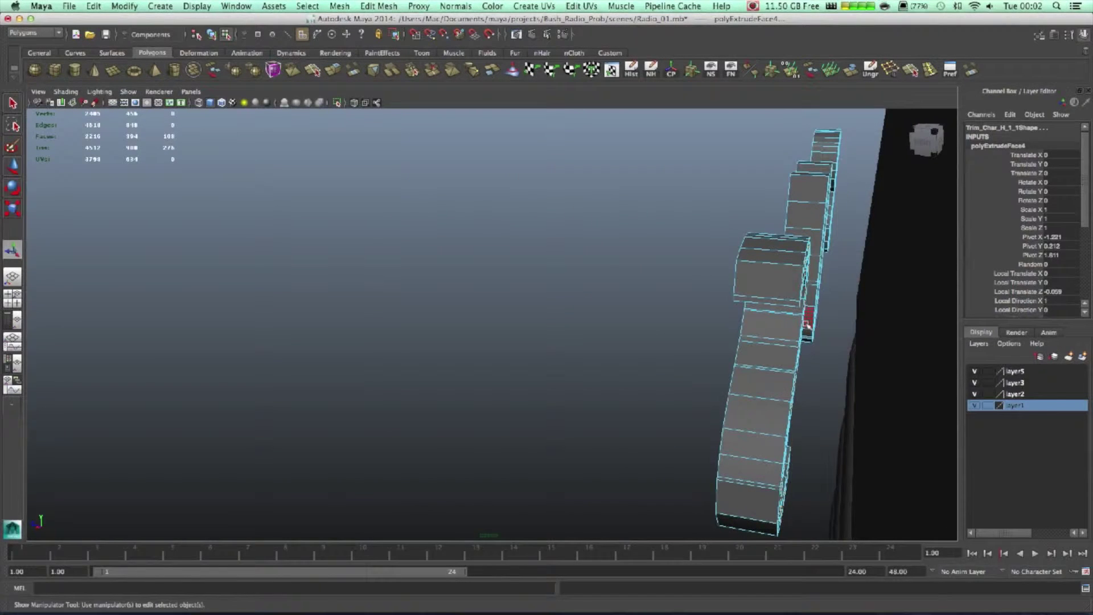
key("Delete")
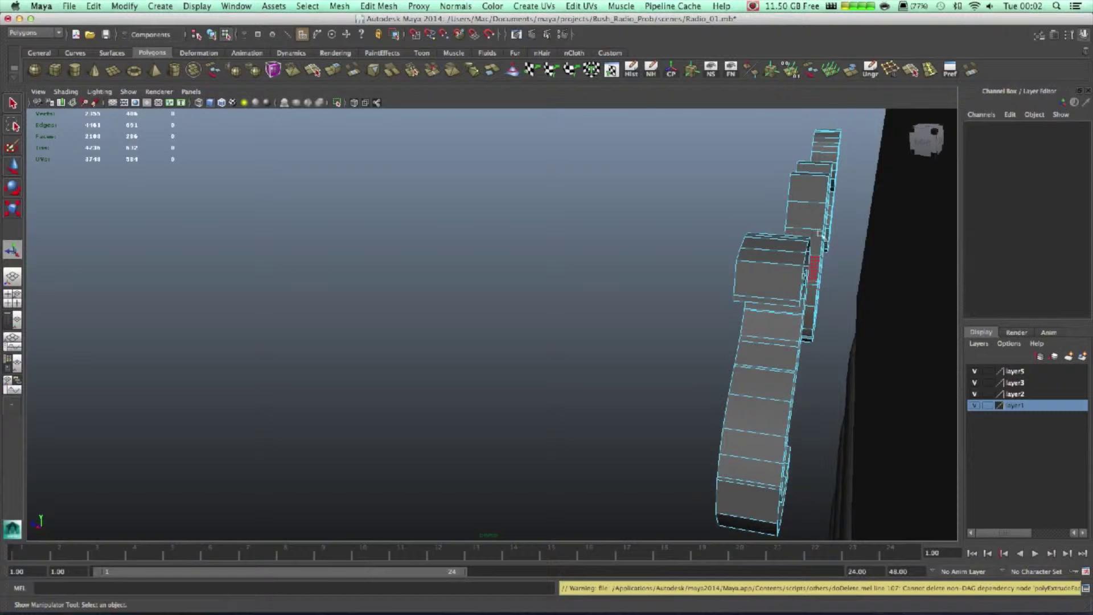
left_click_drag(718, 344, 792, 309, "alt")
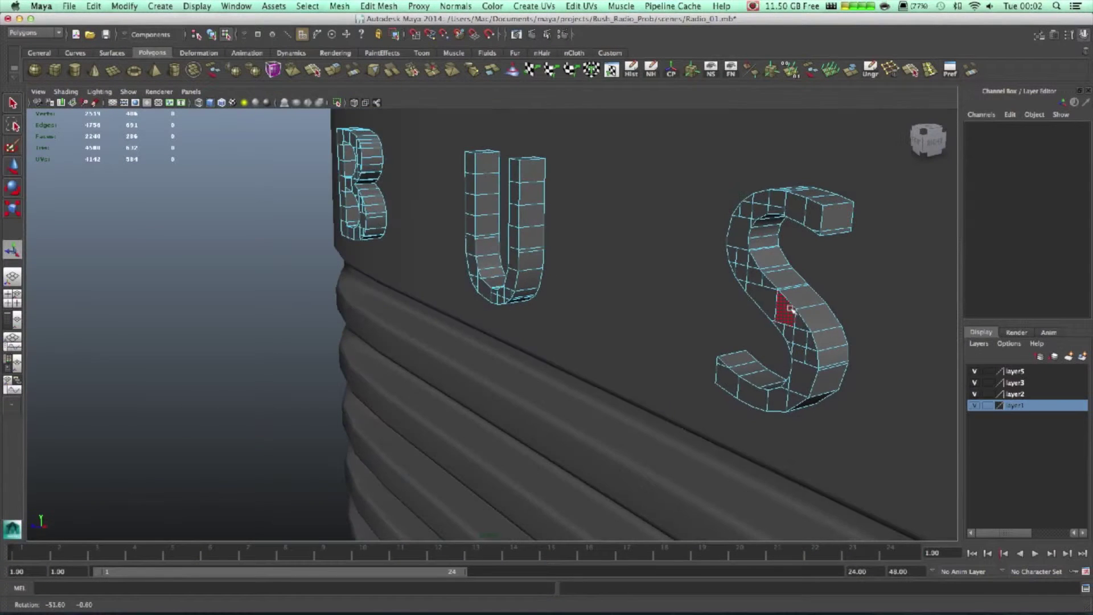
right_click_drag(791, 307, 836, 288)
scroll(751, 420, "down", 6)
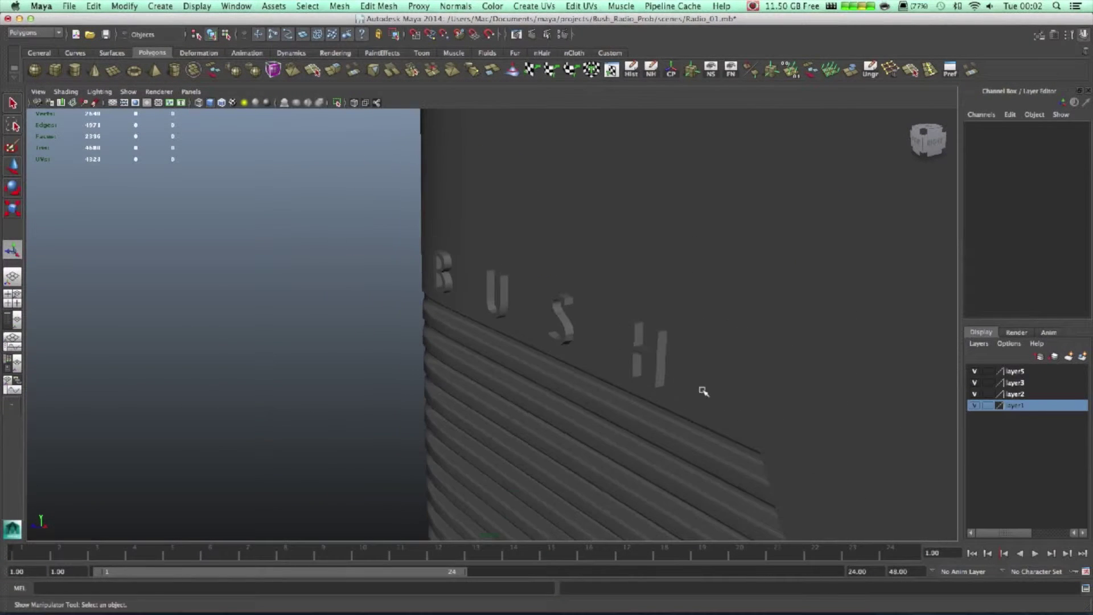
Select the letters H, S, U and B together and push them back along Z onto the radio's front surface
left_click(654, 365)
left_click(562, 328, "shift")
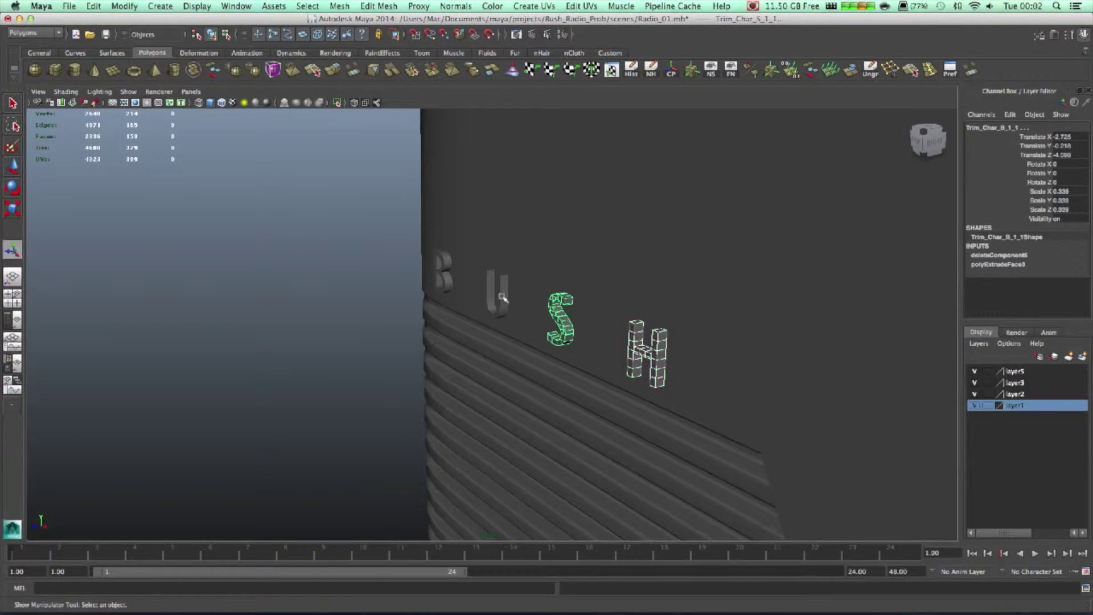
left_click(498, 313, "shift")
left_click(442, 269, "shift")
key("w")
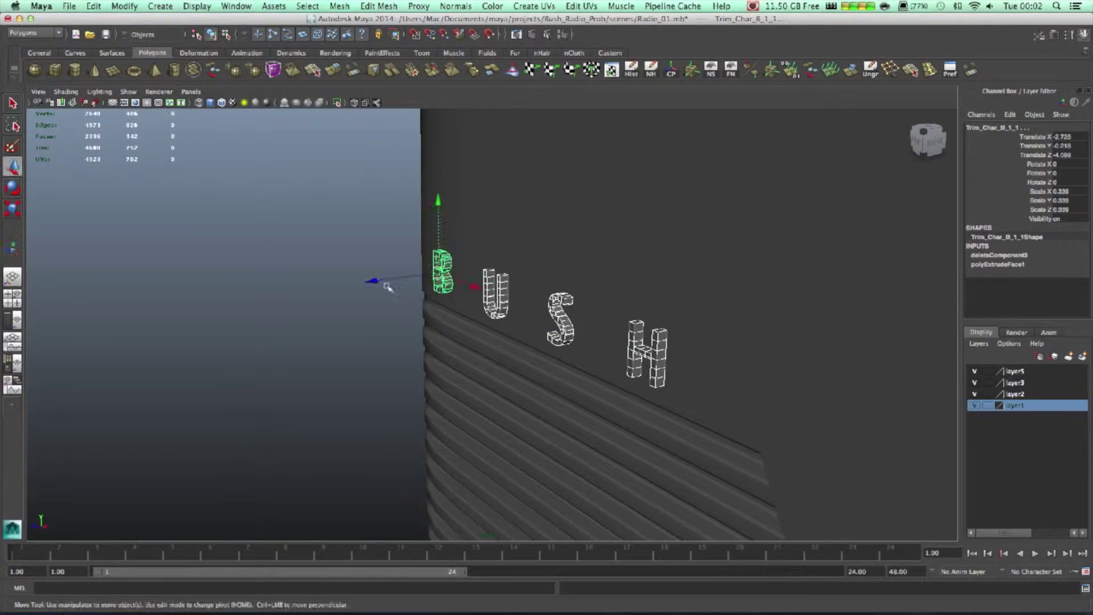
left_click_drag(376, 282, 393, 283)
left_click(354, 410)
left_click_drag(354, 410, 412, 426, "alt")
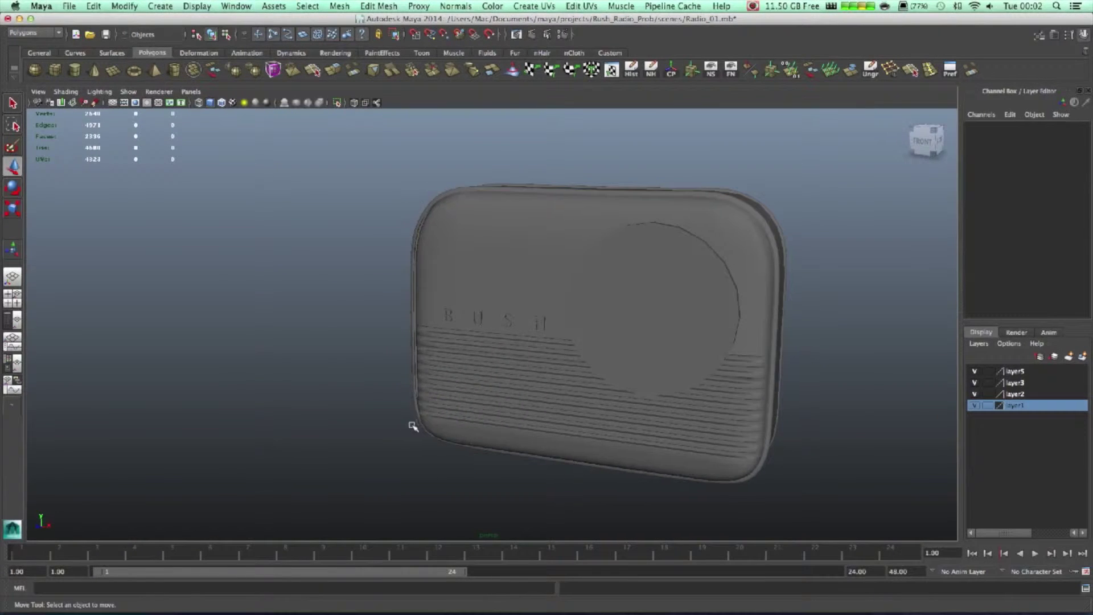
Delete the round dial's front cap faces, leaving an open ring on the radio's front
scroll(678, 426, "up", 5)
middle_click_drag(678, 425, 566, 442, "alt")
mouse_move(592, 438)
left_mouse_down("alt")
mouse_move(579, 422)
mouse_move(629, 449)
mouse_move(612, 439)
left_mouse_up("alt")
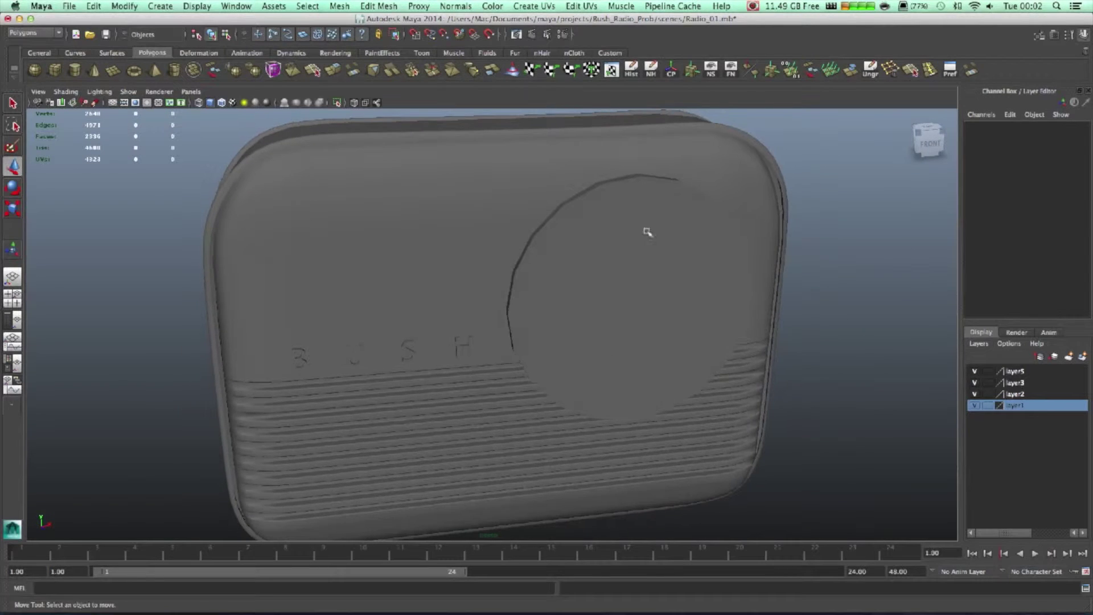
left_click(647, 232)
left_click_drag(647, 232, 668, 275, "alt")
right_click_drag(689, 292, 688, 320)
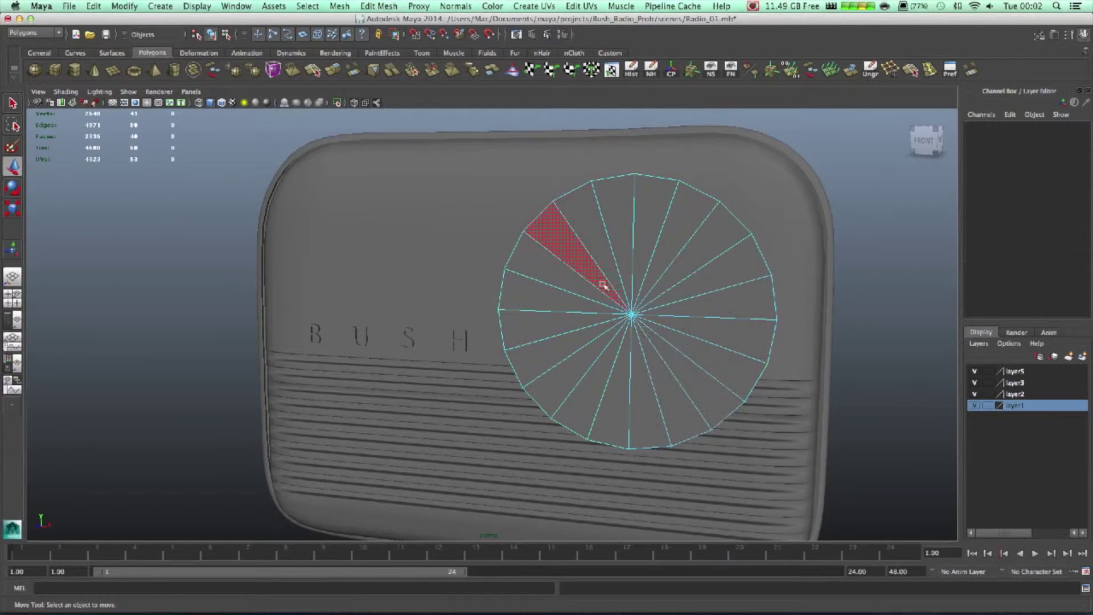
left_click_drag(604, 286, 651, 333)
key("Delete")
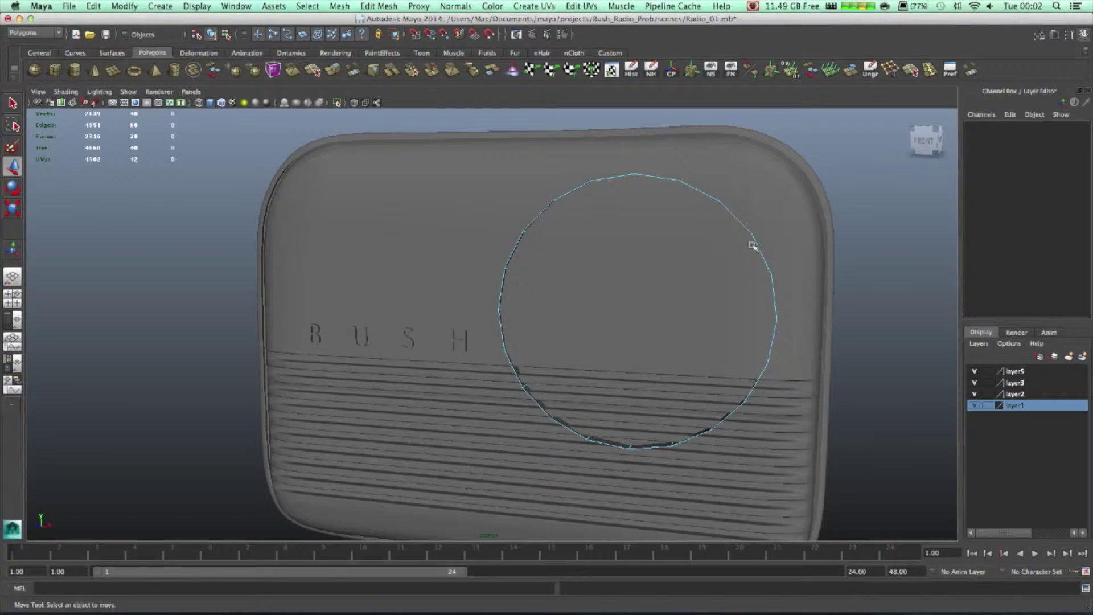
Extrude the ring's front border edge loop, scale it slightly inwards into a narrow rim and nudge it back along Z to about 1.512
right_click_drag(753, 245, 807, 227)
left_click(763, 254)
right_click_drag(773, 290, 787, 260)
double_click(774, 297)
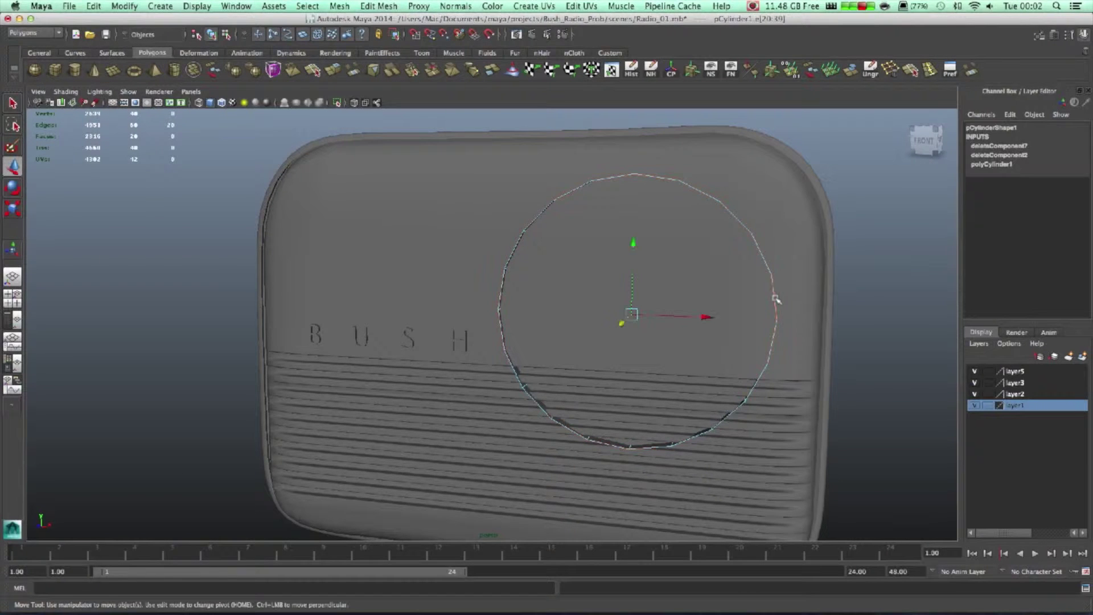
left_click_drag(690, 302, 643, 299, "alt")
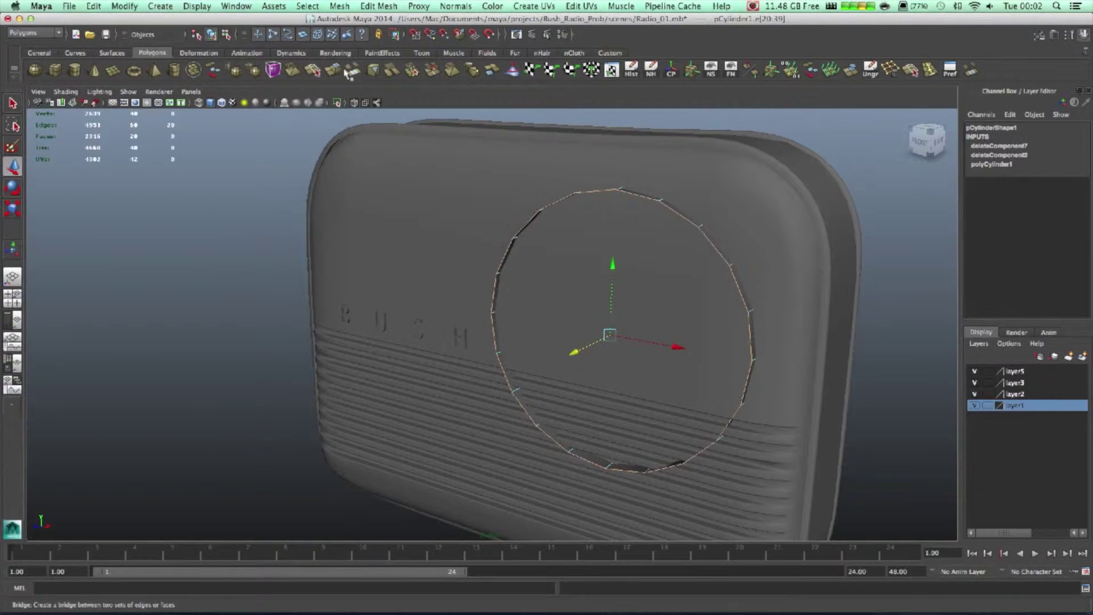
key("ctrl+e")
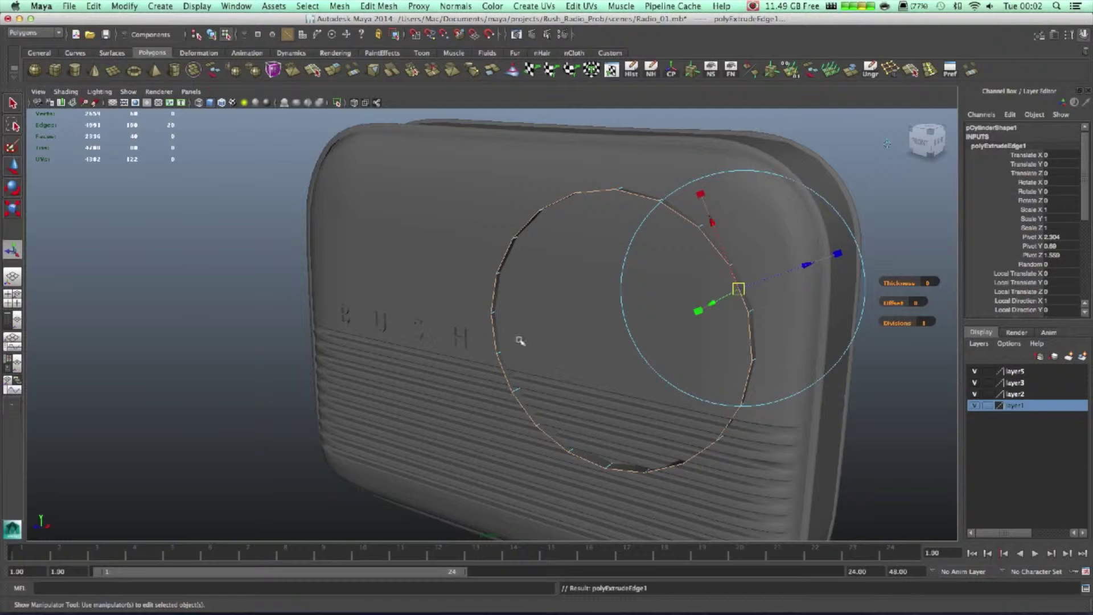
left_click_drag(659, 383, 763, 310, "alt")
key("w")
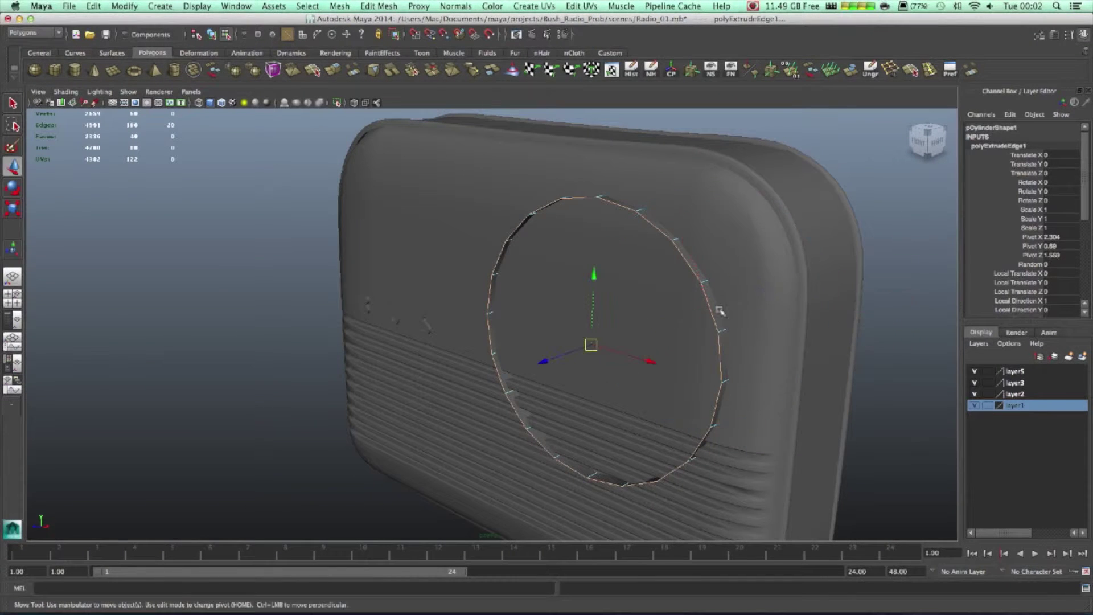
key("r")
left_click_drag(594, 347, 549, 362)
key("w")
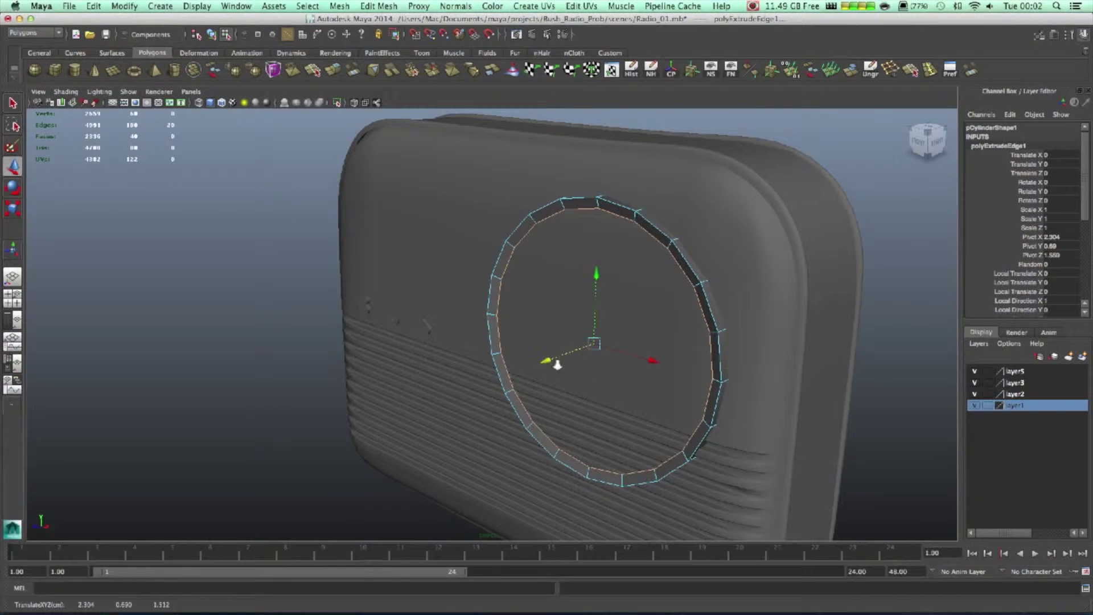
Extrude the rim's inner edge loop again, push it back towards the radio as an inner wall, and preview the ring smoothed
scroll(558, 365, "up", 5)
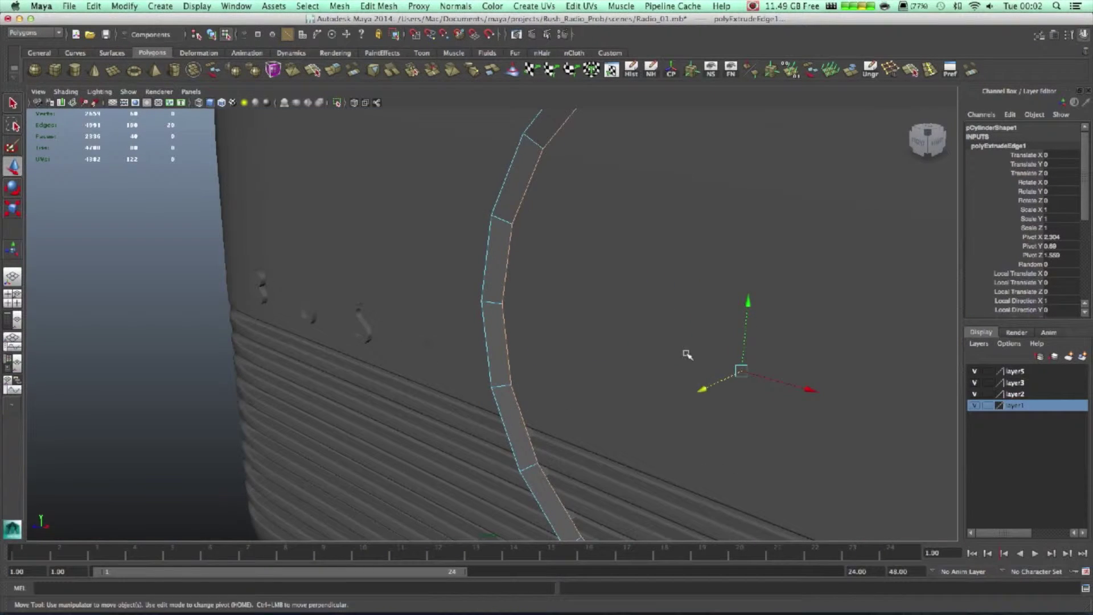
left_click_drag(687, 354, 683, 350, "alt")
left_click(339, 74)
scroll(569, 233, "down", 5)
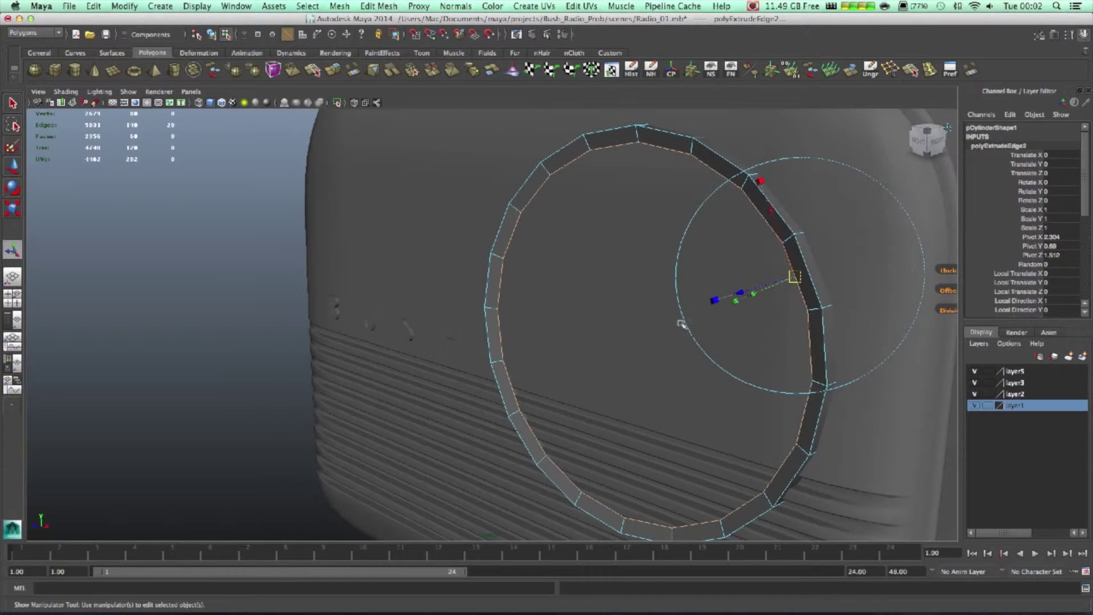
key("w")
key("3")
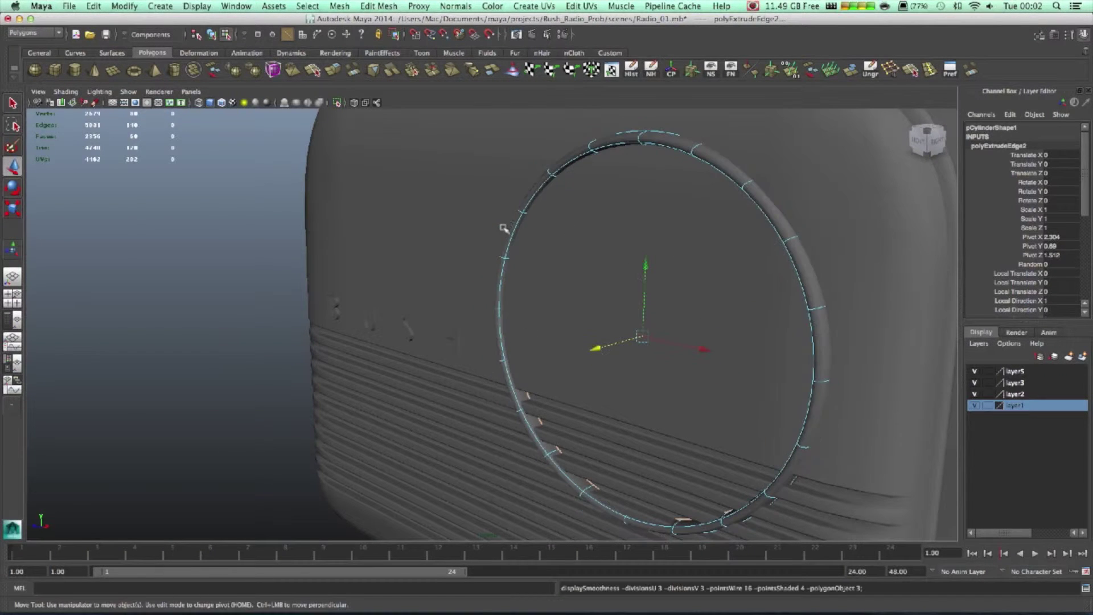
key("1")
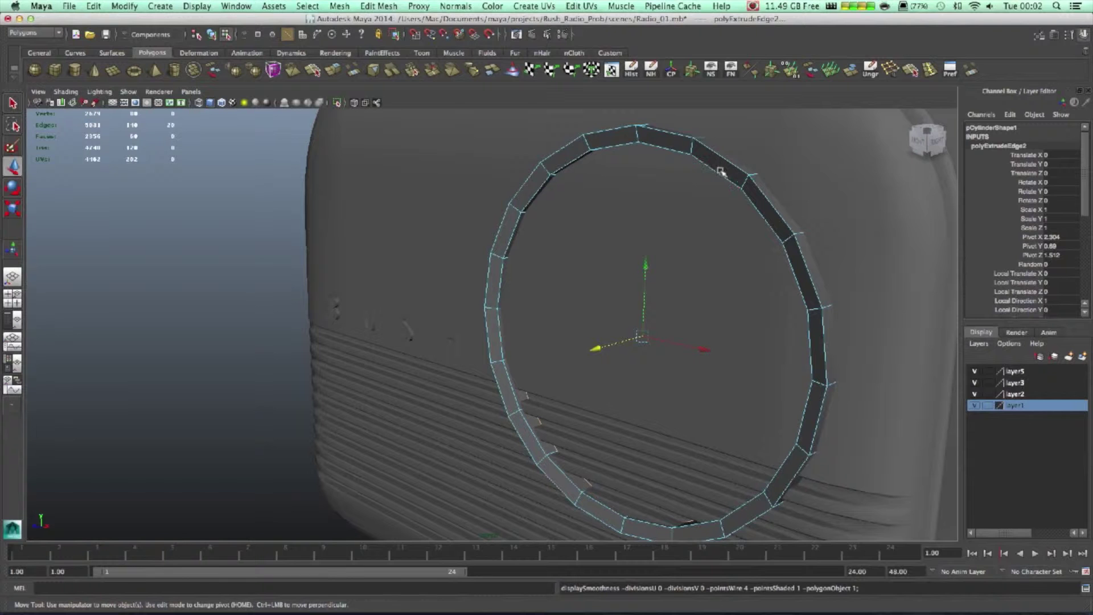
Select the dial ring in object mode and compare its smoothed and unsmoothed display
right_click_drag(742, 157, 741, 147)
key("3")
left_click(752, 193)
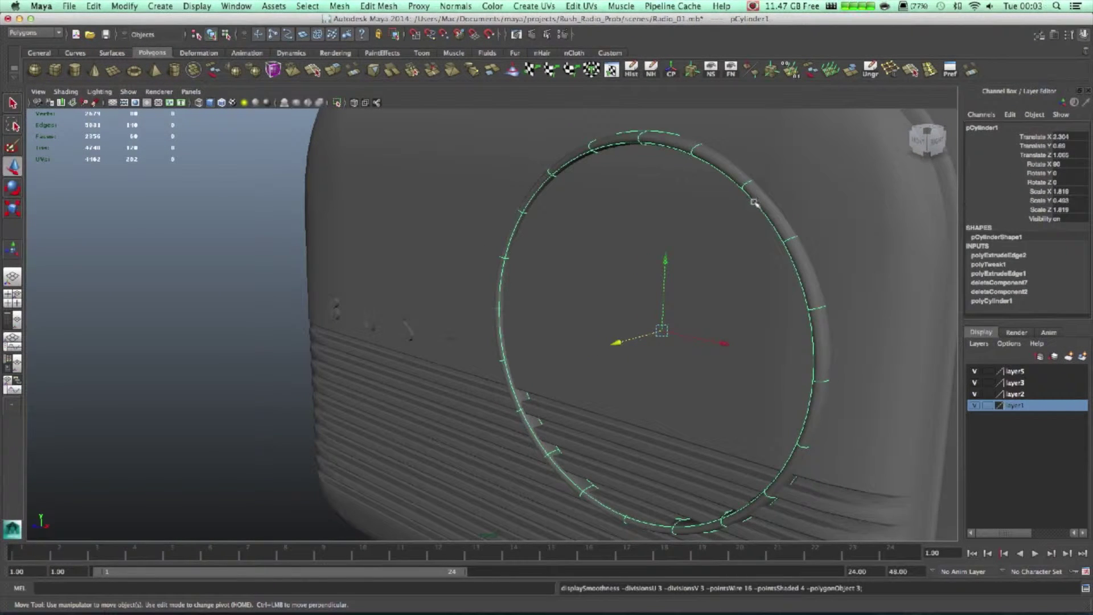
key("1")
key("3")
key("3")
key("1")
key("3")
key("1")
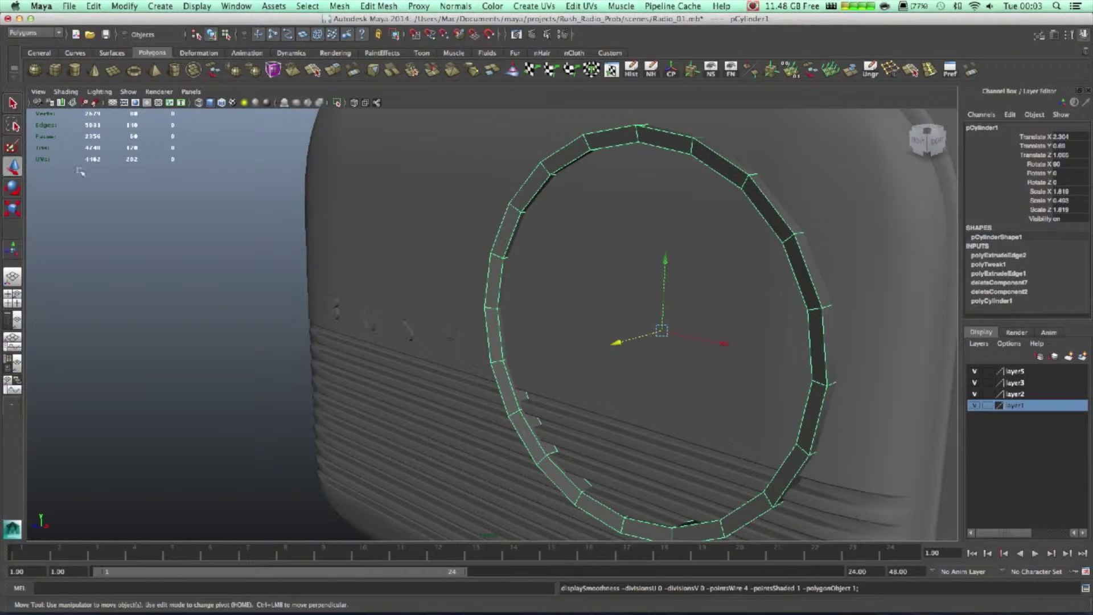
Try to insert two edge loops around the front face of the dial's rim
left_click(392, 4)
left_click(399, 136)
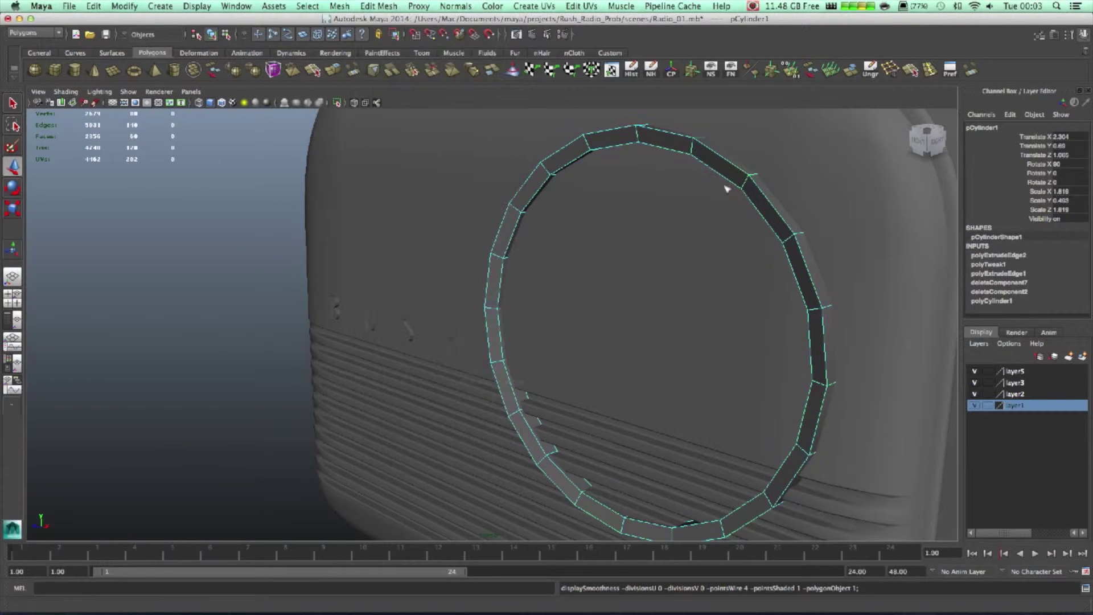
left_click_drag(753, 182, 763, 188)
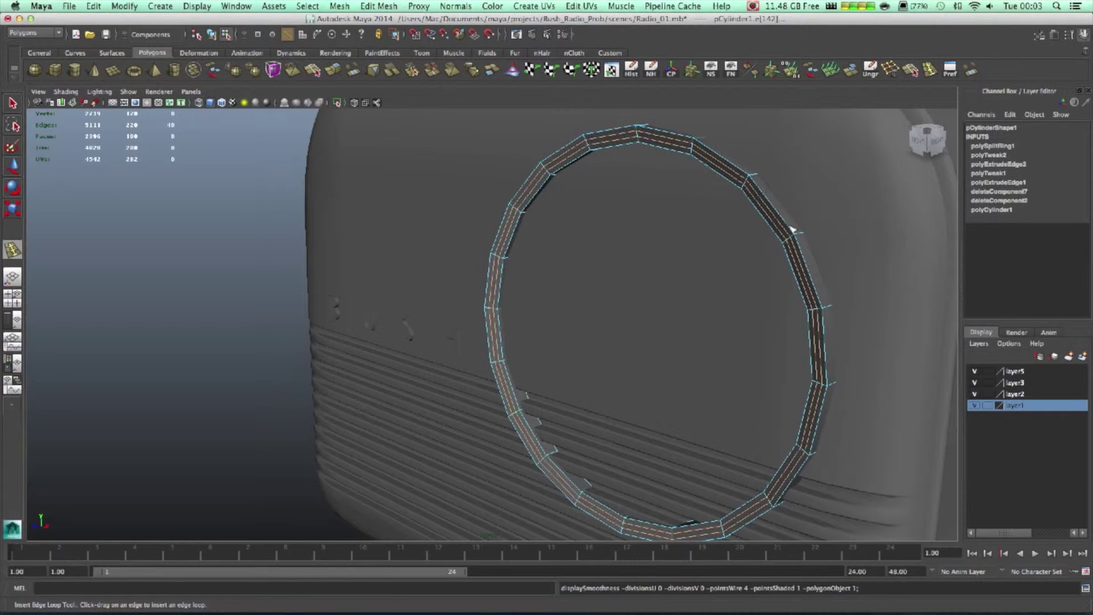
key("z")
Set the Insert Edge Loop Tool to Relative distance from edge and insert a single loop midway around the rim's front face
double_click(9, 252)
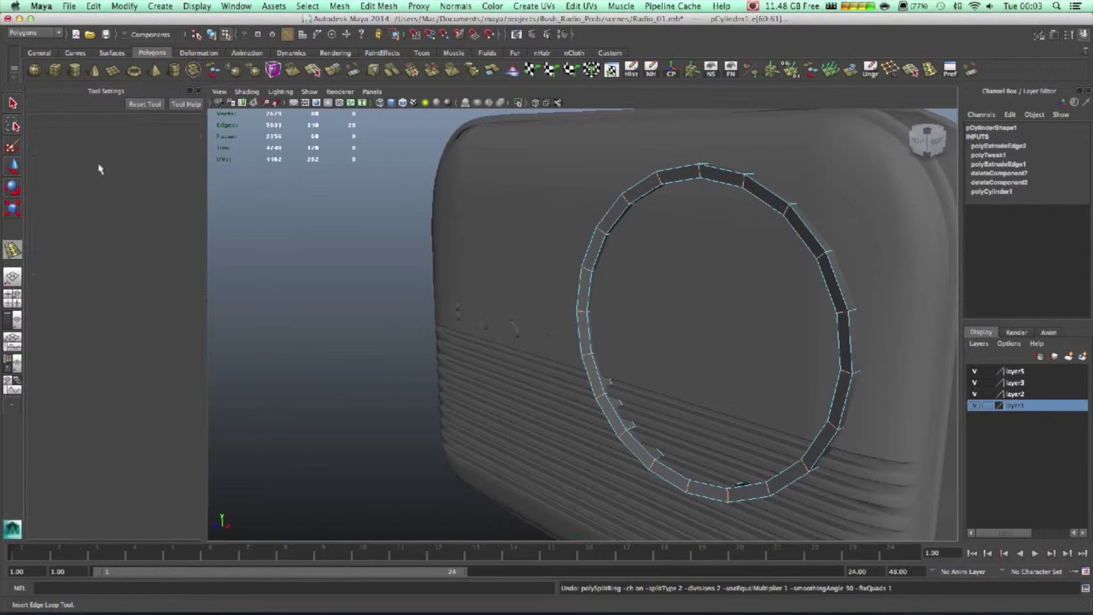
left_click(143, 165)
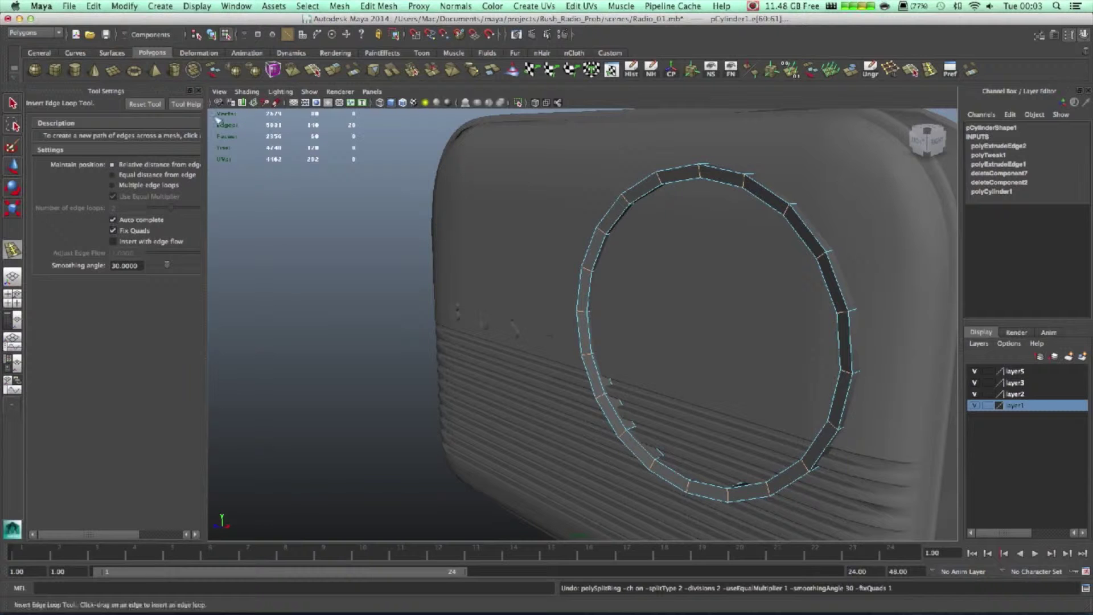
left_click(198, 91)
scroll(716, 254, "up", 5)
middle_click_drag(715, 254, 429, 339, "alt")
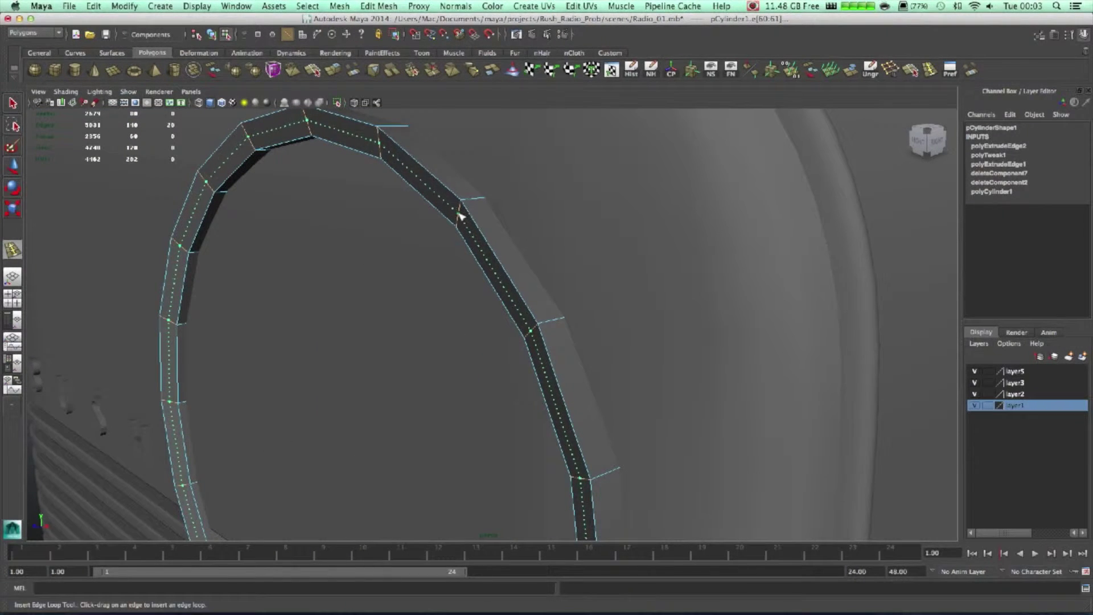
left_click(460, 215)
Pull the new edge loop slightly forward along Z and scale it slightly outwards to round the rim, checking the smoothed preview
key("w")
left_click_drag(254, 500, 246, 507)
key("3")
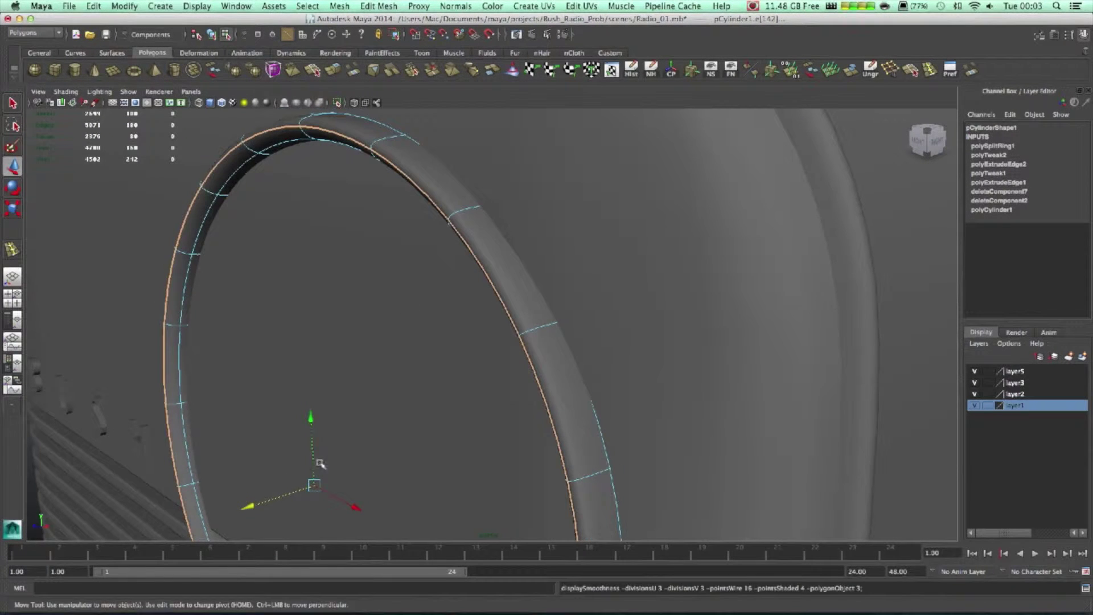
left_click_drag(467, 357, 501, 353, "alt")
key("1")
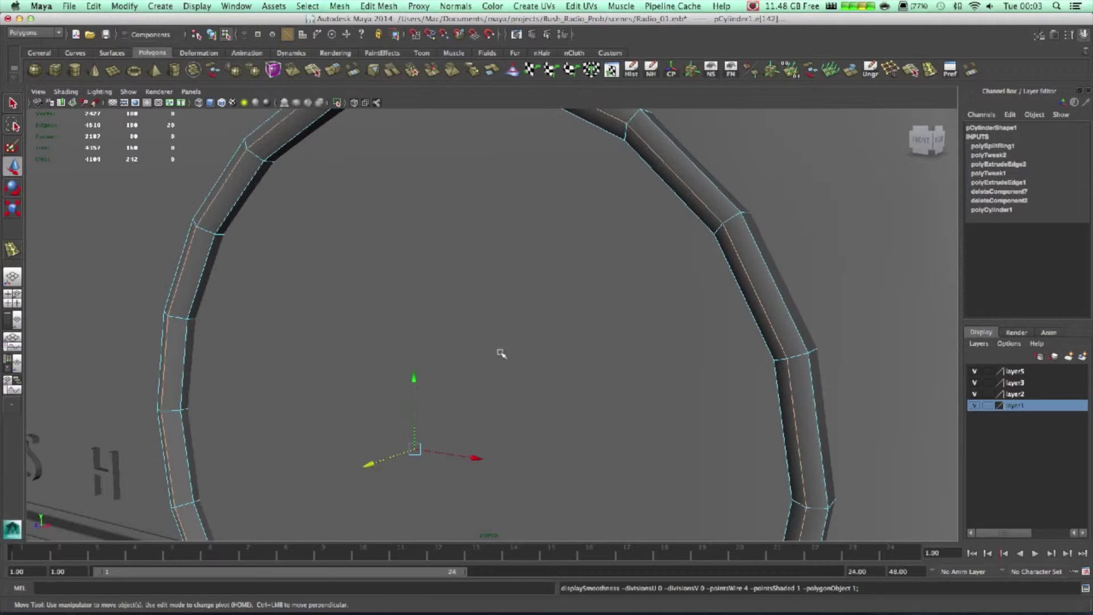
scroll(567, 372, "down", 5)
key("r")
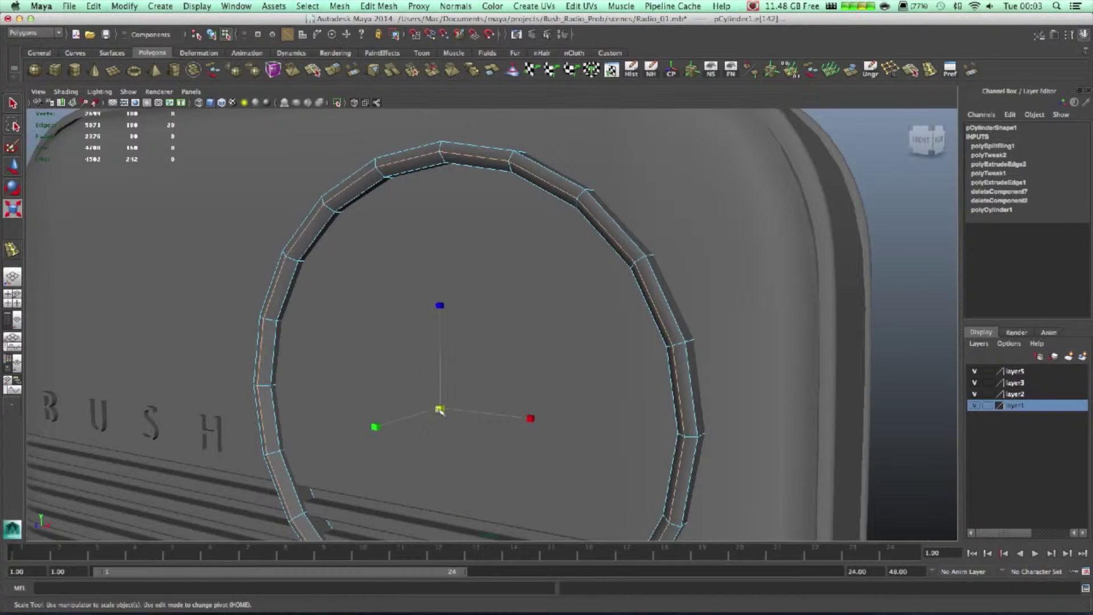
left_click_drag(440, 410, 447, 412)
key("3")
left_click_drag(500, 386, 784, 228, "alt")
Select the ring of faces on the rim's inner wall, scale it to about 0.991 and preview the ring smoothed
double_click(784, 229)
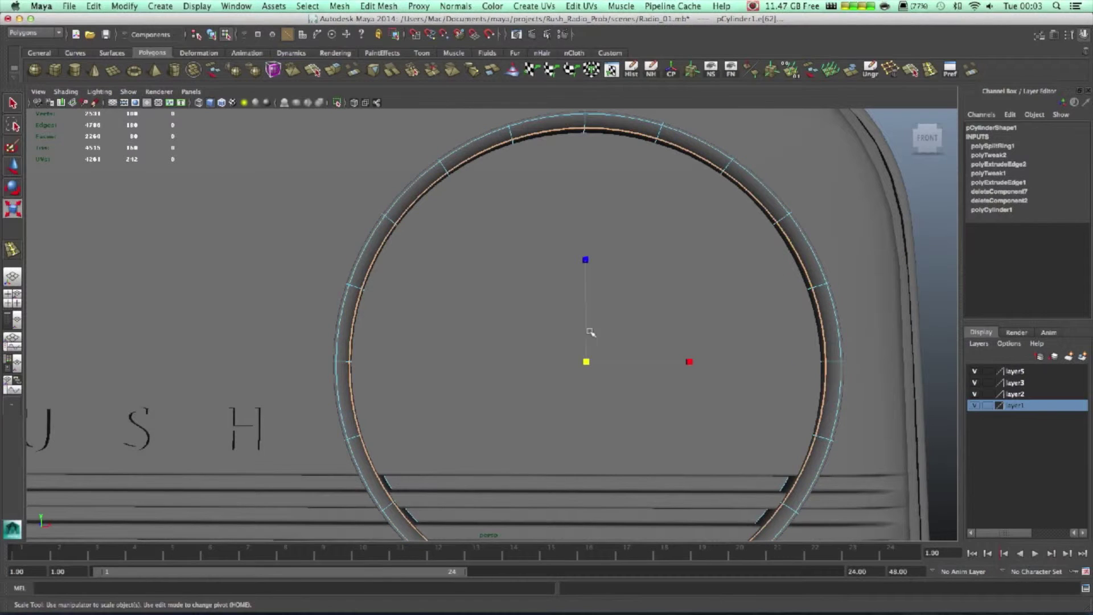
key("1")
left_click_drag(661, 296, 787, 194, "alt")
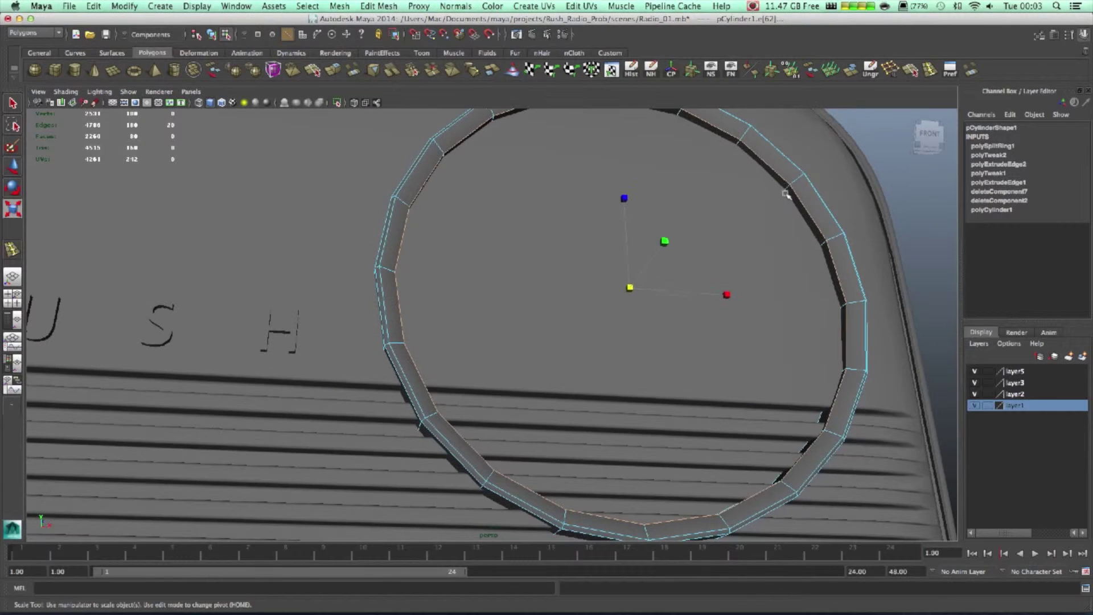
key("F11")
left_click(833, 278)
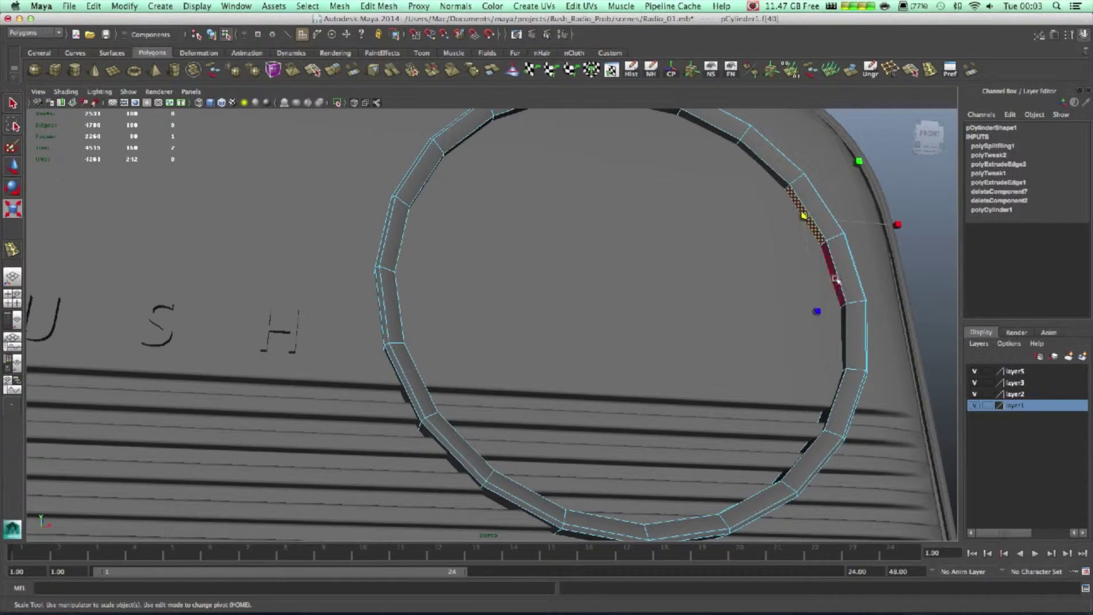
double_click(832, 278)
left_click_drag(624, 292, 610, 298)
key("3")
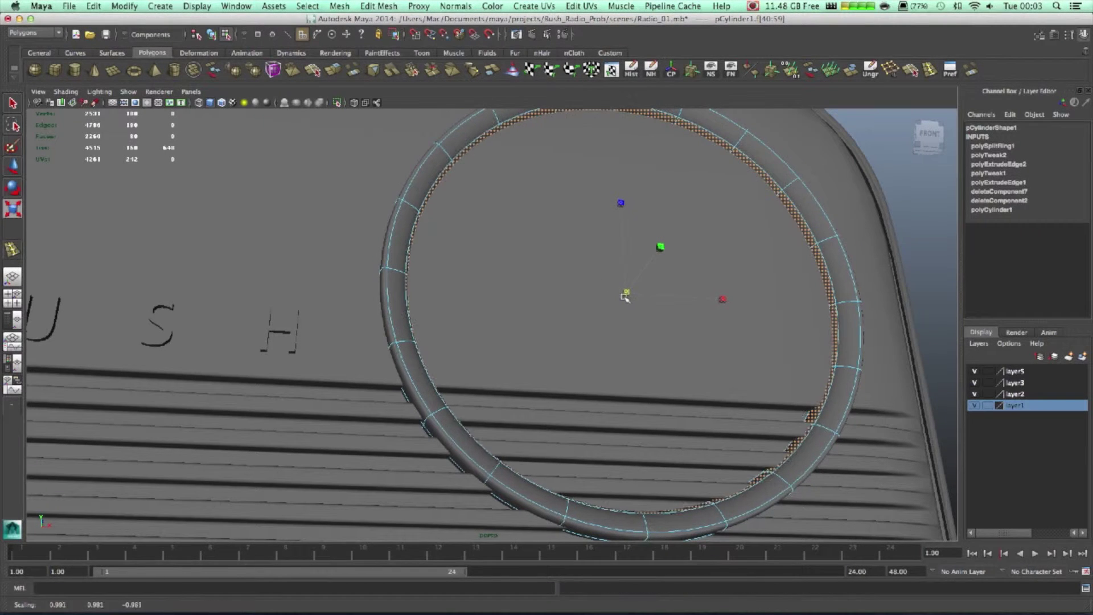
Return to object mode, deselect everything and examine the smoothed dial ring against the radio's front
left_click_drag(688, 373, 597, 403, "alt")
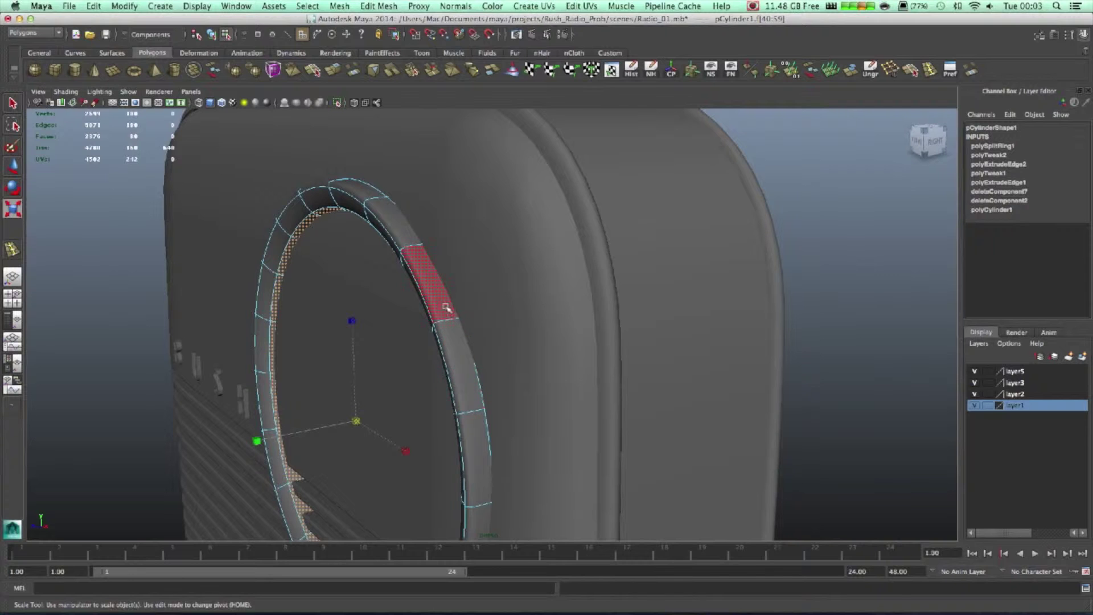
right_click_drag(450, 307, 496, 291)
right_click_drag(647, 324, 629, 382, "alt")
left_click_drag(628, 382, 826, 366, "alt")
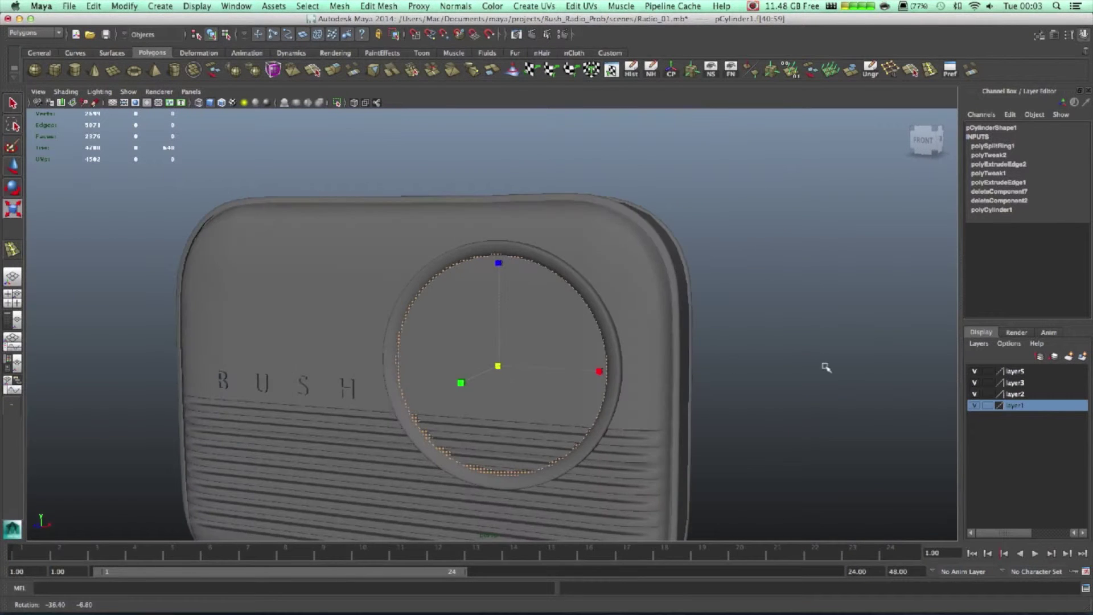
left_click(727, 395)
left_click_drag(727, 395, 670, 366, "alt")
scroll(618, 312, "up", 3)
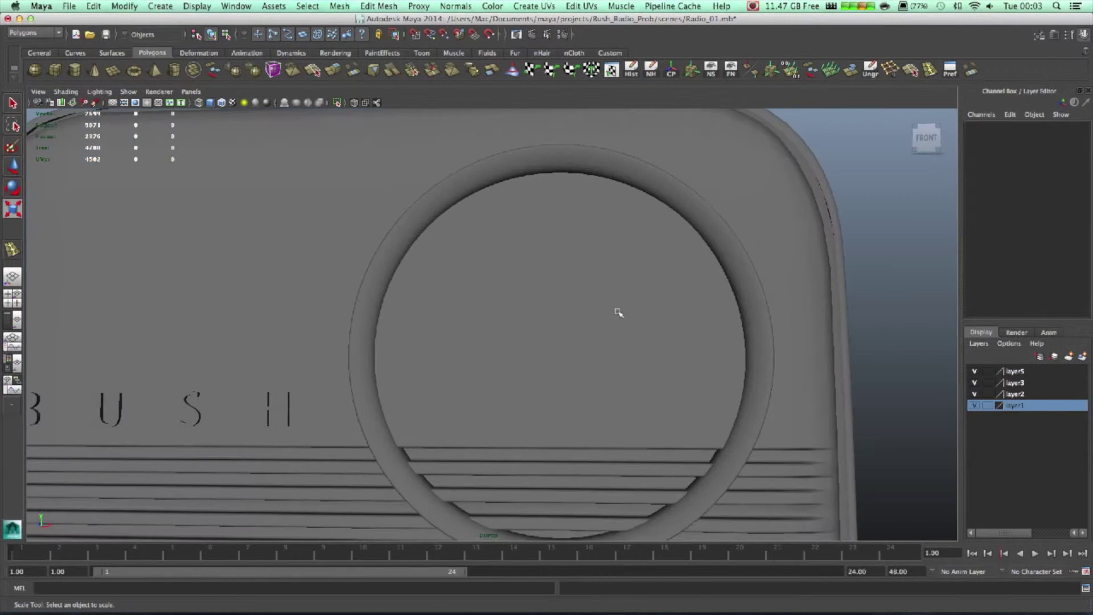
Show the dial ring unsmoothed and move it forward along Z, out from the radio's front surface
left_click(750, 324)
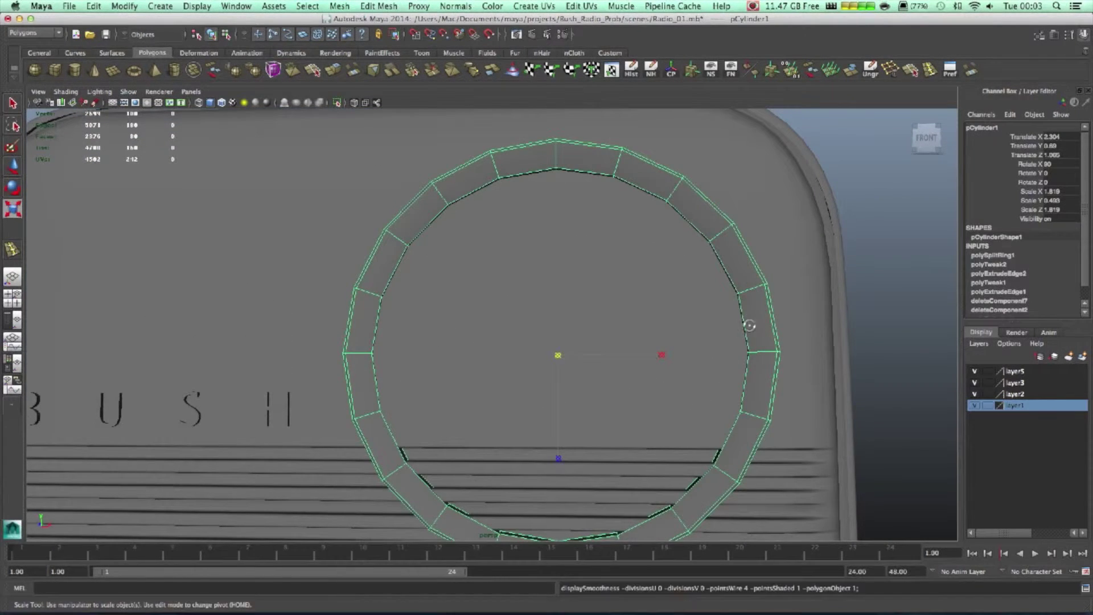
left_click_drag(749, 325, 787, 323, "alt")
key("w")
left_click_drag(703, 323, 857, 263)
Extrude the back edge loop of the ring's inner wall and scale it towards the centre to about 0.53 to start the dial face
right_click_drag(811, 271, 803, 251)
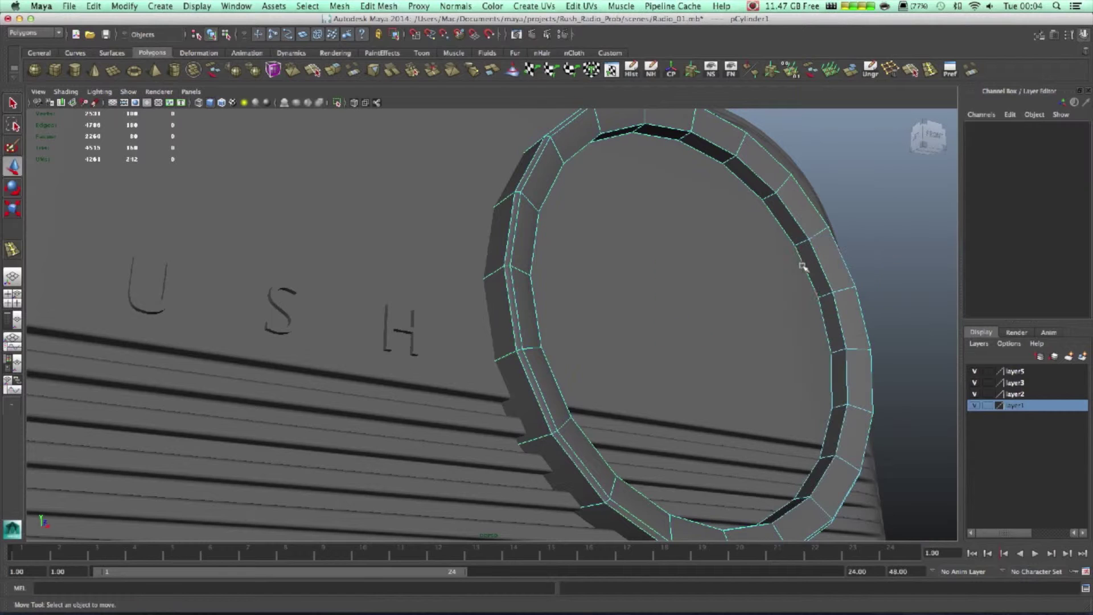
double_click(816, 279)
left_click_drag(742, 306, 744, 236)
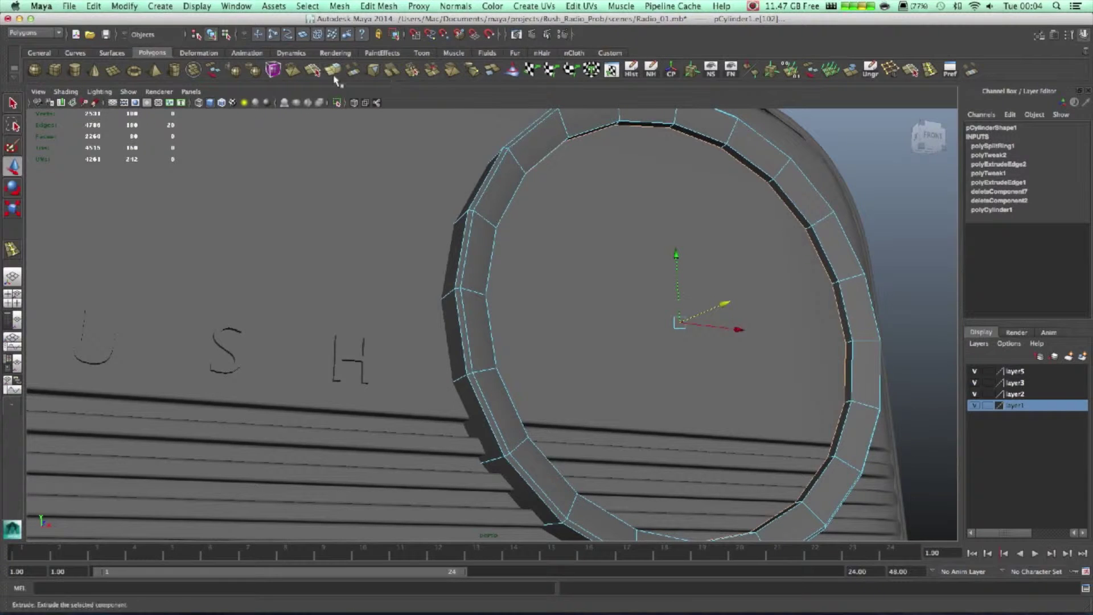
key("3")
key("1")
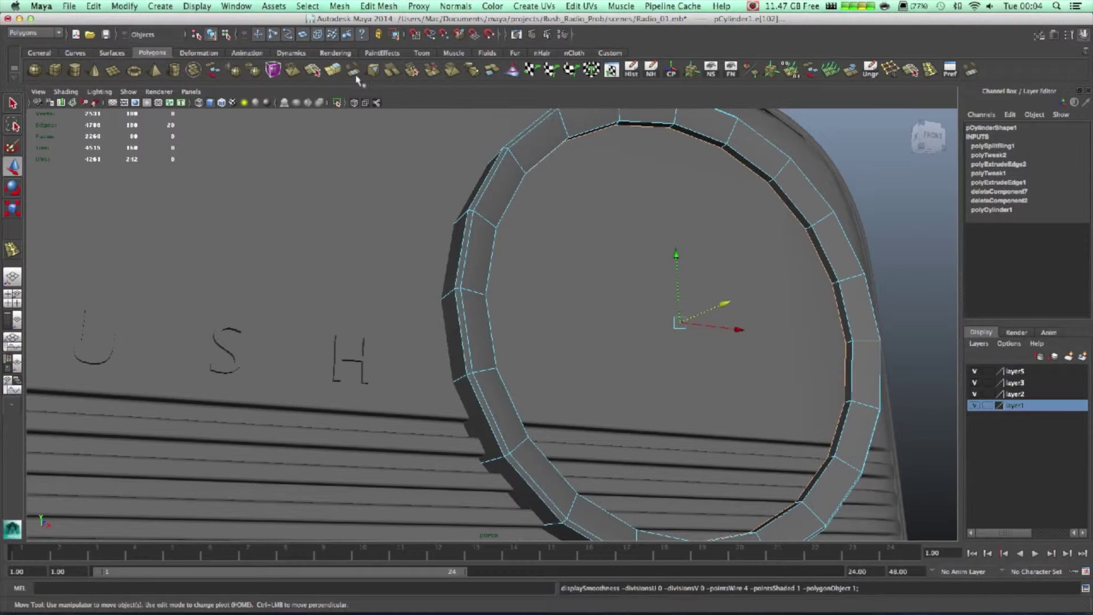
left_click(333, 70)
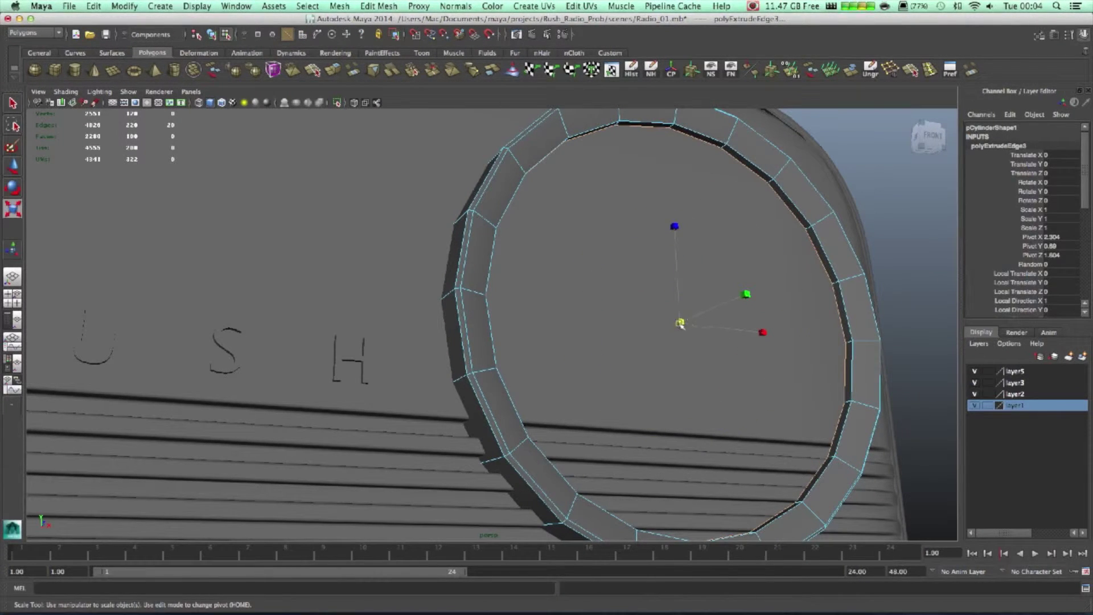
left_click_drag(680, 323, 537, 383)
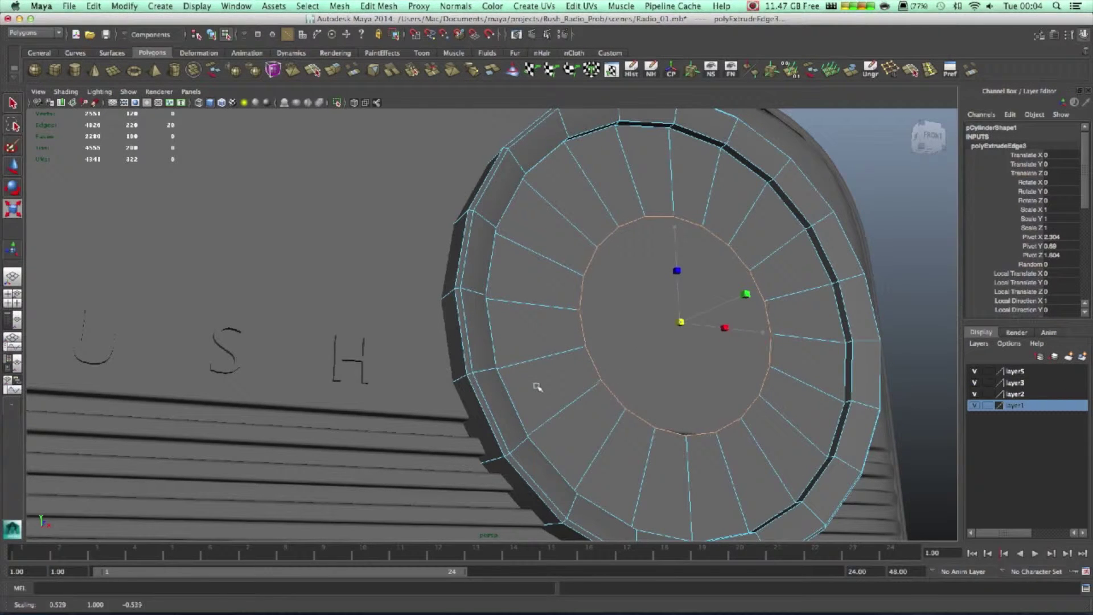
Preview the dial smoothed and move the dial face's inner edge loop along Z to adjust its depth
key("w")
key("3")
left_click_drag(722, 305, 713, 312)
left_click_drag(796, 313, 592, 339, "alt")
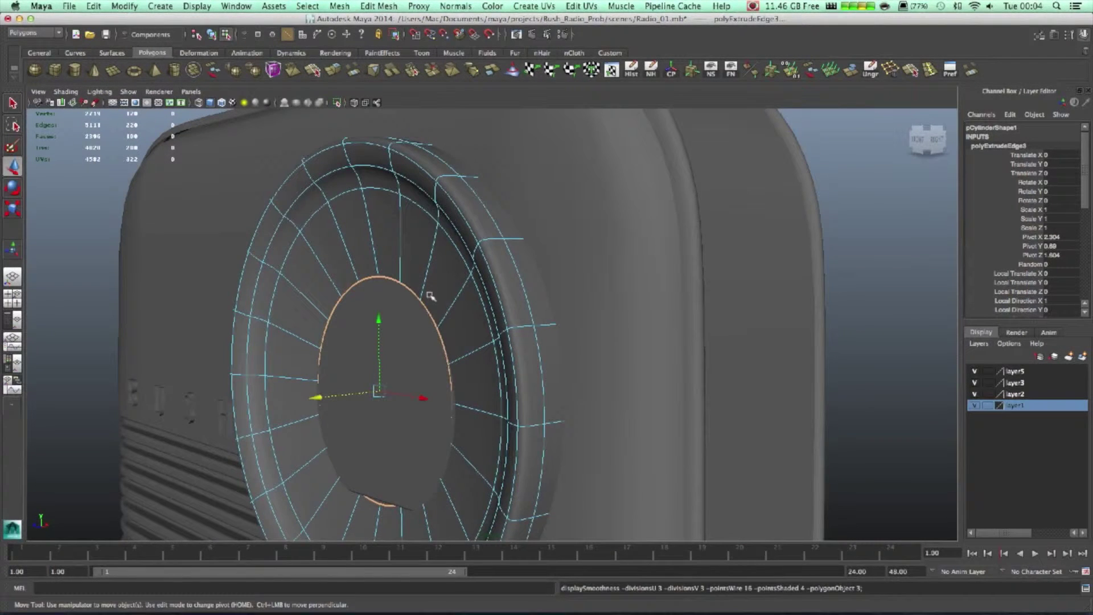
Show the dial unsmoothed, insert an edge loop close to the dial face's outer edge and preview the result smoothed
key("1")
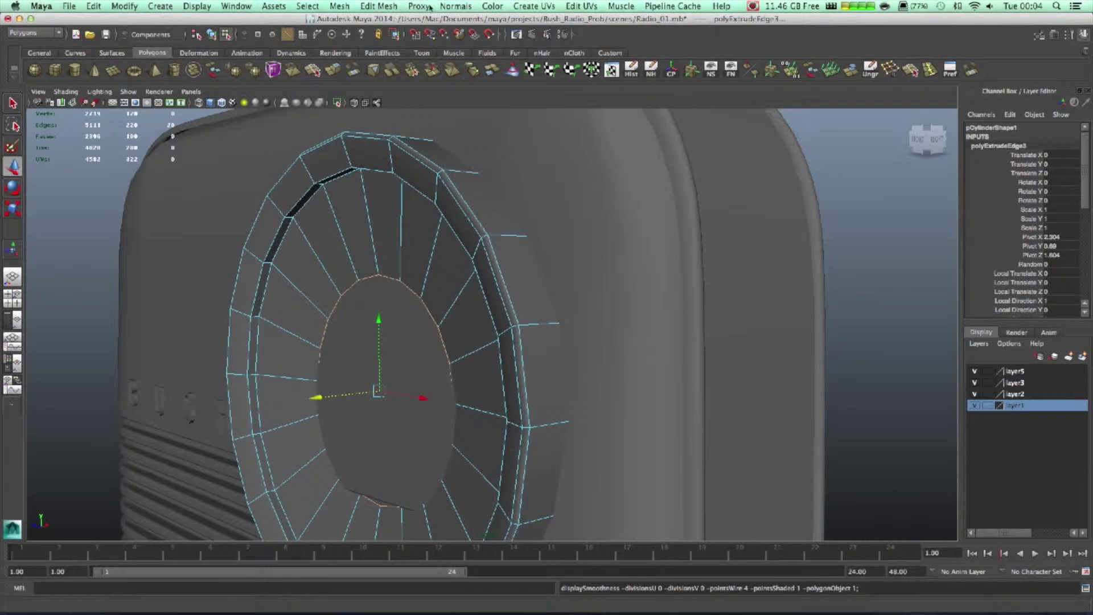
left_click(379, 6)
left_click(403, 137)
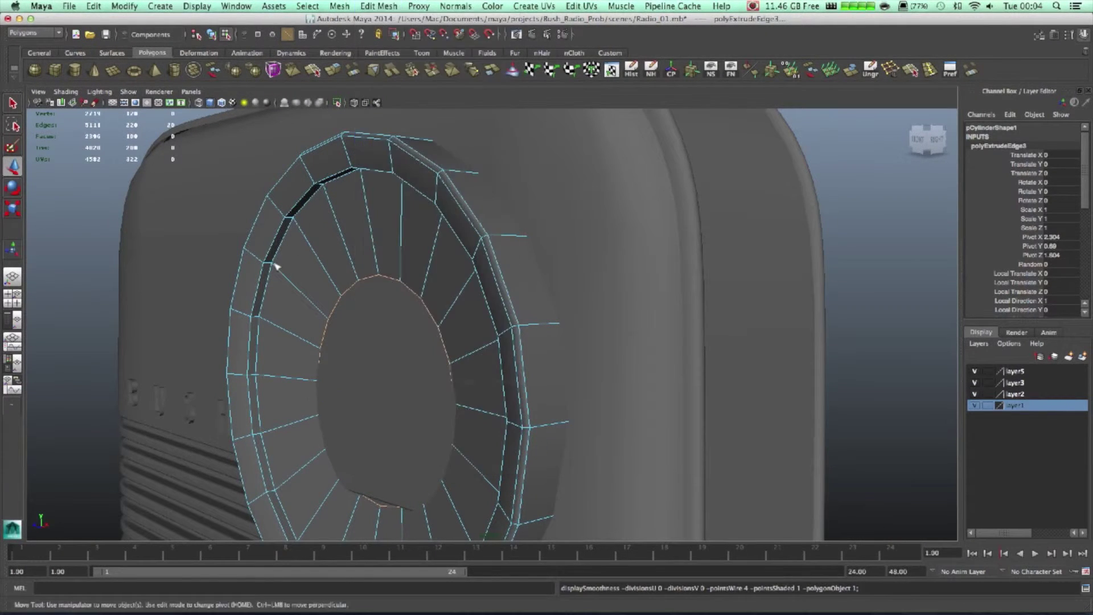
left_click(275, 266)
key("3")
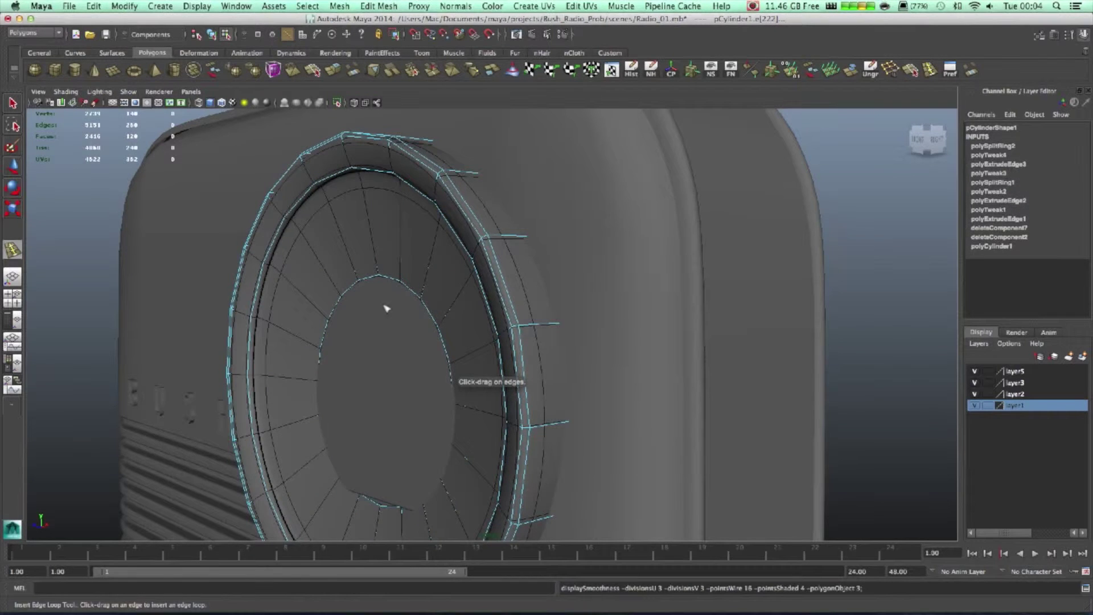
Return to object mode, select the dial and move it back along Z to about 1.22
left_click_drag(386, 308, 463, 298, "alt")
key("w")
right_click_drag(557, 230, 607, 215)
scroll(633, 365, "down", 5)
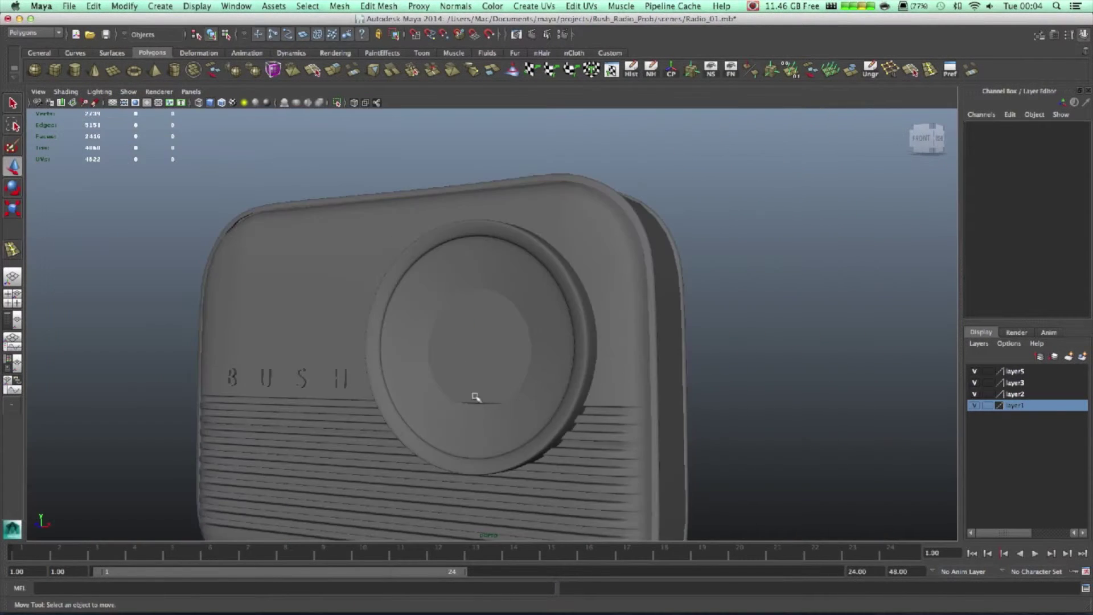
left_click(518, 414)
left_click_drag(517, 414, 648, 490, "alt")
left_click(607, 457)
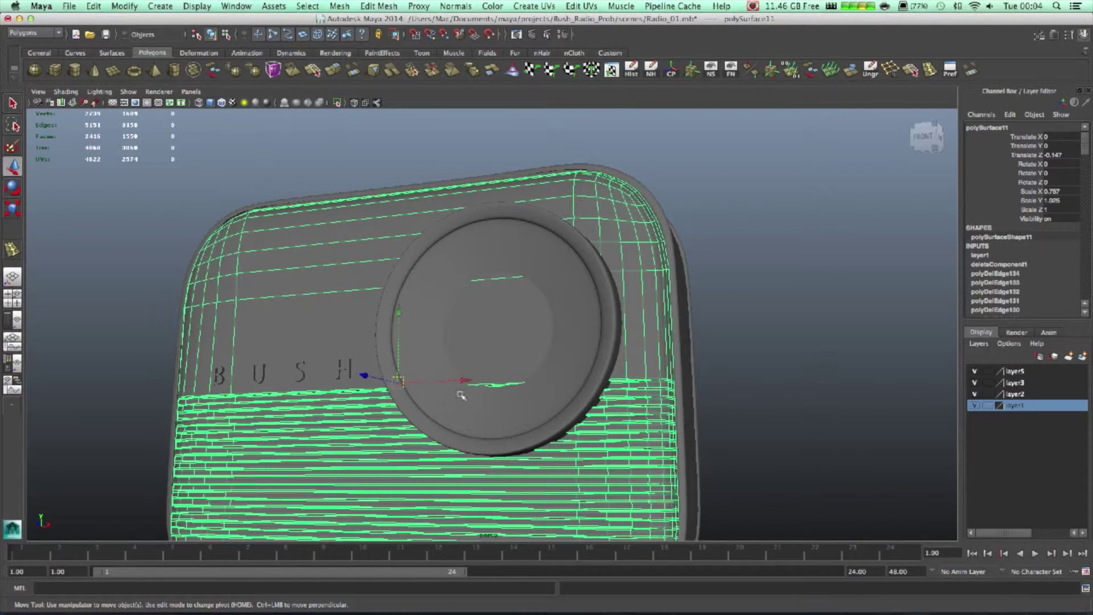
left_click_drag(461, 395, 435, 411, "alt")
left_click(516, 371)
scroll(460, 384, "up", 3)
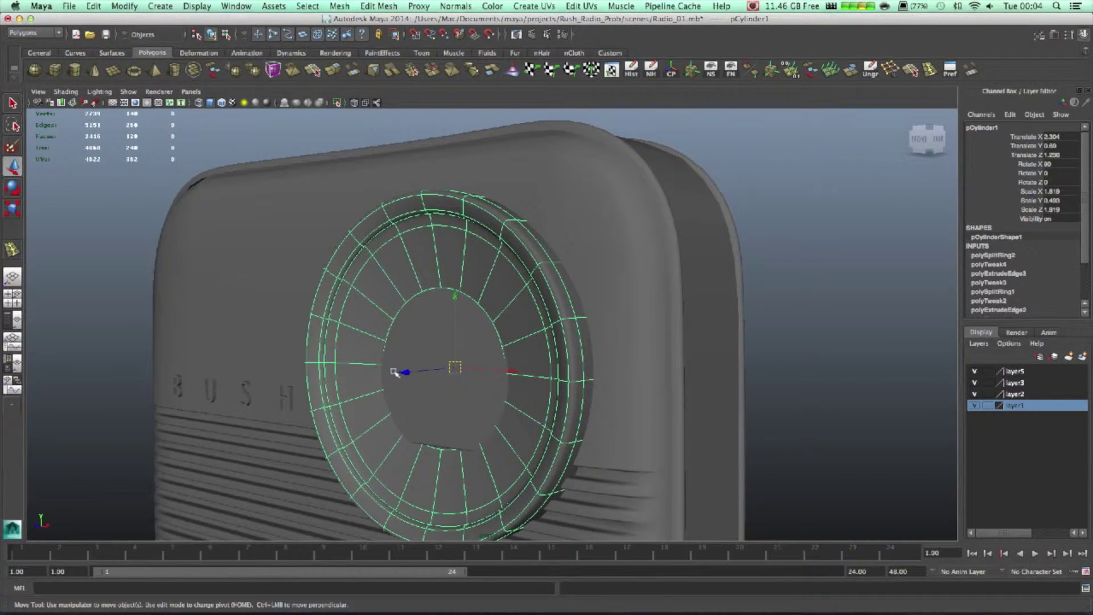
left_click_drag(394, 371, 403, 376)
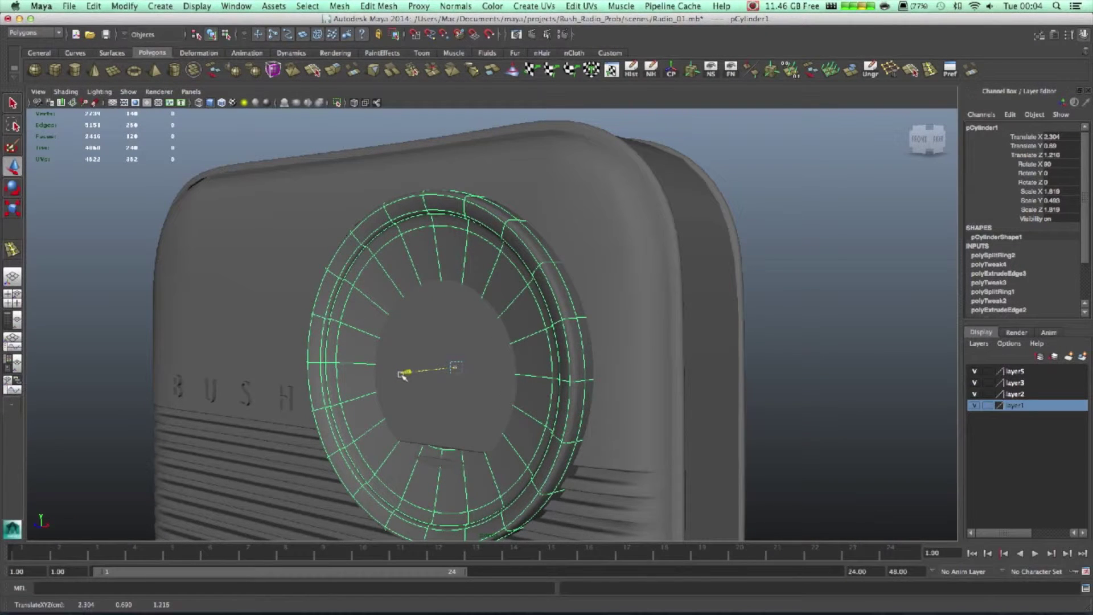
Select the dial again and push it further back along Z into the radio's front, to about 1.14
left_click(810, 388)
scroll(810, 388, "down", 5)
left_click_drag(624, 415, 592, 442, "alt")
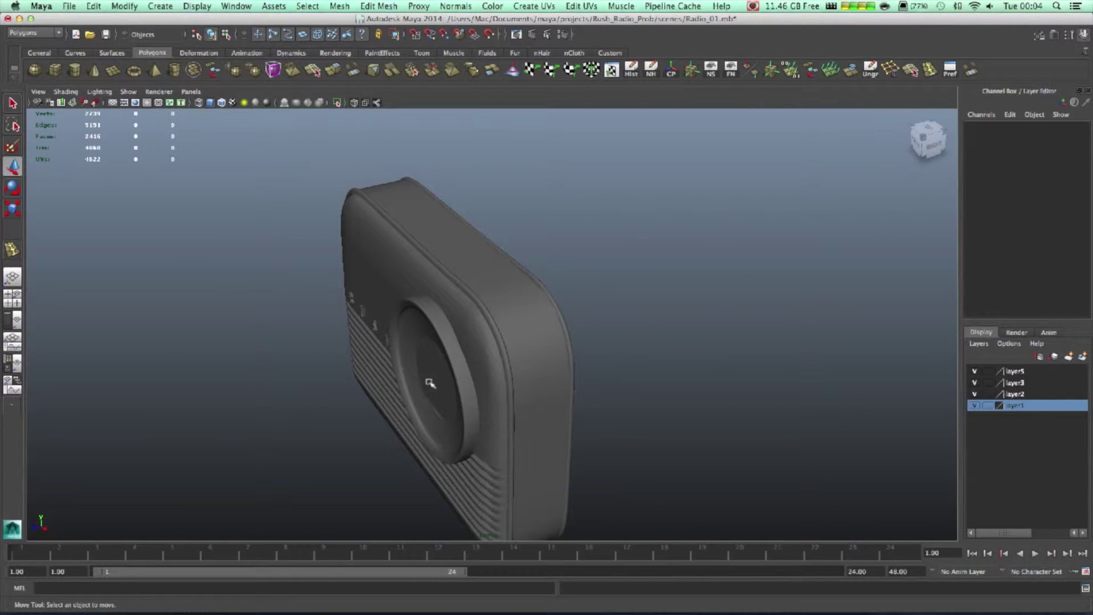
left_click_drag(508, 404, 519, 382, "alt")
scroll(504, 395, "up", 6)
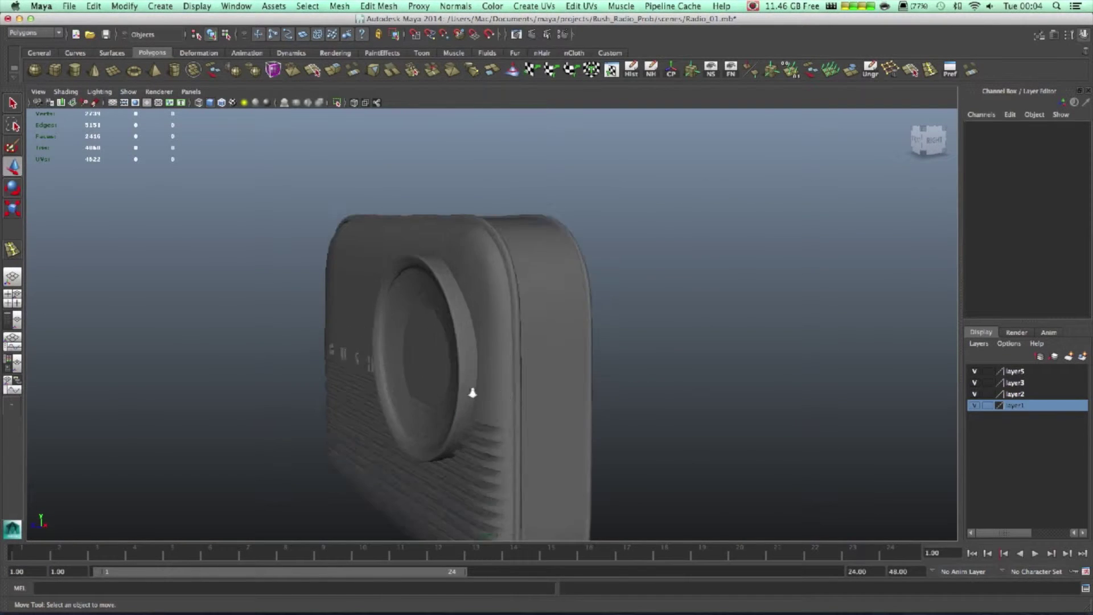
left_click(441, 385)
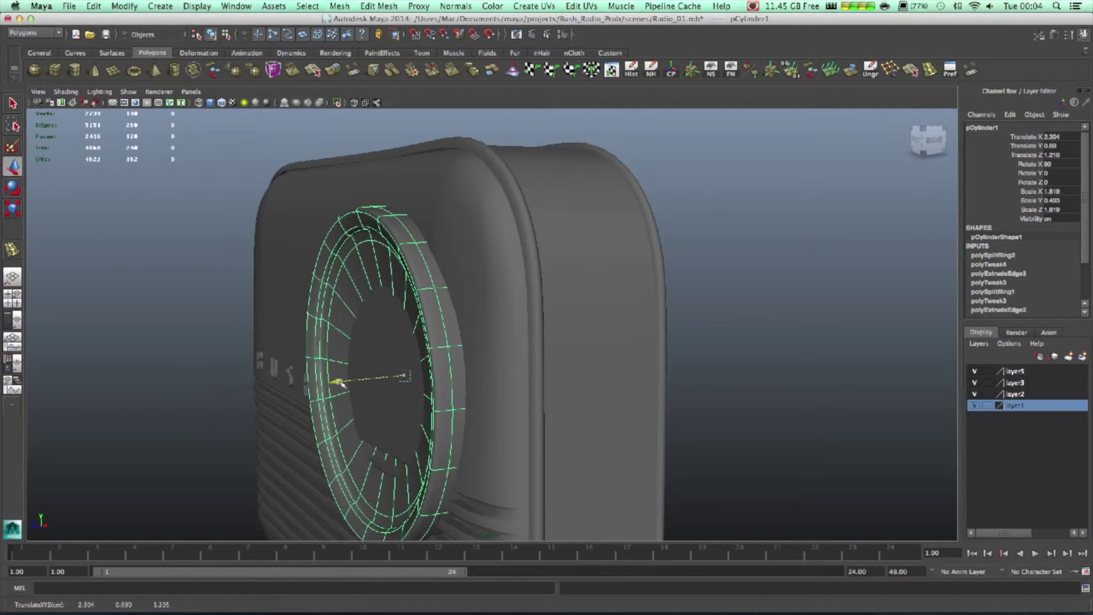
left_click_drag(340, 383, 344, 384)
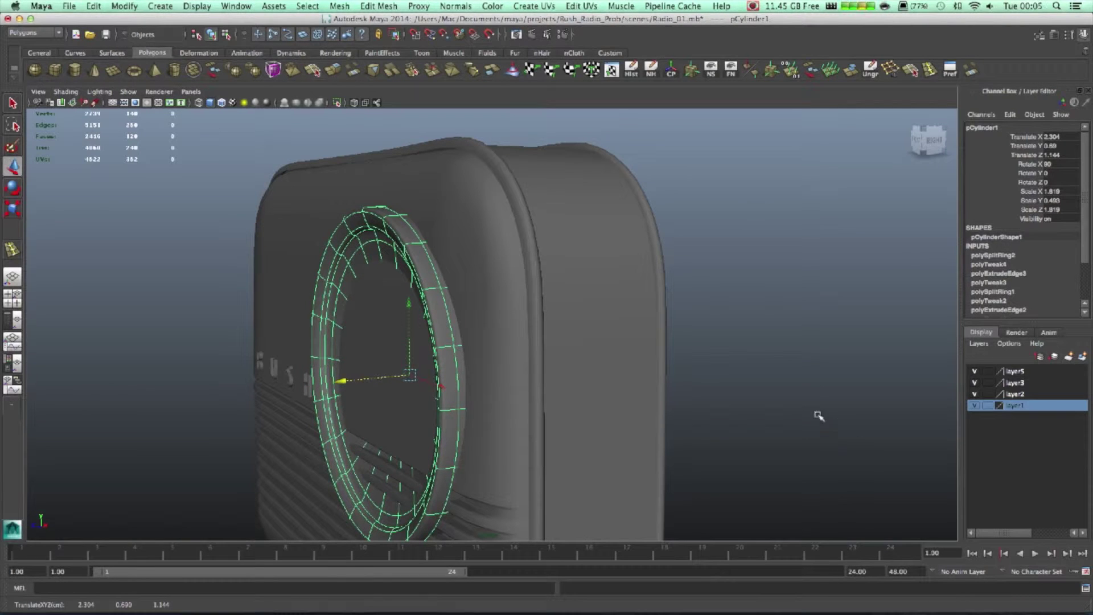
left_click_drag(632, 467, 485, 437, "alt")
left_click_drag(354, 373, 362, 374)
Select the radio's front panel and insert a vertical edge loop running behind the dial, left of its centre
left_click_drag(431, 457, 506, 325, "alt")
left_click(502, 397)
left_click_drag(482, 227, 511, 260, "alt")
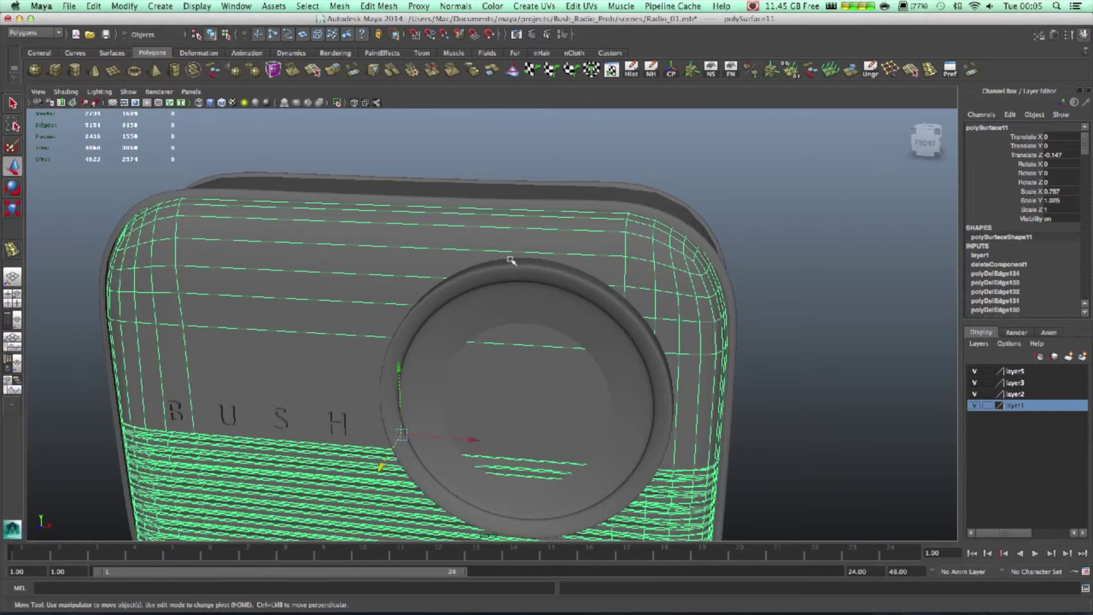
left_click(12, 249)
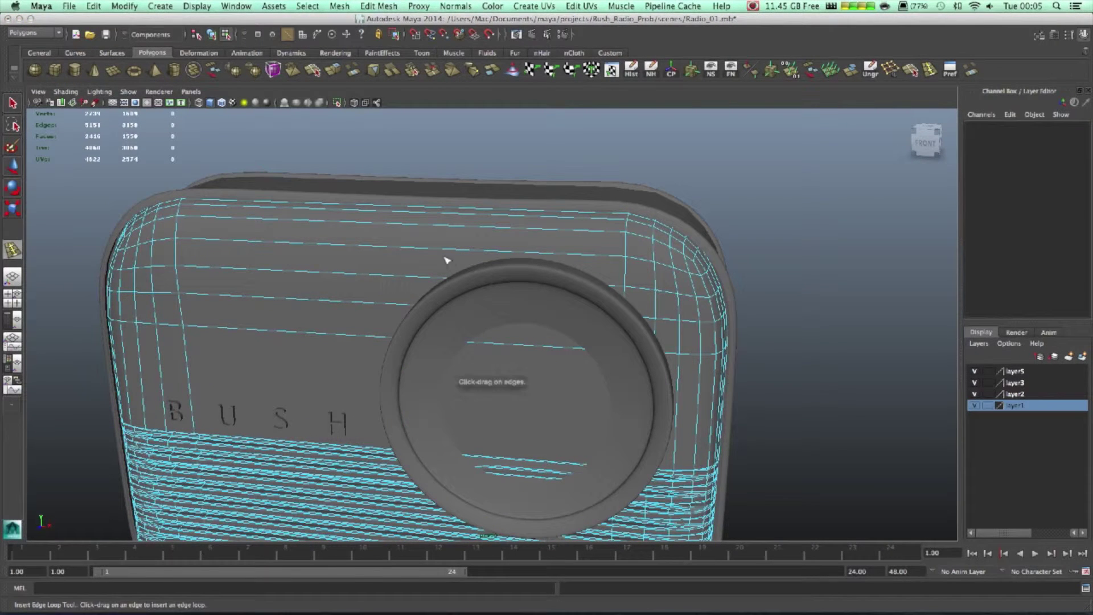
left_click_drag(445, 253, 436, 252)
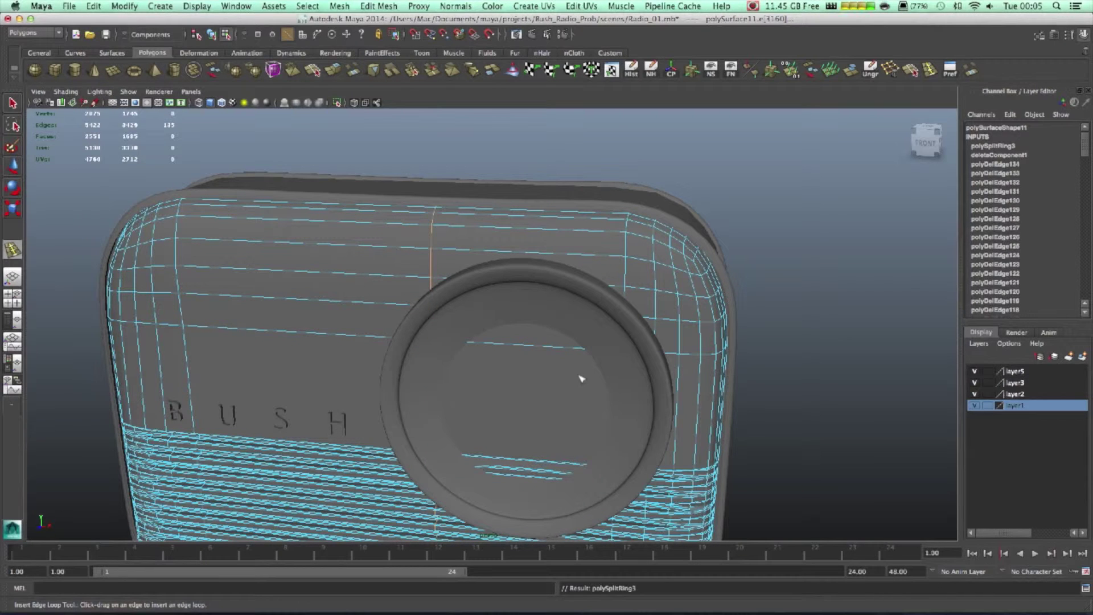
Delete the front panel face that fills the dial's centre opening
key("w")
right_click_drag(532, 373, 535, 403)
left_click(534, 403)
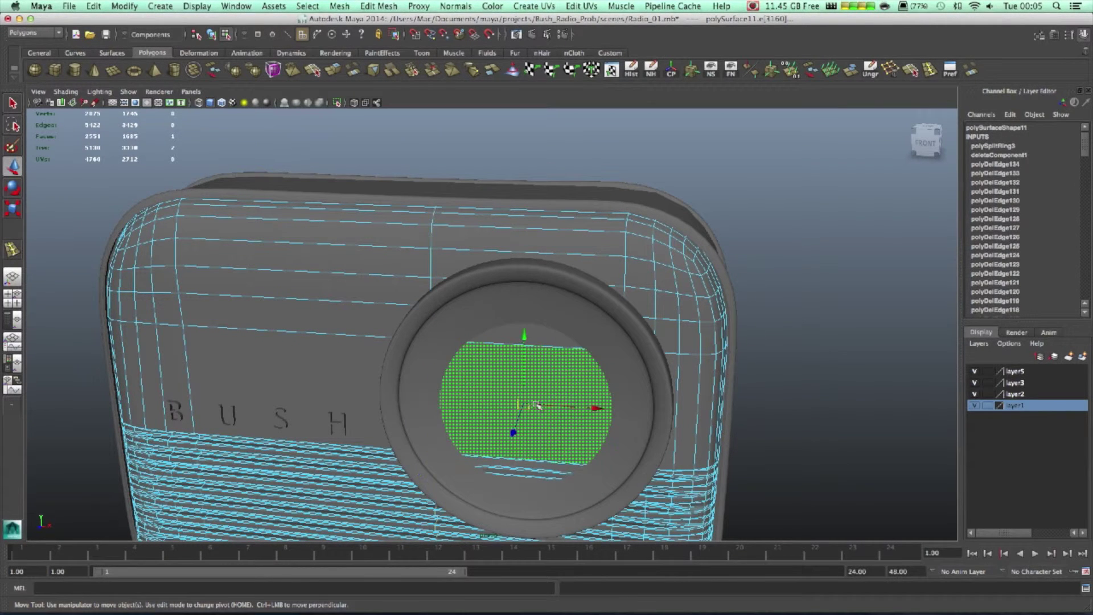
left_click_drag(513, 437, 517, 432)
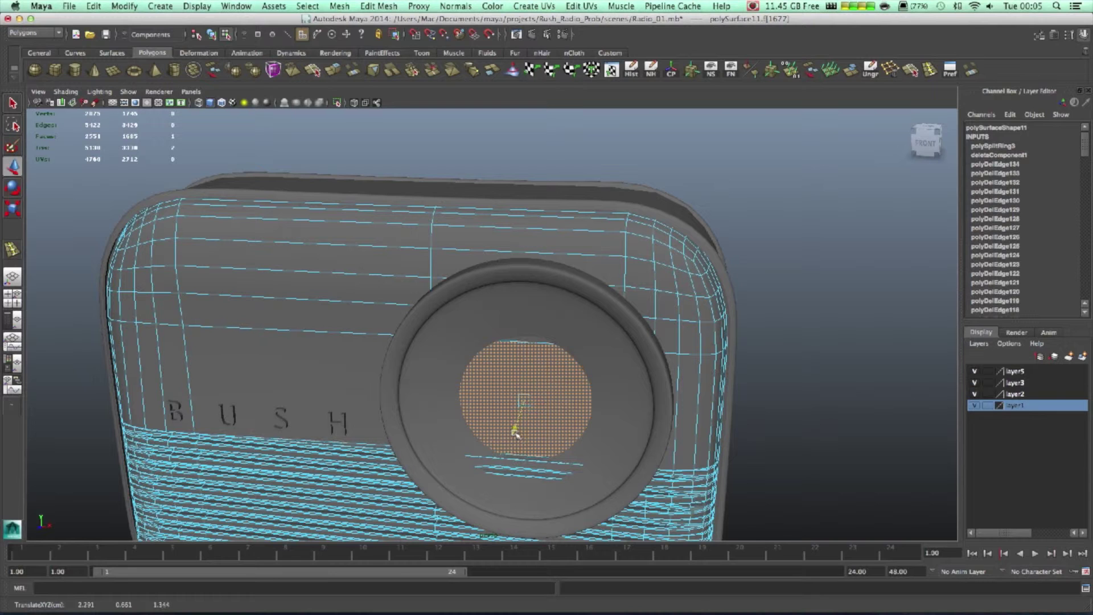
key("super+z")
key("Delete")
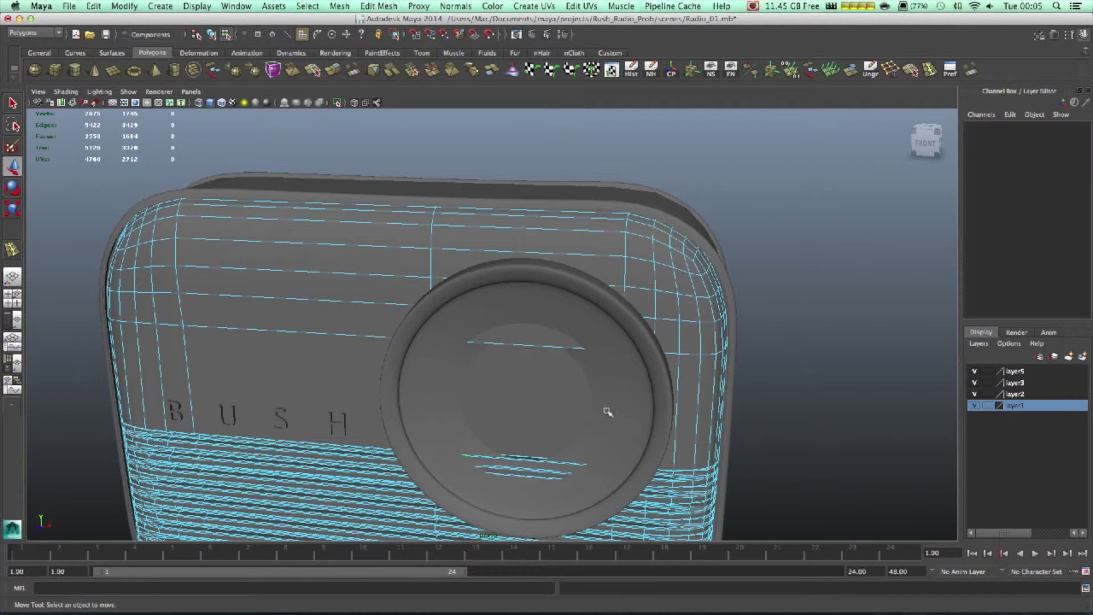
left_click_drag(555, 364, 548, 362, "alt")
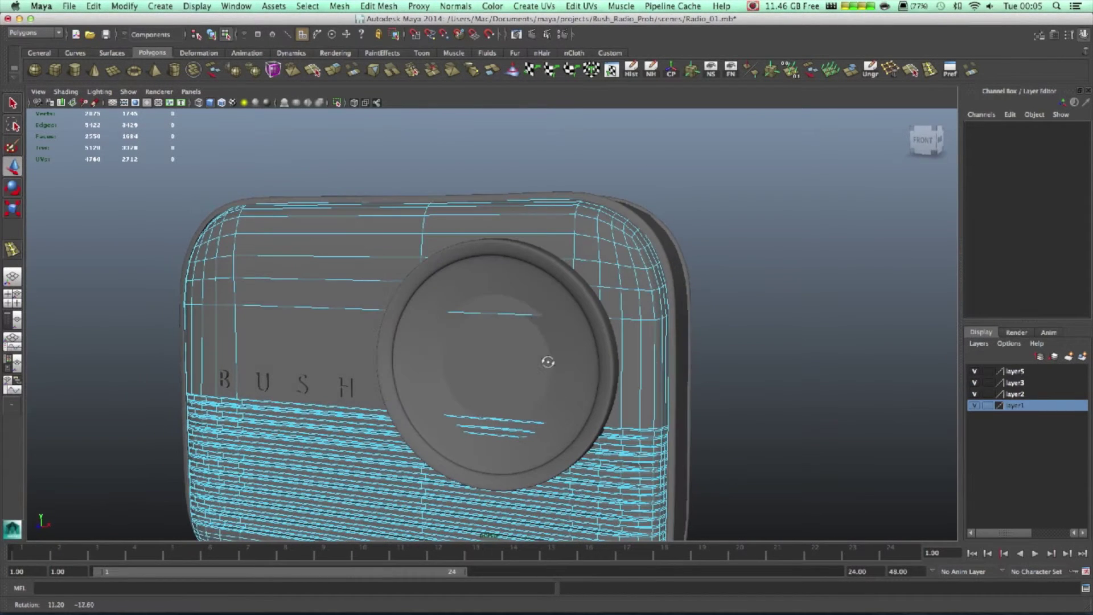
Delete the front panel face above the opening and the panel faces below it that show through the dial
left_click(510, 307)
key("Delete")
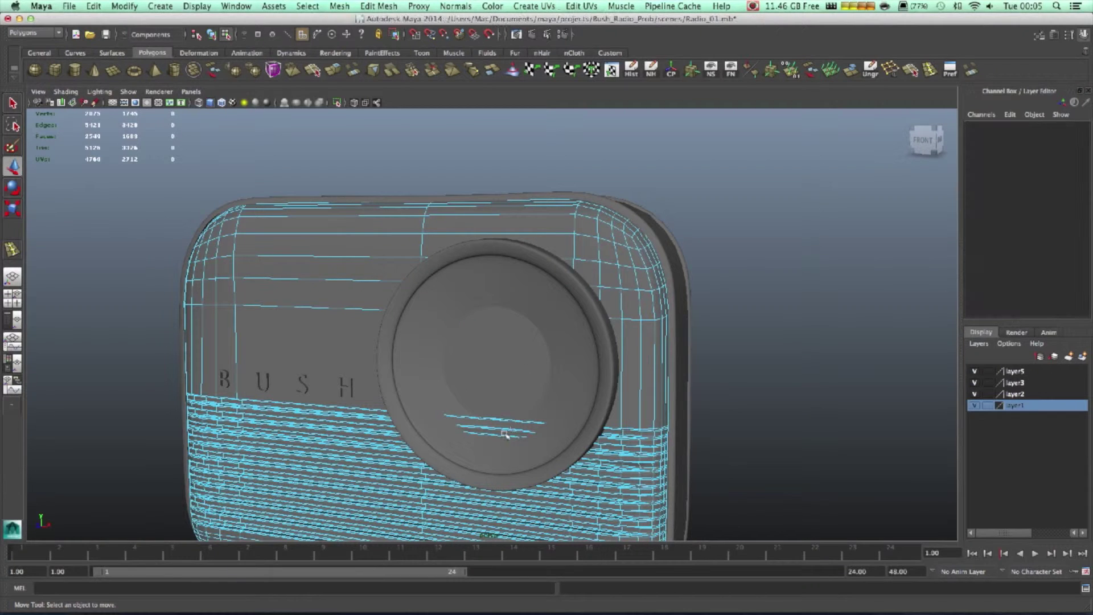
left_click_drag(501, 424, 532, 378, "alt")
key("Delete")
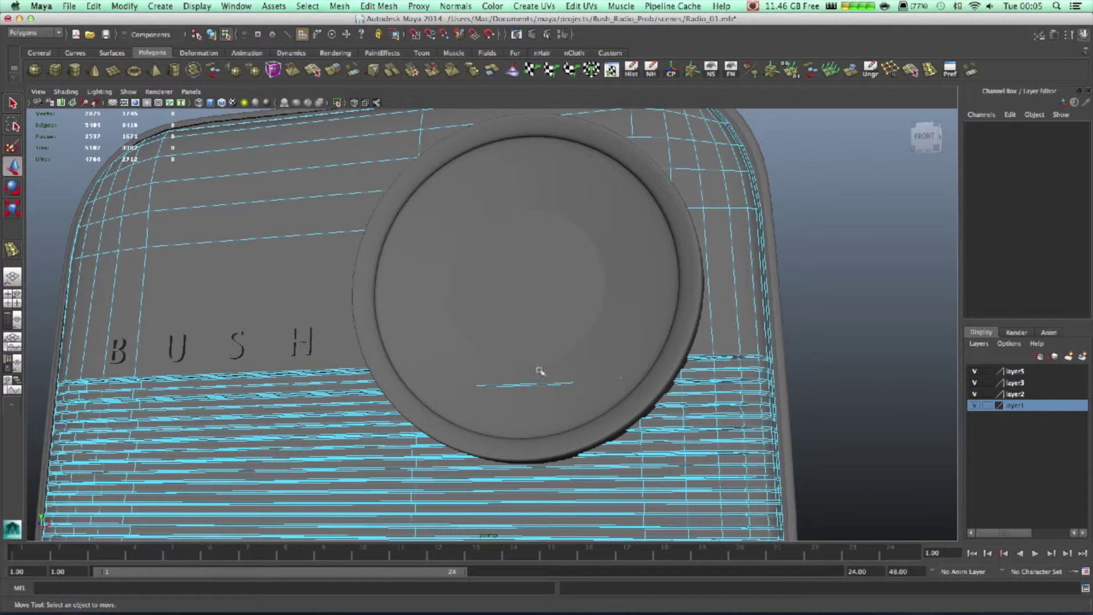
mouse_move(534, 389)
left_mouse_down()
mouse_move(573, 392)
mouse_move(541, 402)
left_mouse_up()
key("Delete")
Return to object mode, select the dial and move it along Z to about 1.118
left_click(583, 363)
right_click_drag(591, 366, 542, 374)
left_click(541, 374)
left_click_drag(541, 373, 439, 337, "alt")
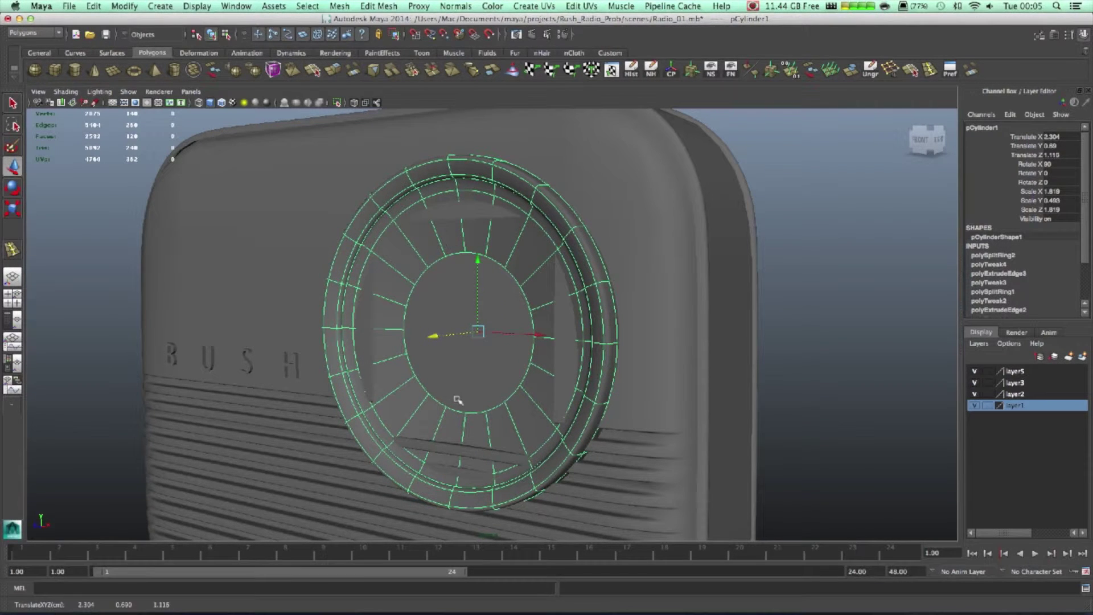
left_click_drag(498, 372, 686, 328, "alt")
Delete grille strip faces of the front panel that still show through the lower part of the dial
left_click(840, 434)
left_click_drag(840, 435, 725, 494, "alt")
left_click(724, 493)
scroll(688, 446, "up", 3)
middle_click_drag(688, 446, 683, 365, "alt")
left_click_drag(683, 364, 659, 353, "alt")
right_click(579, 329)
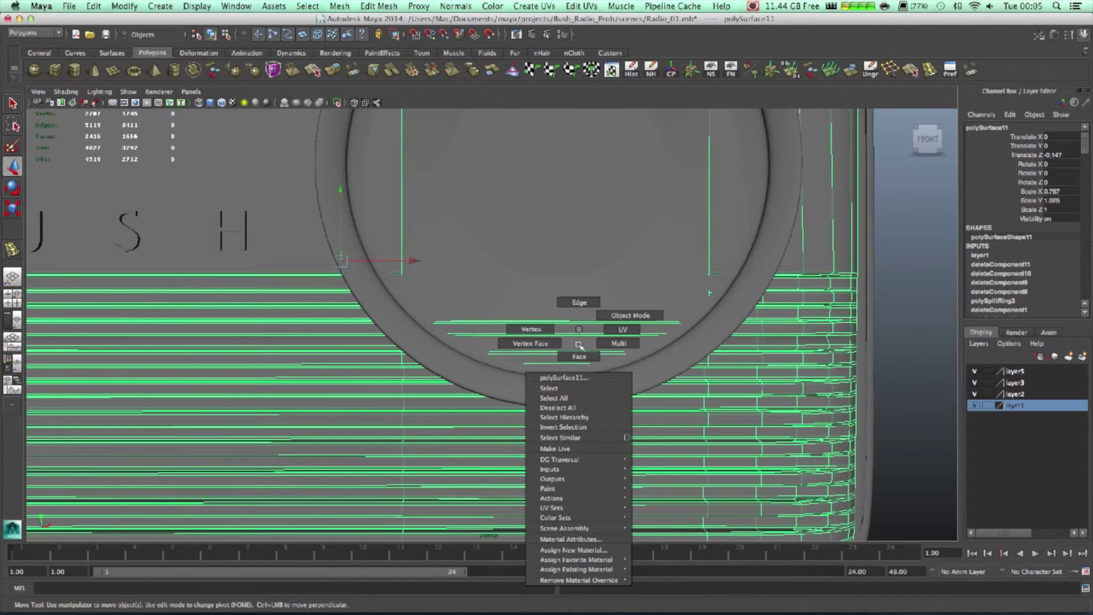
right_click_drag(579, 345, 580, 356)
double_click(554, 330)
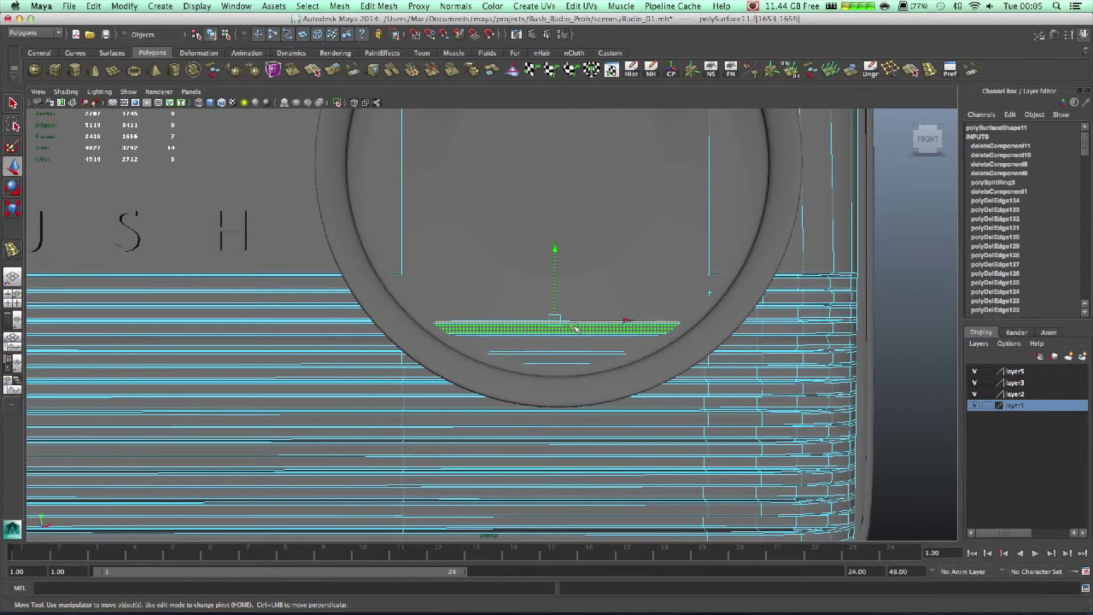
key("Delete")
left_click_drag(550, 349, 589, 365)
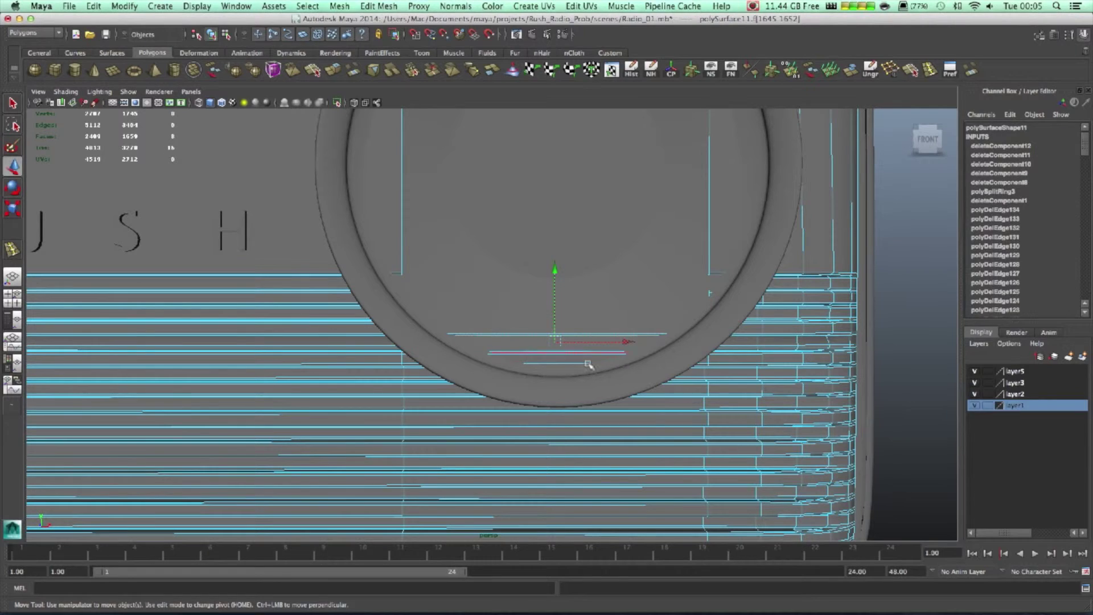
key("Delete")
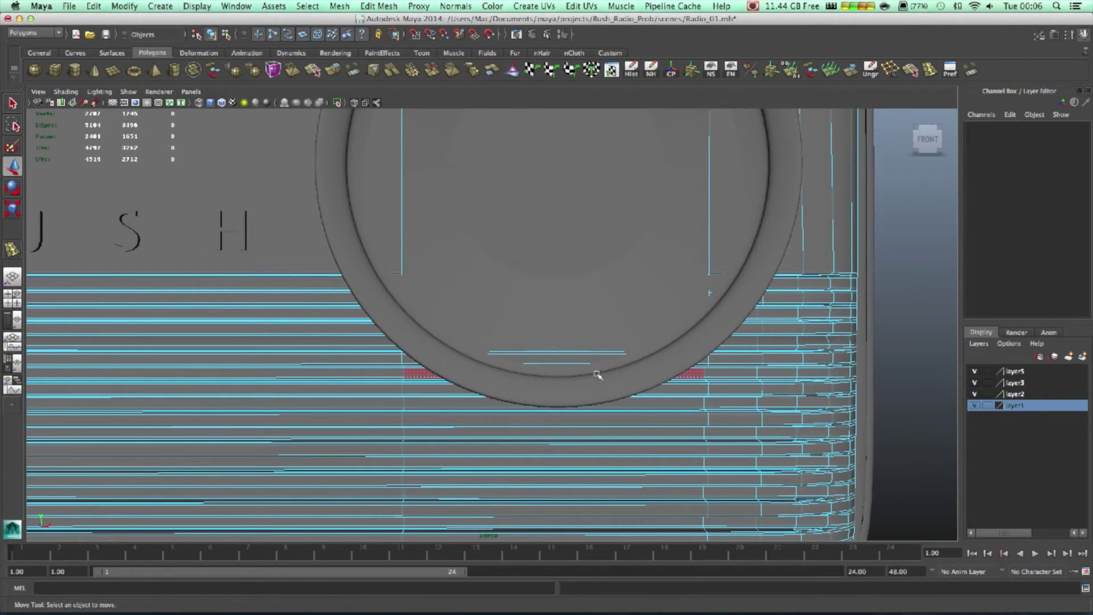
Move the right vertical edge of the panel's hole outward along X, behind the dial's rim
left_click_drag(636, 358, 695, 338, "alt")
scroll(570, 354, "down", 4)
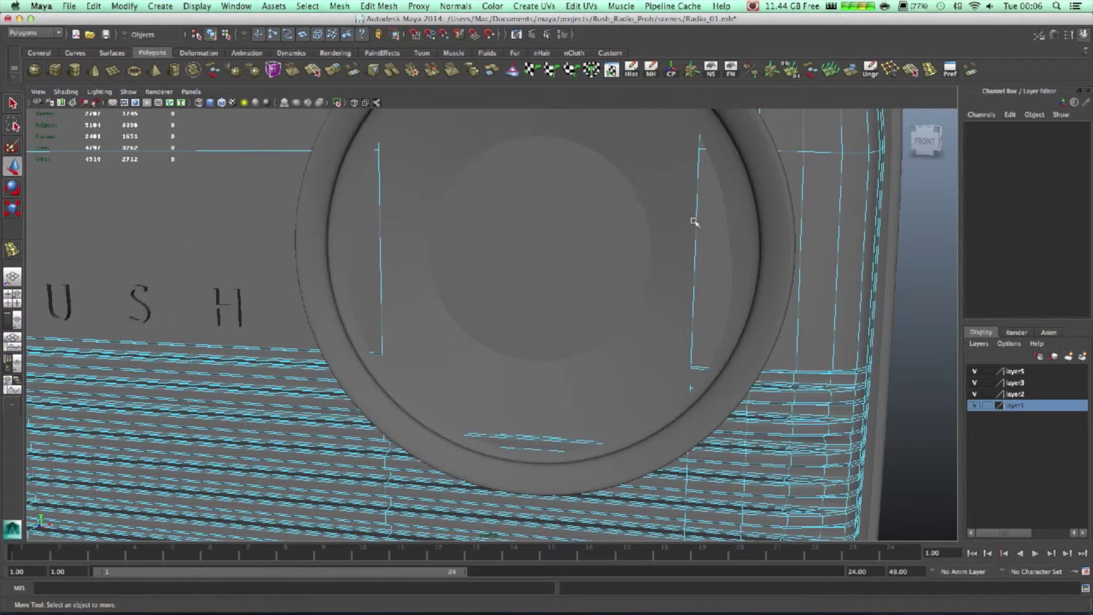
right_click_drag(694, 221, 700, 195)
left_click(698, 195)
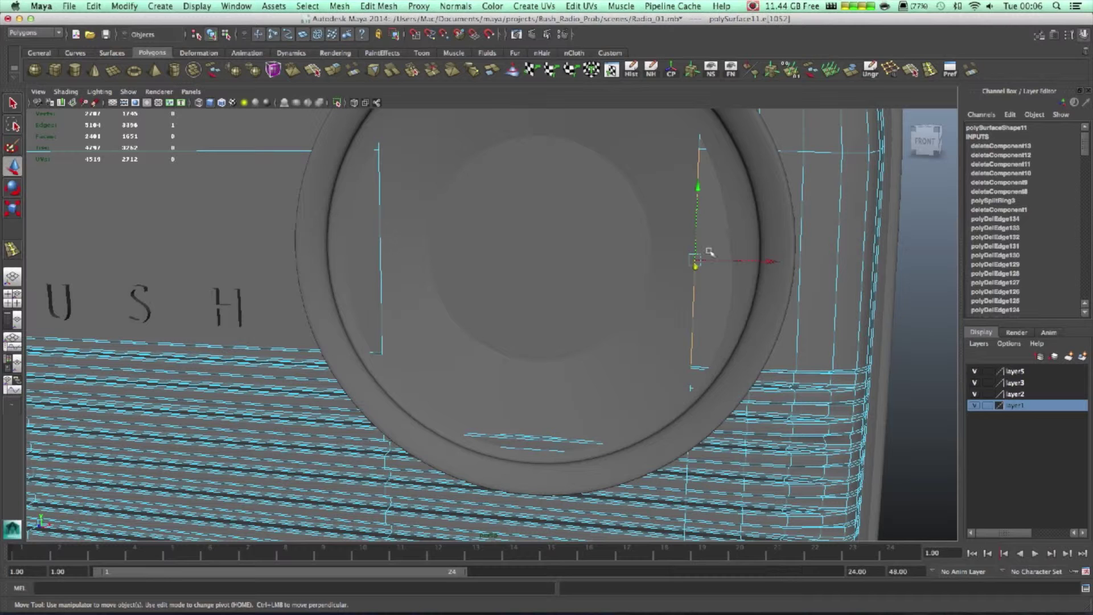
left_click_drag(770, 261, 797, 260)
scroll(797, 260, "down", 2)
scroll(798, 260, "down", 2)
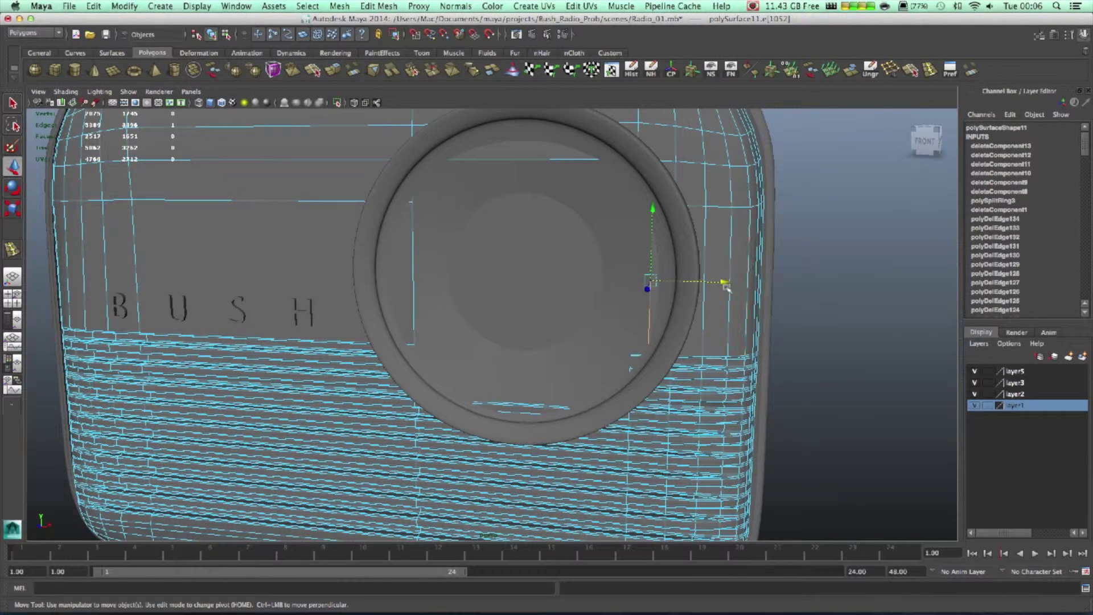
left_click_drag(727, 288, 741, 283)
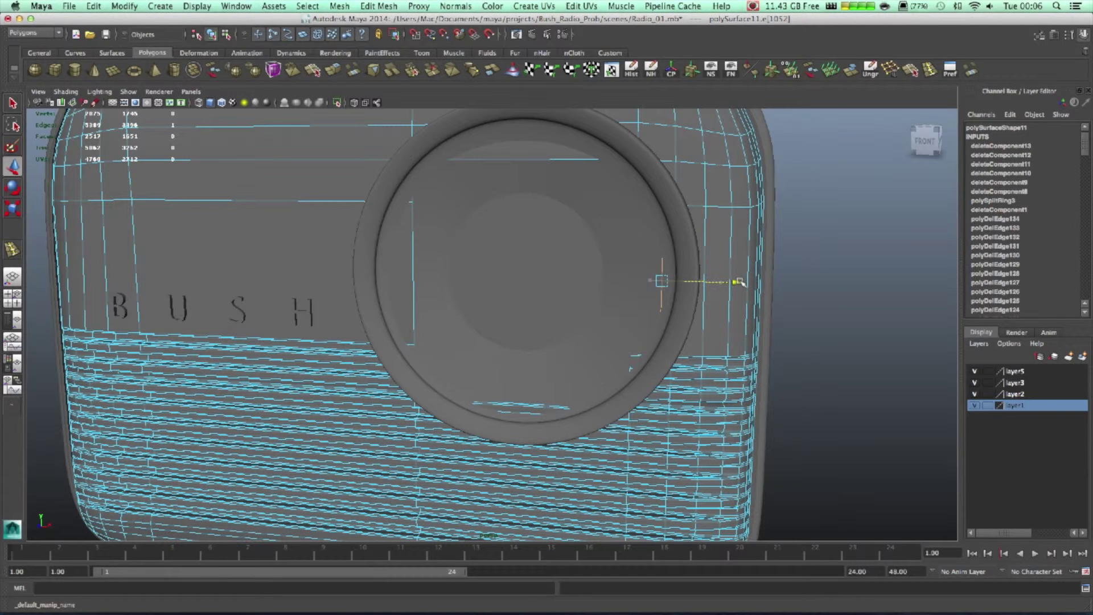
Try raising the top edge of the panel's hole along Y by about 0.217, and undo the move
left_click(513, 162)
middle_click_drag(541, 175, 571, 289, "alt")
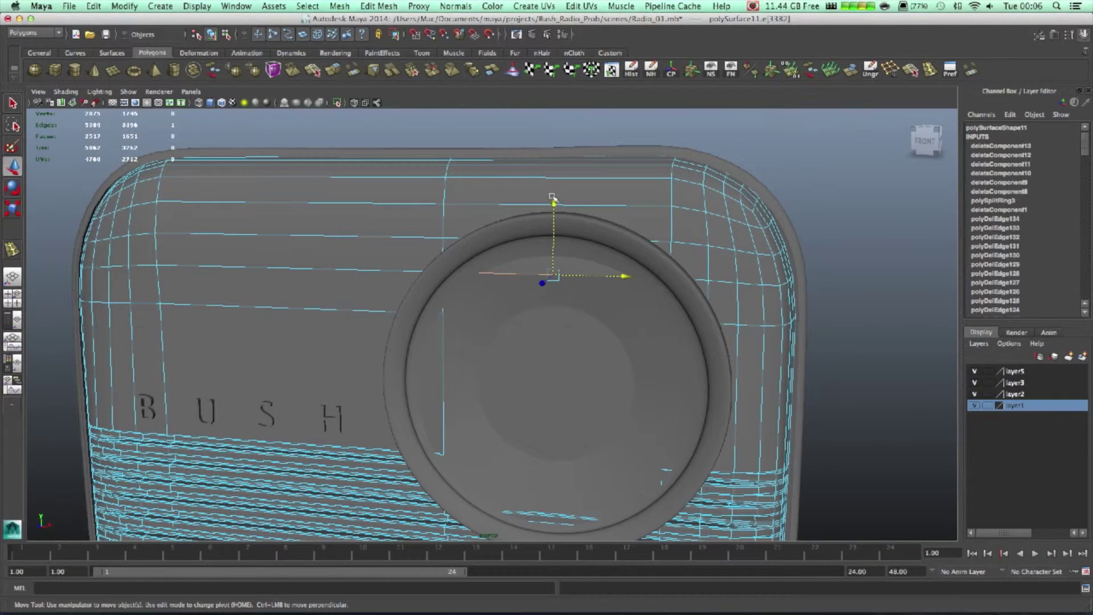
left_click_drag(552, 196, 563, 175)
key("z")
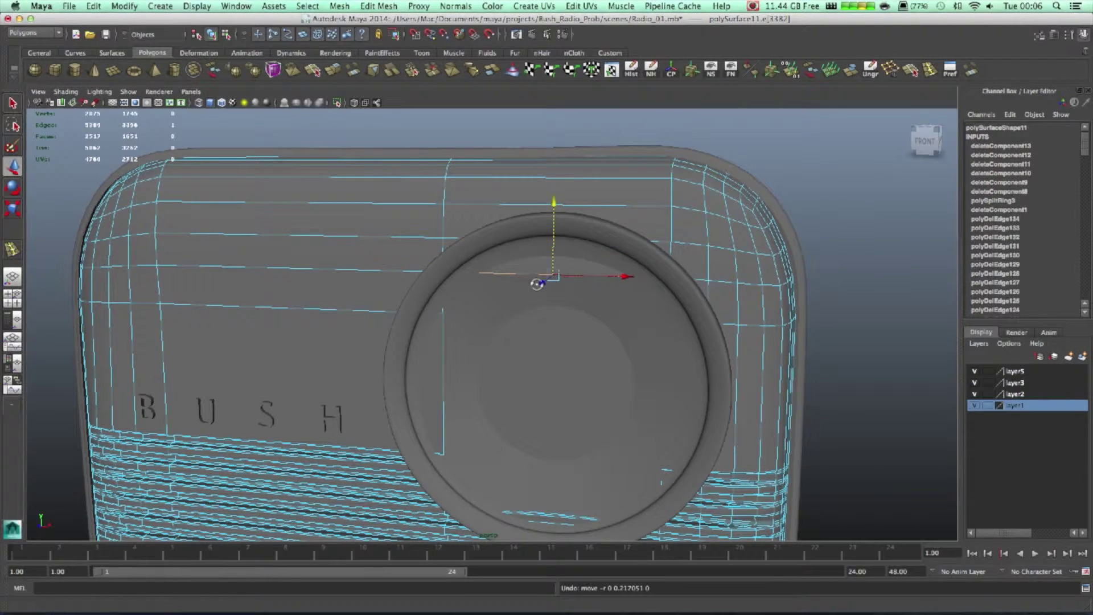
Move the left vertical edge of the panel's hole outward and bring the dial forward along Z to about 1.145
left_click_drag(536, 283, 550, 375, "alt")
left_click(435, 382)
left_click(708, 346)
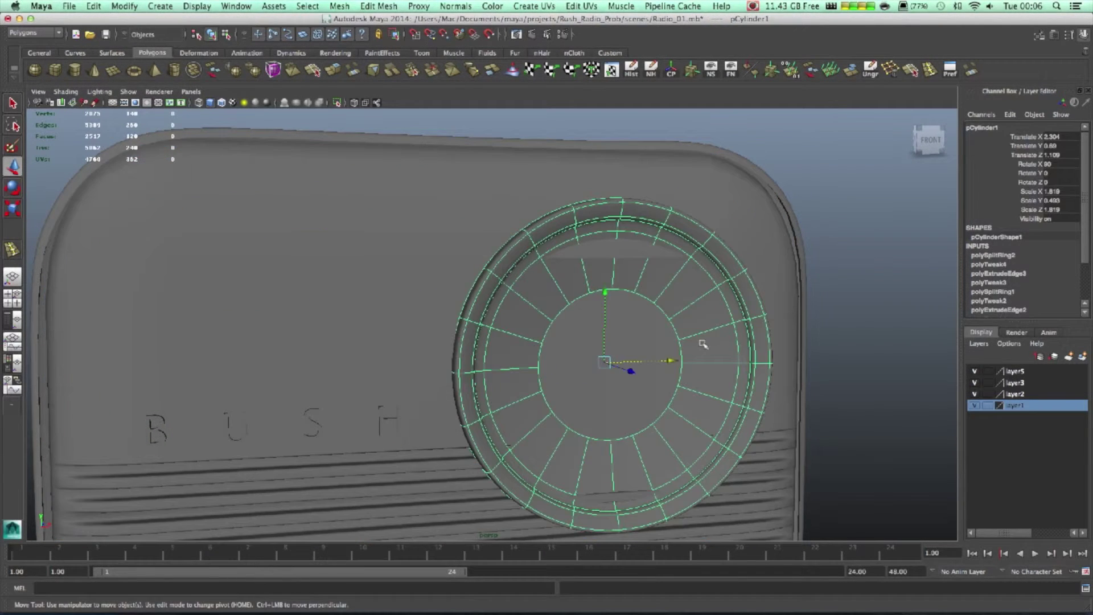
left_click_drag(708, 345, 522, 432, "alt")
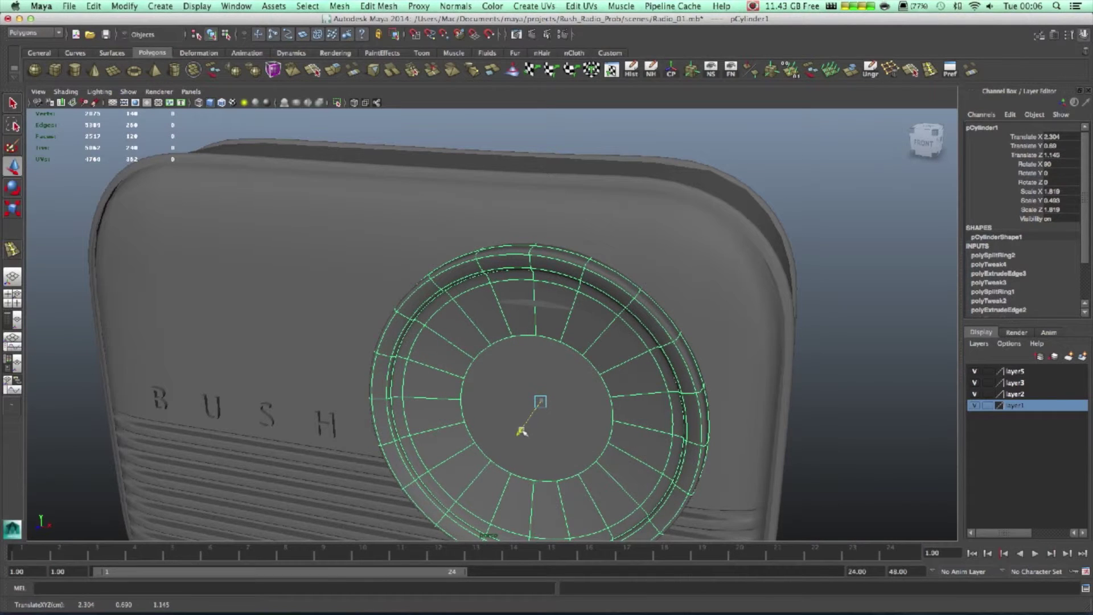
left_click(697, 290)
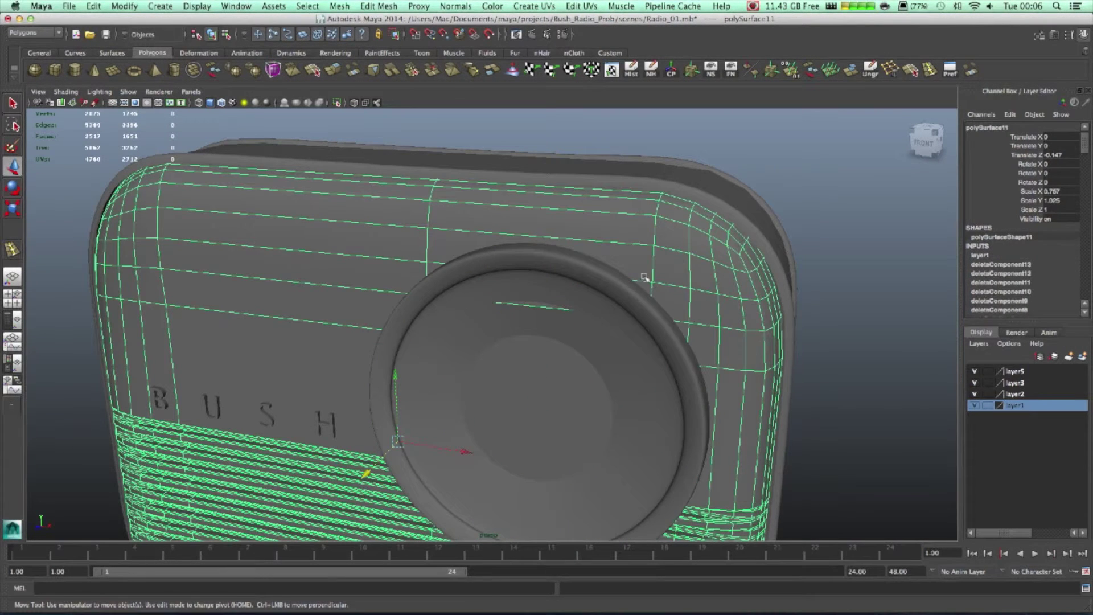
Raise the top edge of the front panel's hole along Y until it sits behind the dial's rim
right_click_drag(645, 277, 642, 246)
left_click(550, 306)
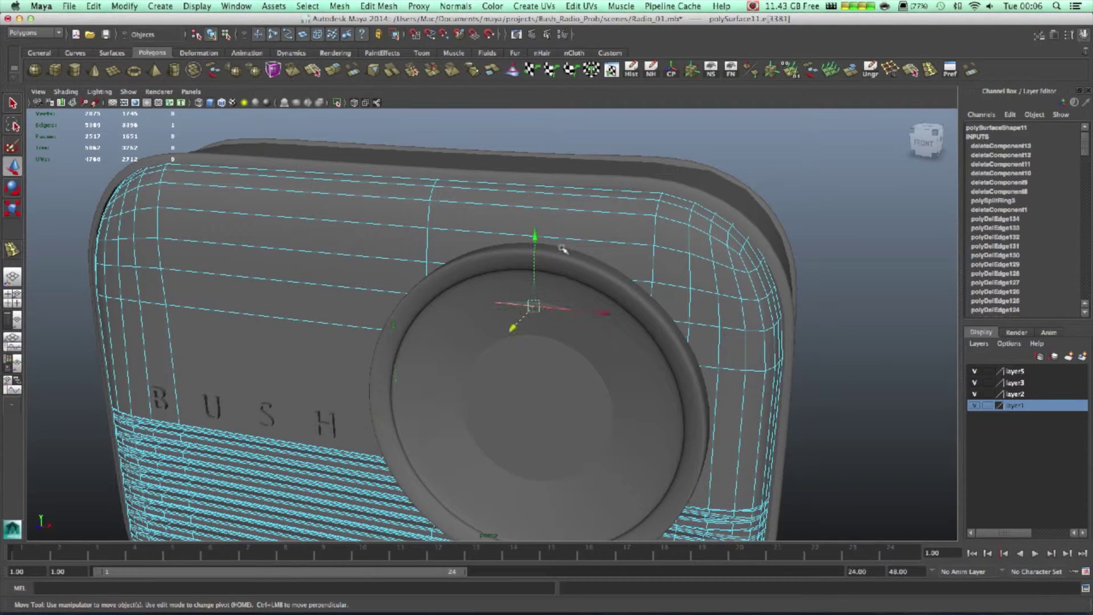
left_click_drag(537, 236, 534, 234)
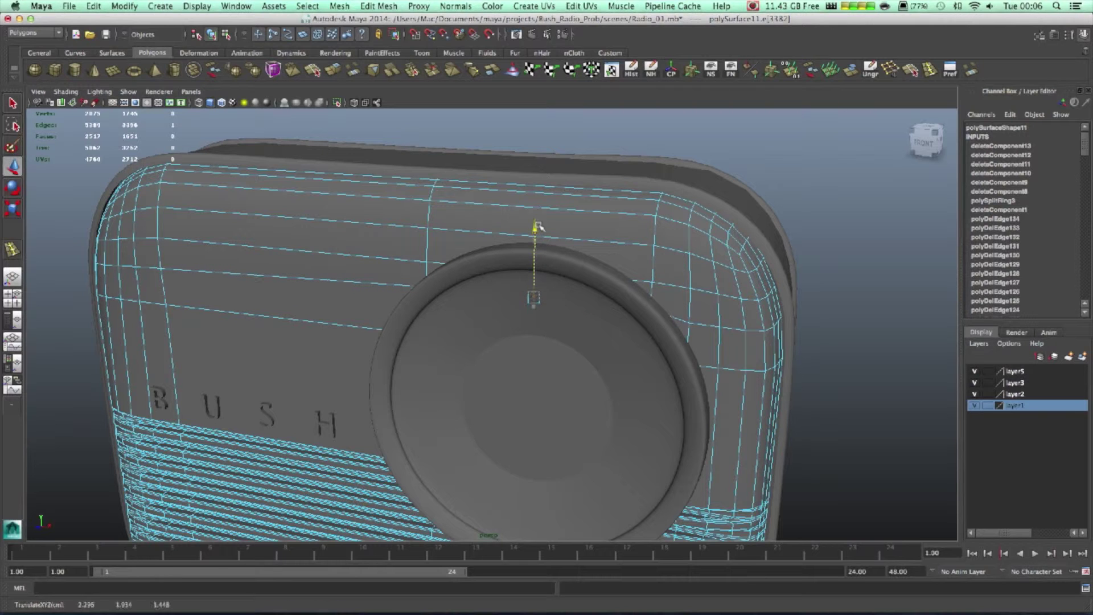
right_click_drag(675, 271, 722, 251)
left_click(886, 332)
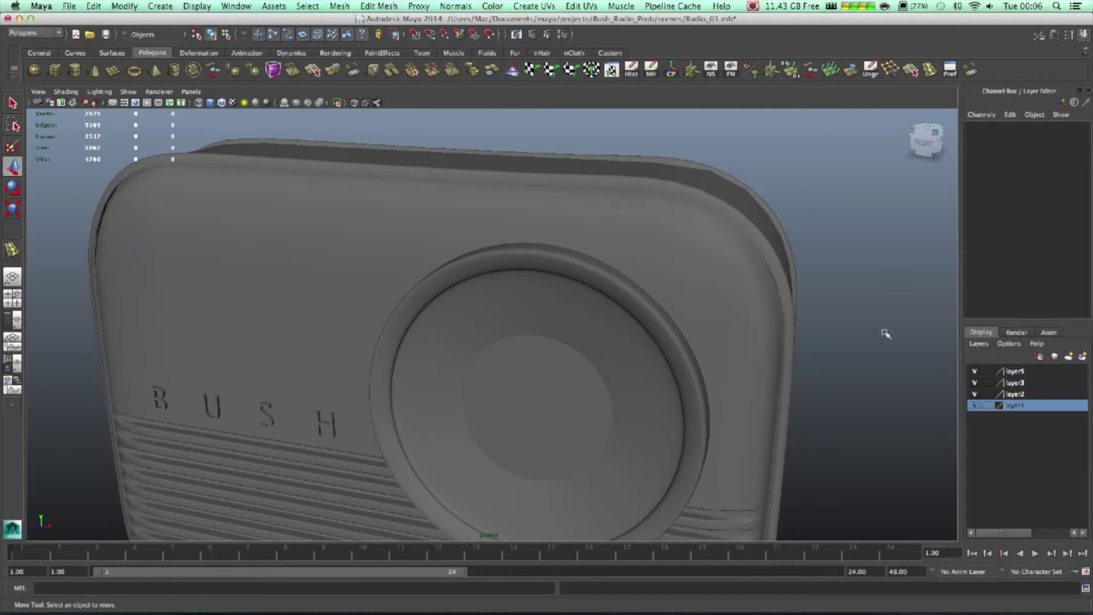
Examine the front panel and the dial's rim from the side, the front and an angle
right_click_drag(886, 333, 767, 359, "alt")
left_click_drag(766, 359, 820, 376, "alt")
left_click_drag(542, 393, 430, 389, "alt")
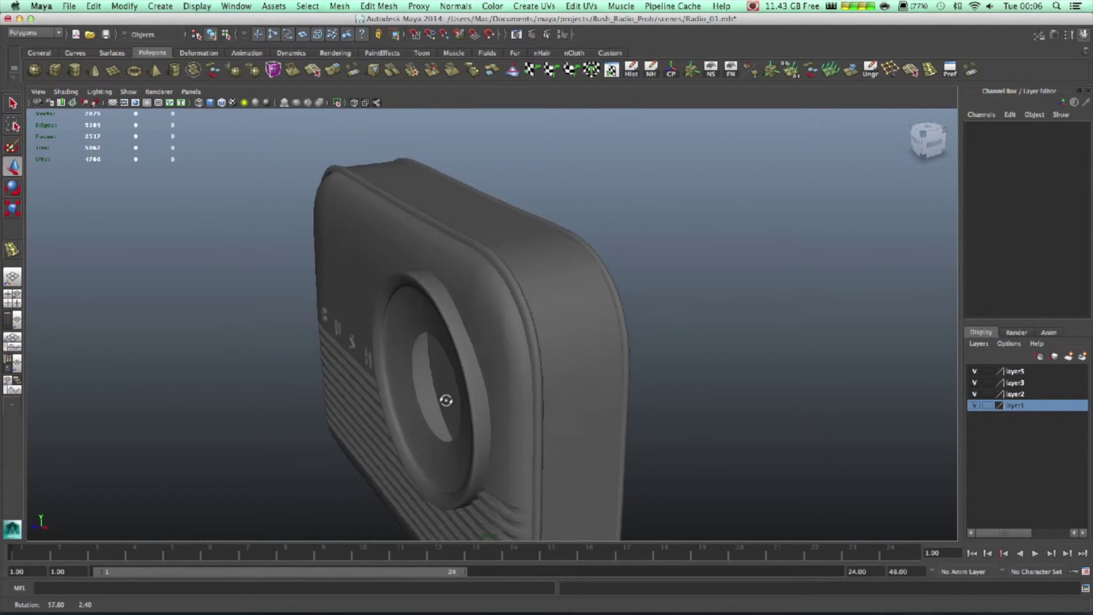
left_click_drag(480, 393, 427, 434, "alt")
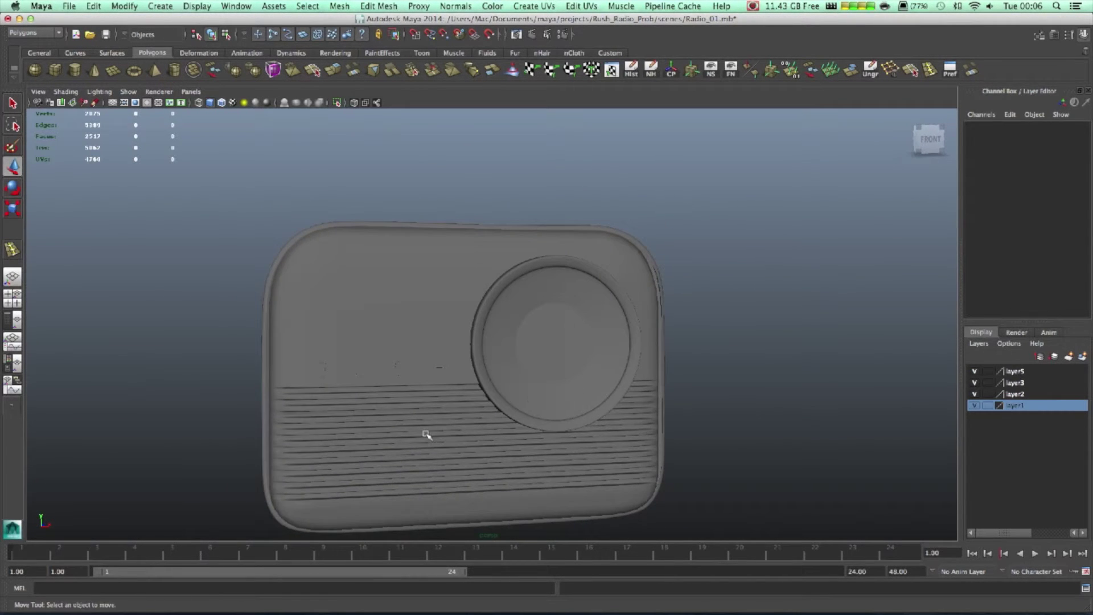
left_click(427, 434)
left_click_drag(690, 463, 700, 422, "alt")
left_click(852, 410)
scroll(701, 422, "down", 5)
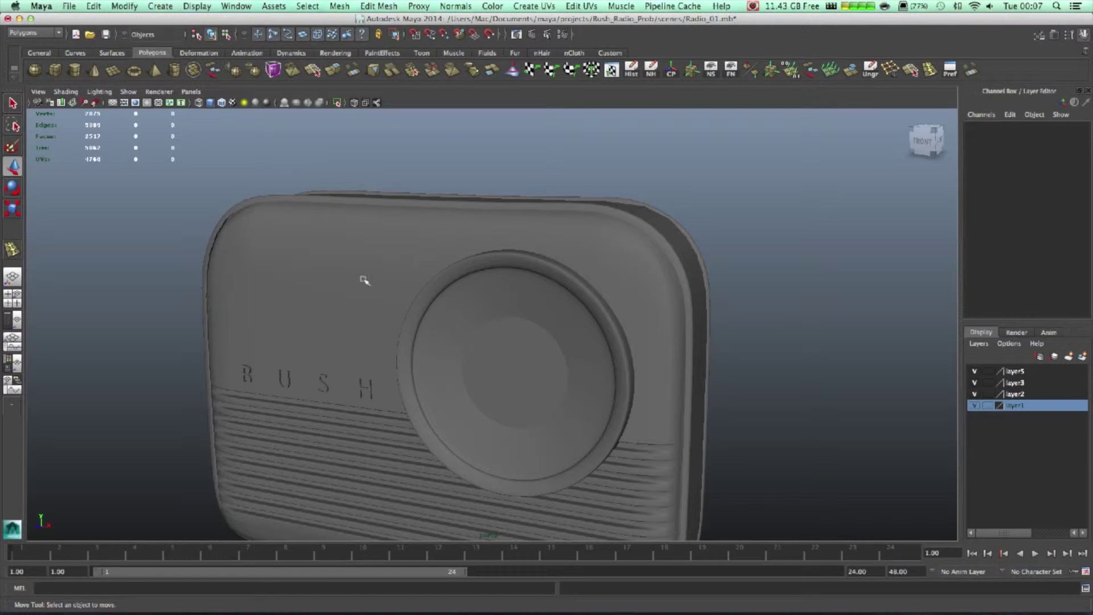
Create a polygon cylinder at the origin and set its Rotate X to 90
left_click(433, 343)
scroll(541, 391, "down", 3)
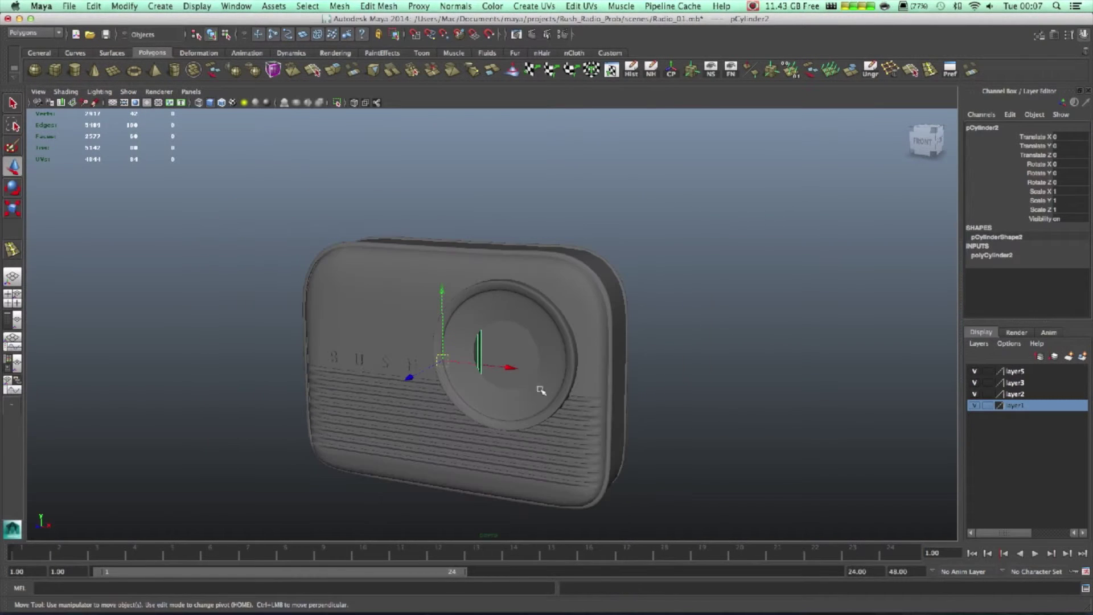
key("e")
left_click_drag(404, 318, 401, 365)
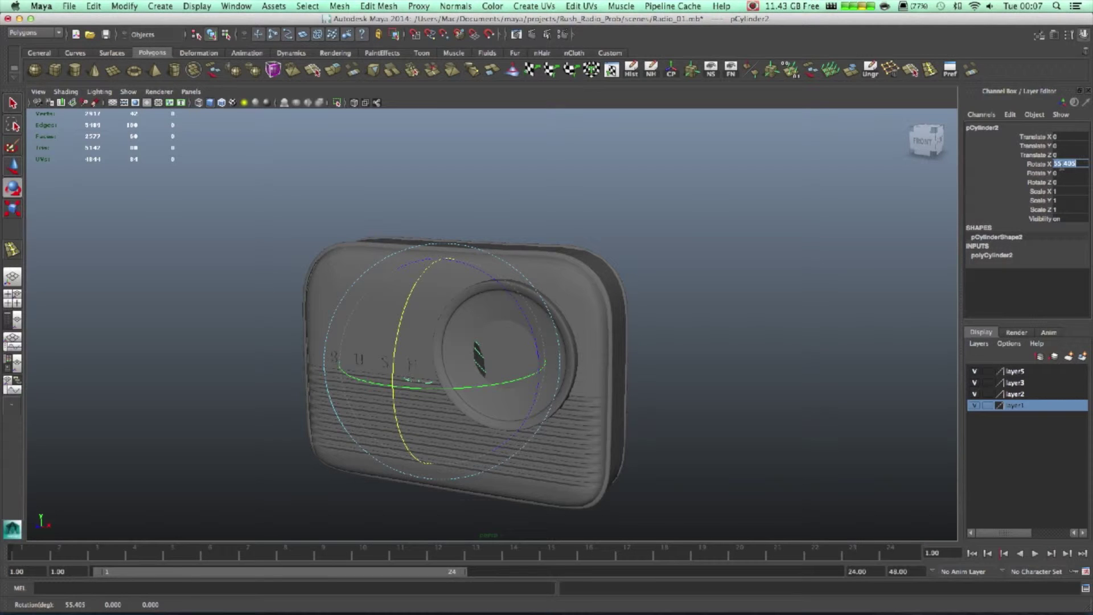
type("w")
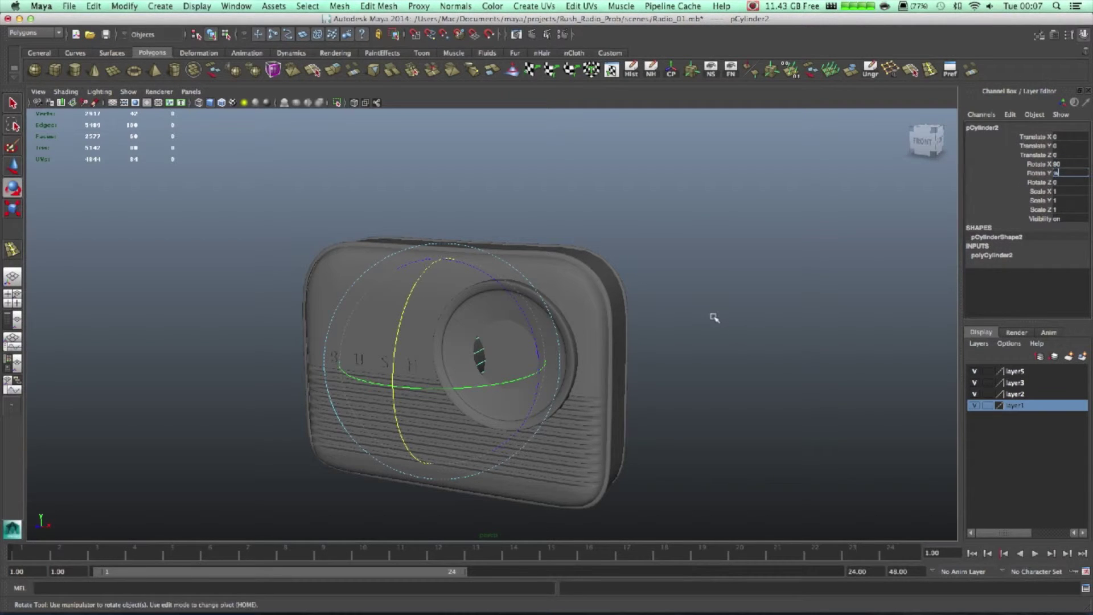
left_click(714, 318)
Move the cylinder out in front of the radio to about 3.231 along Z and delete its rear cap faces
left_click(479, 356)
key("w")
left_click_drag(411, 380, 329, 378)
right_click_drag(336, 340, 337, 367)
left_click_drag(356, 301, 436, 433)
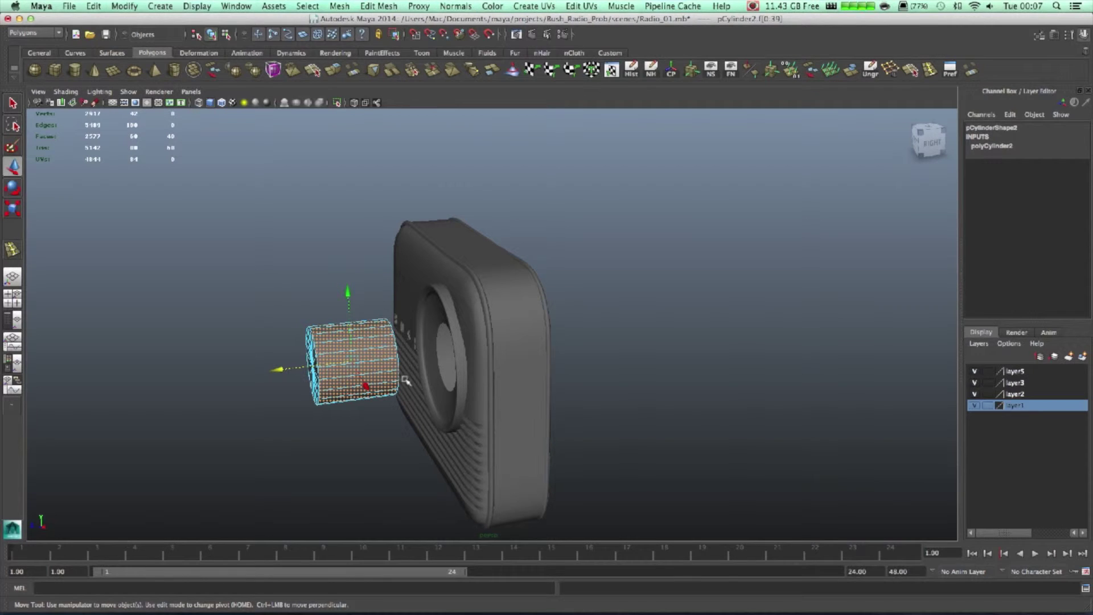
left_click(321, 426)
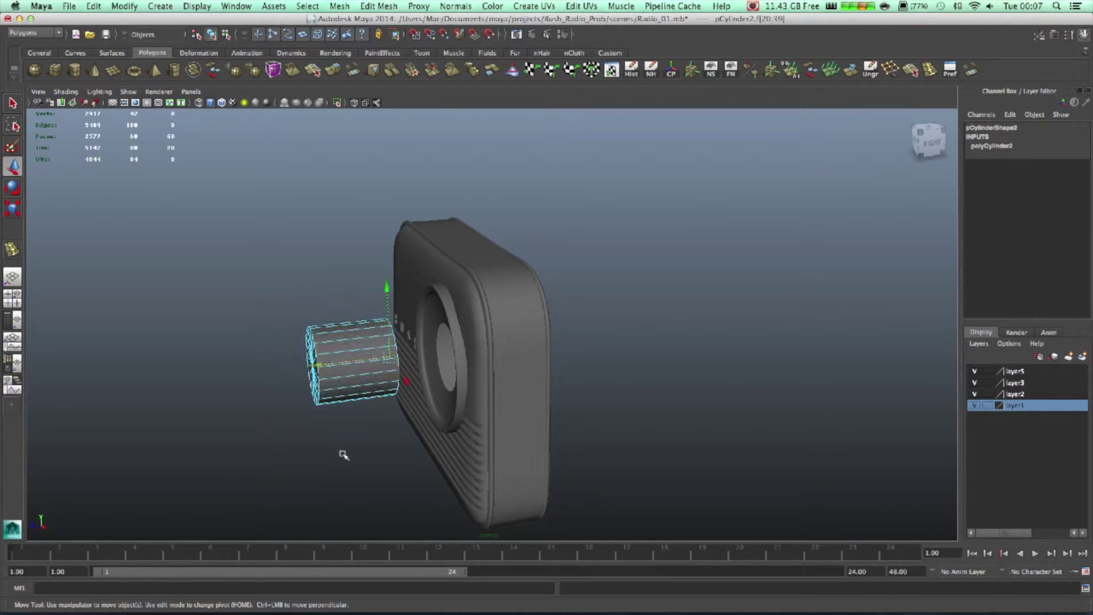
Pull the cylinder's rear ring of vertices forward along Z to shorten the cylinder
right_click_drag(346, 354, 345, 328)
left_click_drag(363, 279, 453, 496)
right_click_drag(353, 361, 293, 353)
left_click_drag(314, 365, 283, 375)
left_click_drag(335, 452, 359, 391, "alt")
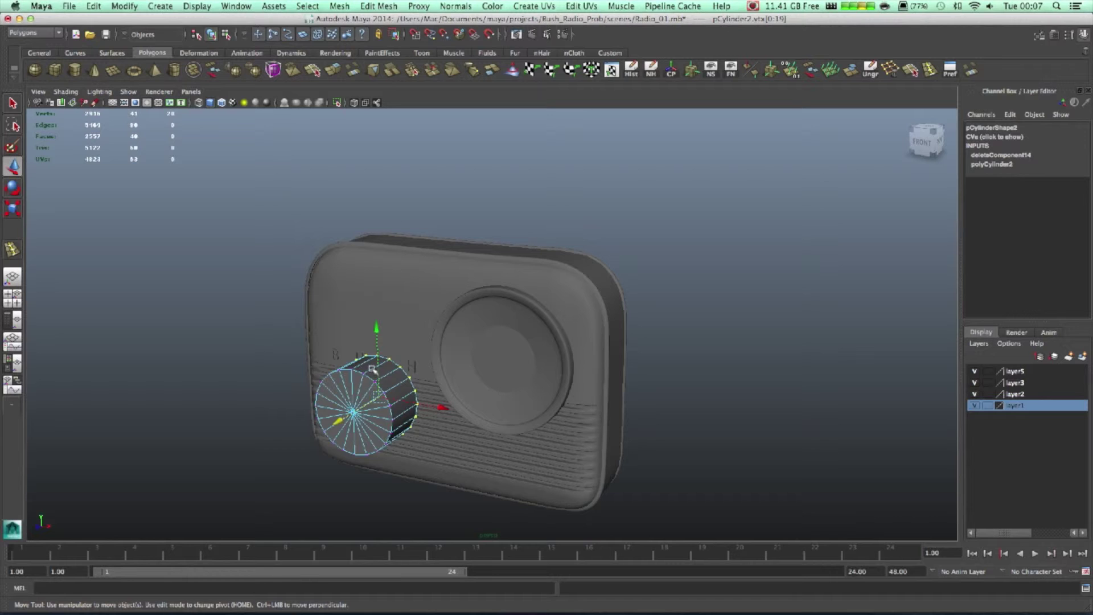
right_click_drag(350, 359, 402, 338)
left_click(477, 414)
Centre the cylinder on the dial at about X 2.312, Y 0.701 and push it back into the dial to about Z 0.88
key("space")
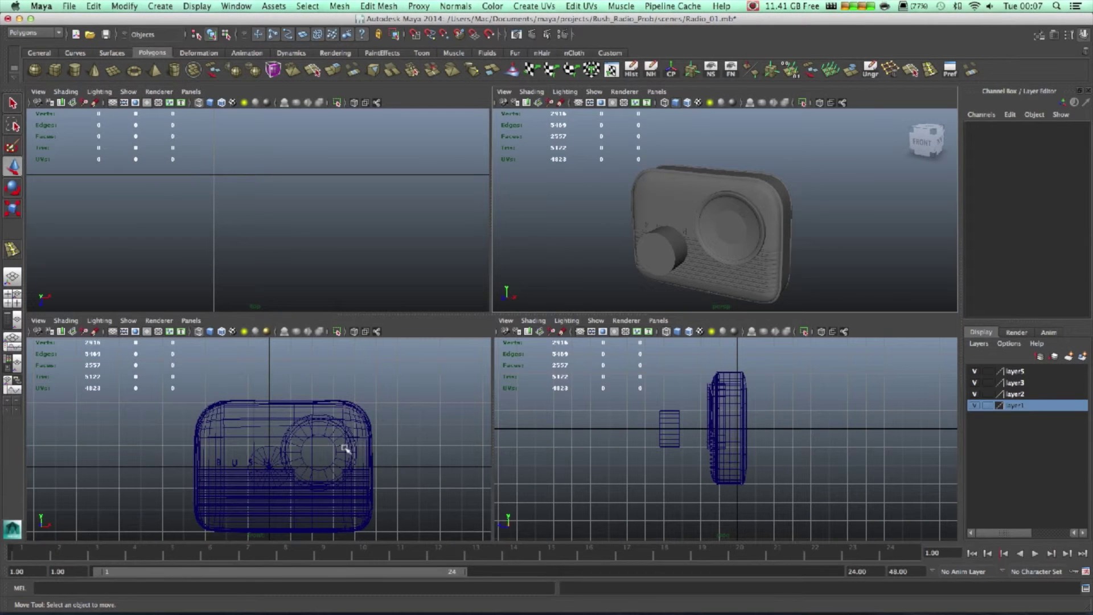
left_click(649, 256)
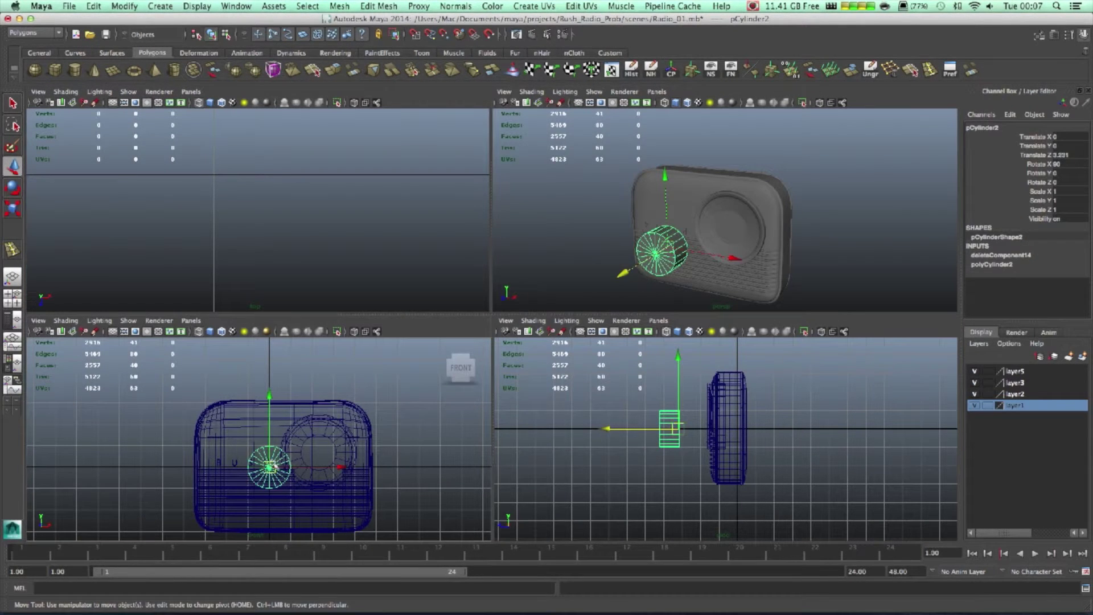
left_click_drag(268, 464, 331, 456)
key("f")
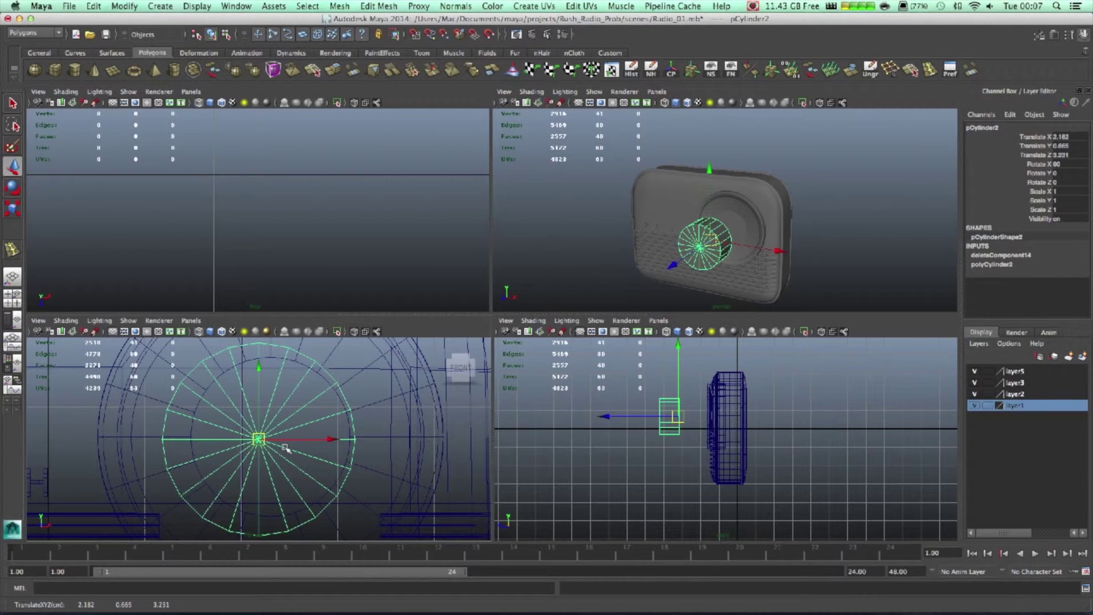
left_click_drag(265, 440, 274, 437)
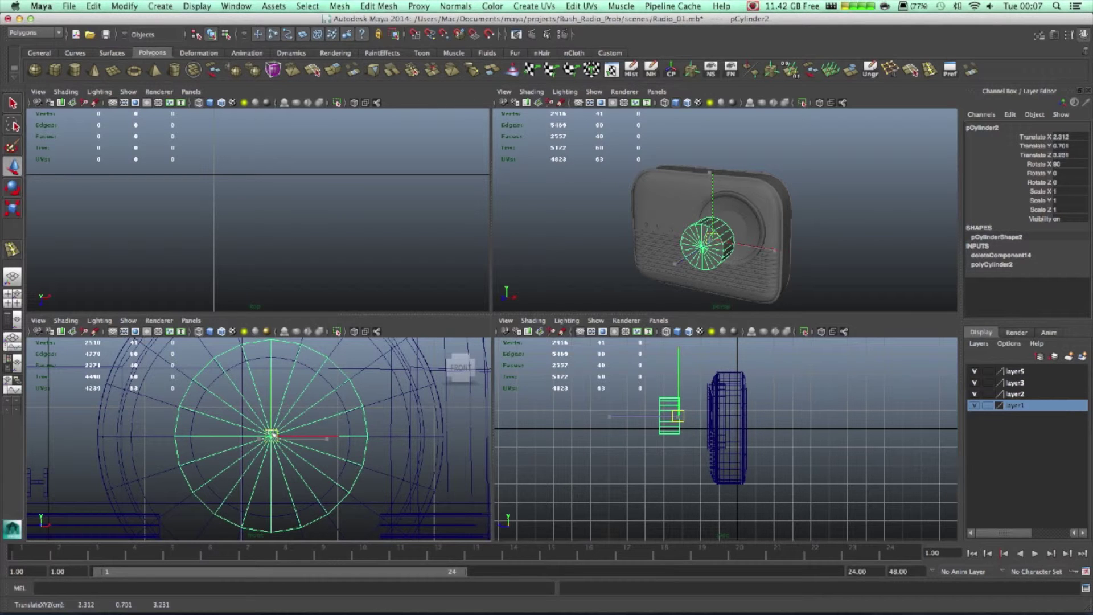
left_click_drag(686, 263, 713, 246)
key("space")
scroll(542, 345, "up", 8)
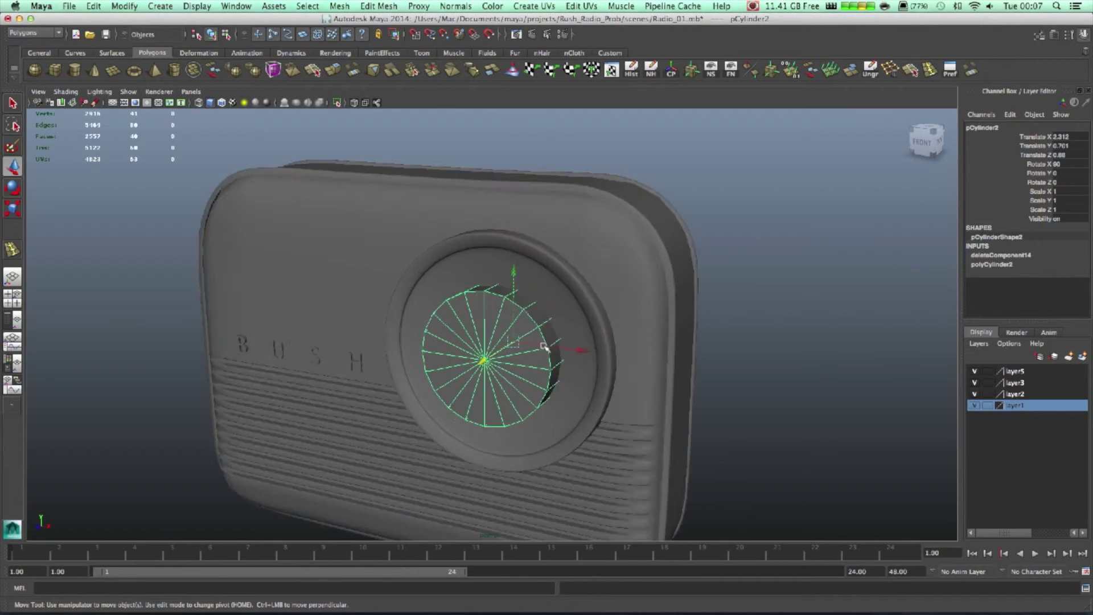
Flatten the cylinder to a Scale Y of about 0.517 and preview it smoothed
left_click_drag(563, 343, 536, 330, "alt")
key("e")
key("r")
mouse_move(463, 335)
left_mouse_down()
mouse_move(500, 322)
mouse_move(476, 332)
left_mouse_up()
key("w")
key("3")
left_click_drag(522, 385, 535, 385, "alt")
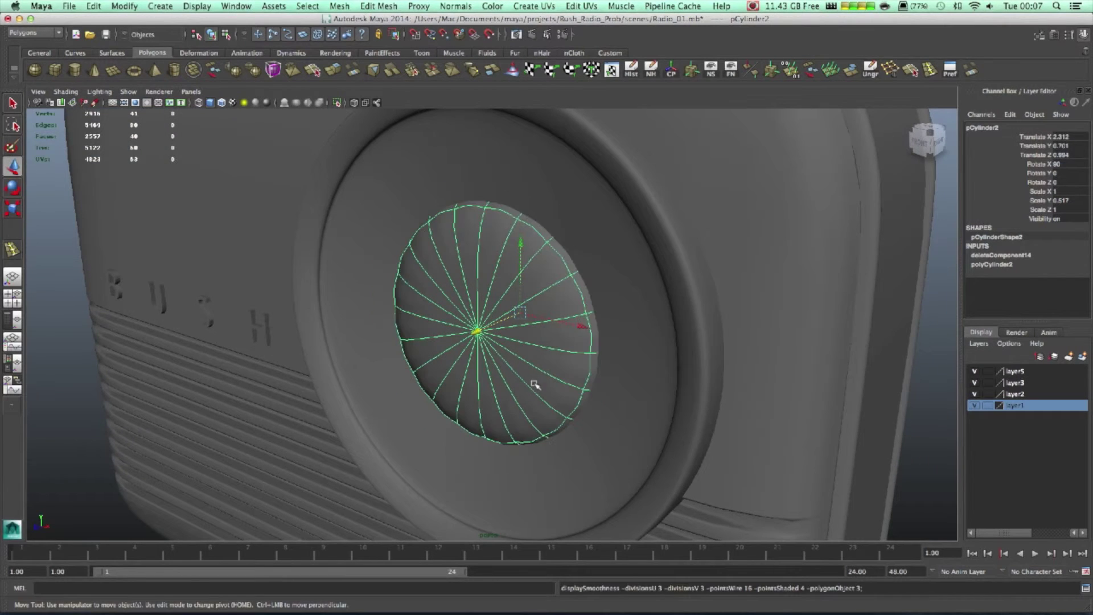
Bring the cylinder forward along Z to about 1.211, comparing its smoothed and unsmoothed display
left_click_drag(545, 336, 447, 337, "alt")
key("1")
key("3")
left_click_drag(592, 367, 517, 327, "alt")
key("1")
key("3")
key("1")
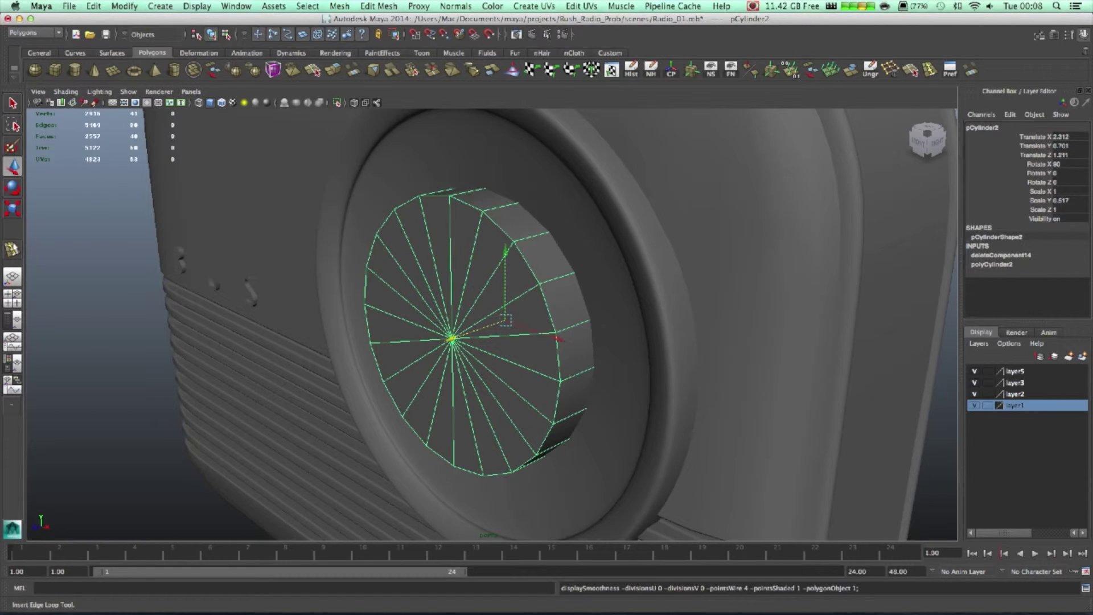
Insert an edge loop around the cylinder's side near its front edge and slide the loop back along Z
left_click(12, 249)
left_click_drag(524, 240, 537, 240)
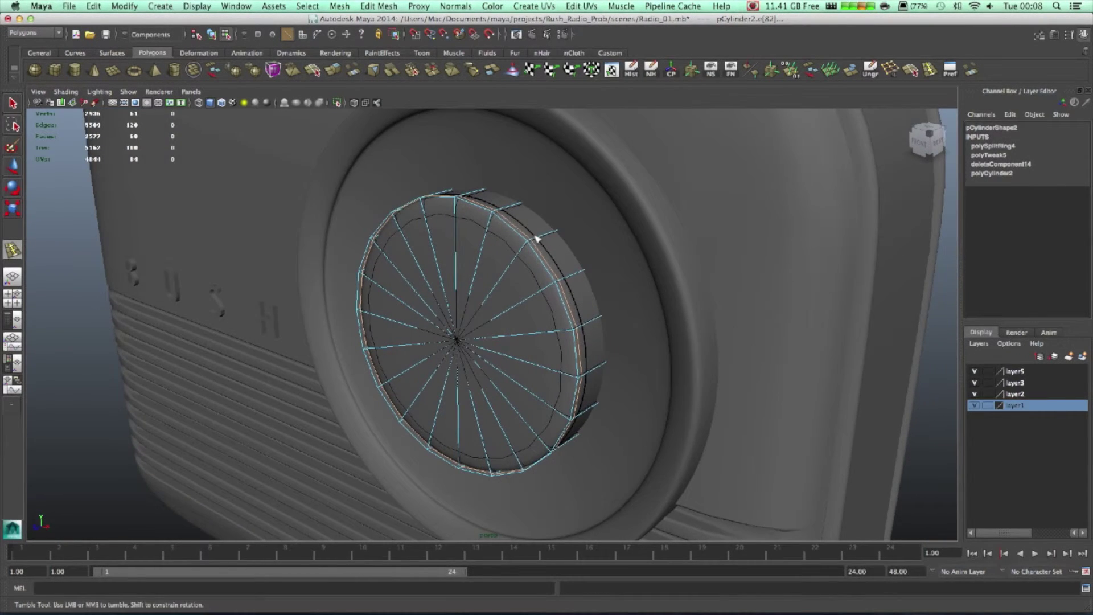
key("w")
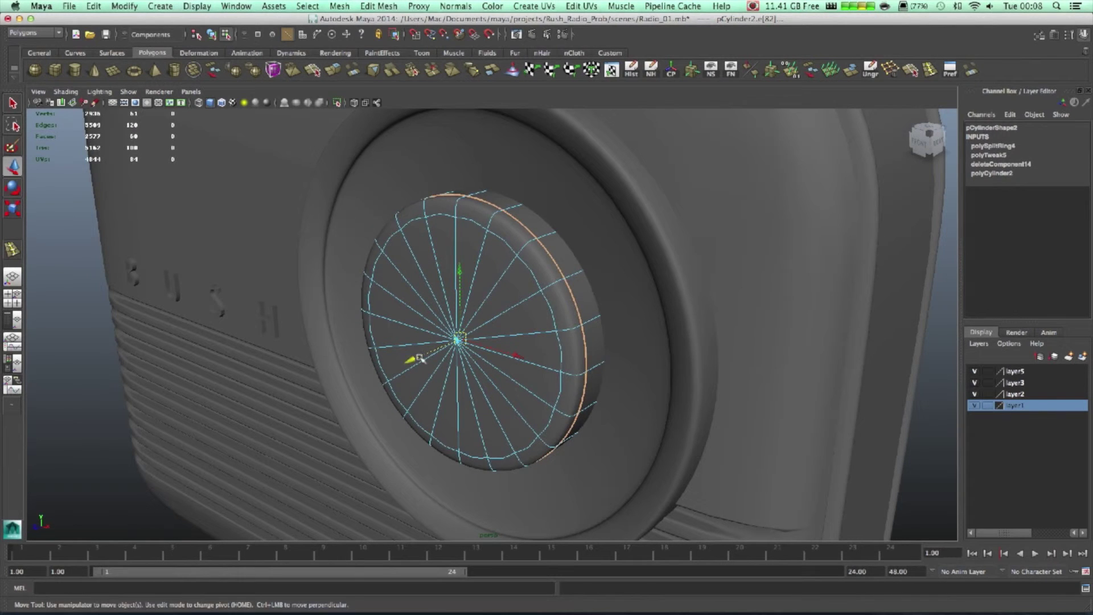
left_click_drag(420, 357, 434, 349)
left_click(525, 319)
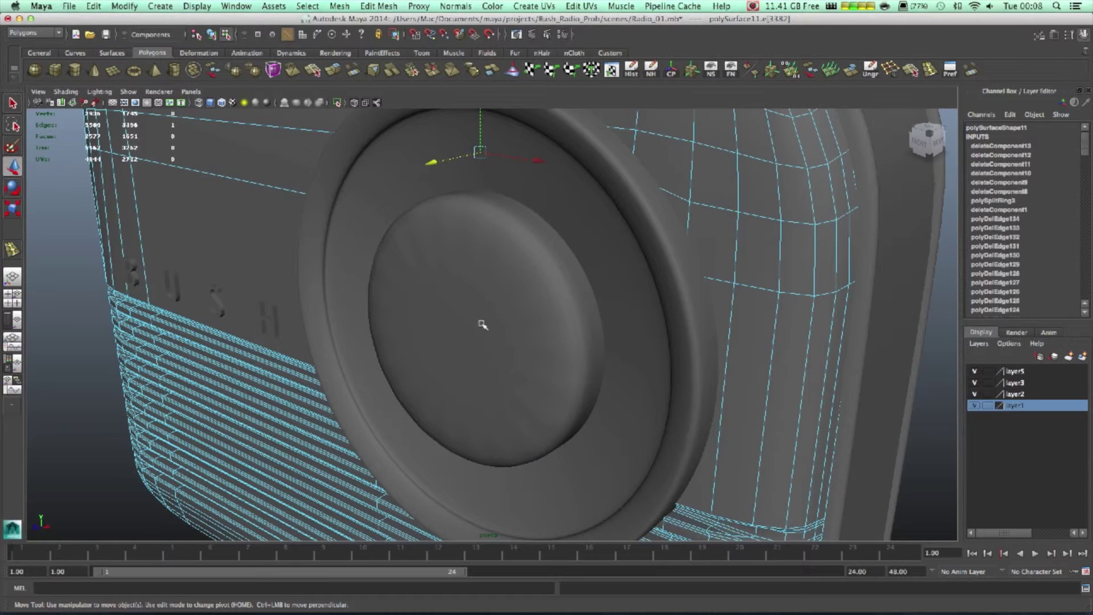
left_click(510, 326)
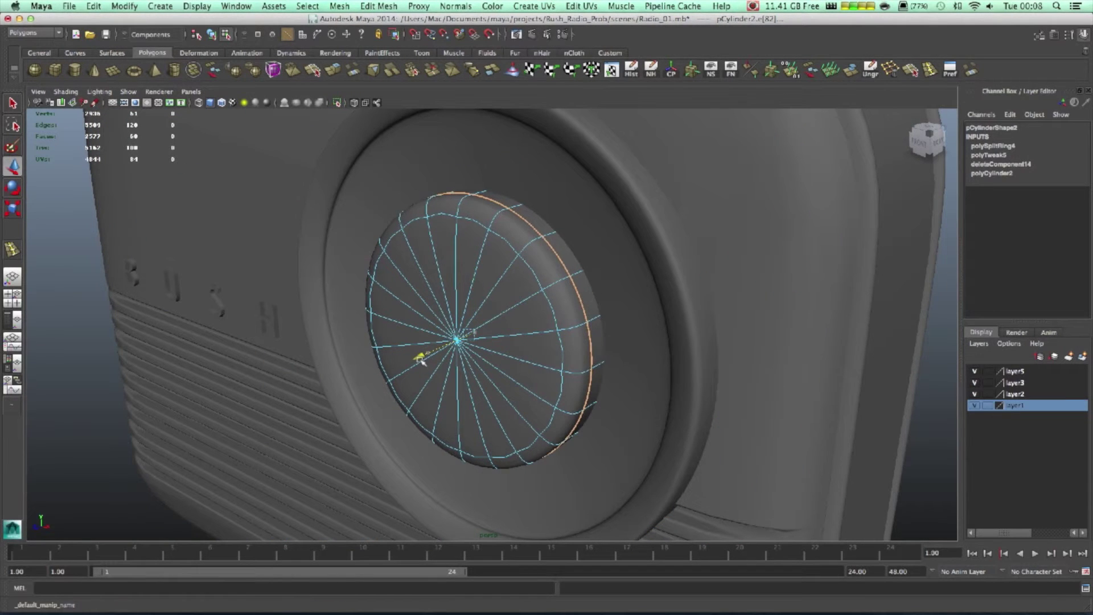
left_click(87, 315)
Scale the cylinder's front edge ring inward across its face, keeping its depth, to dome the smoothed knob
left_click_drag(596, 339, 545, 348, "alt")
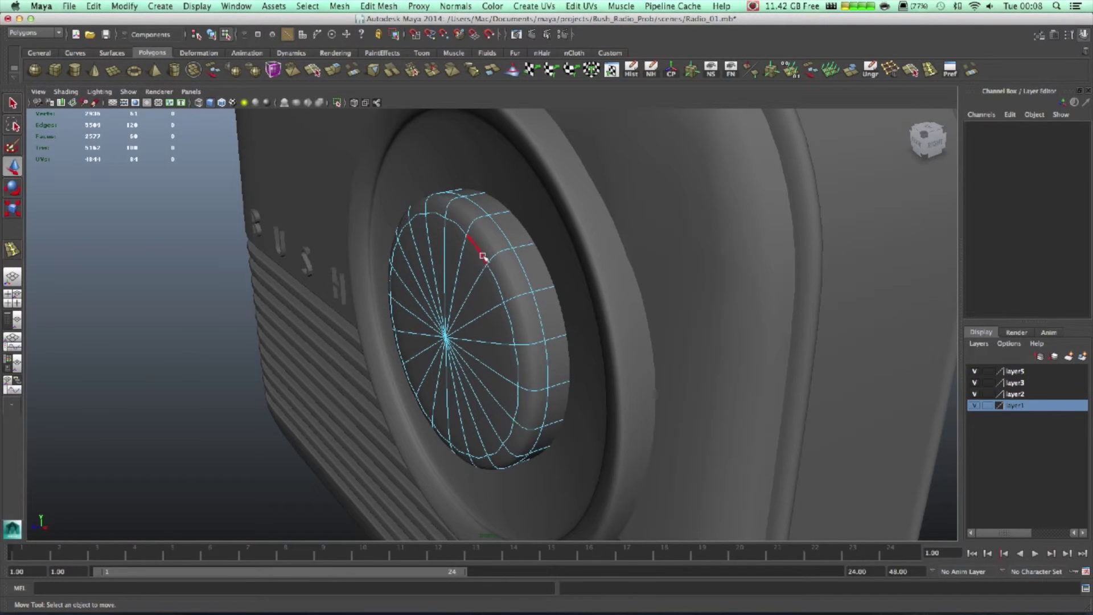
double_click(482, 257)
key("e")
key("r")
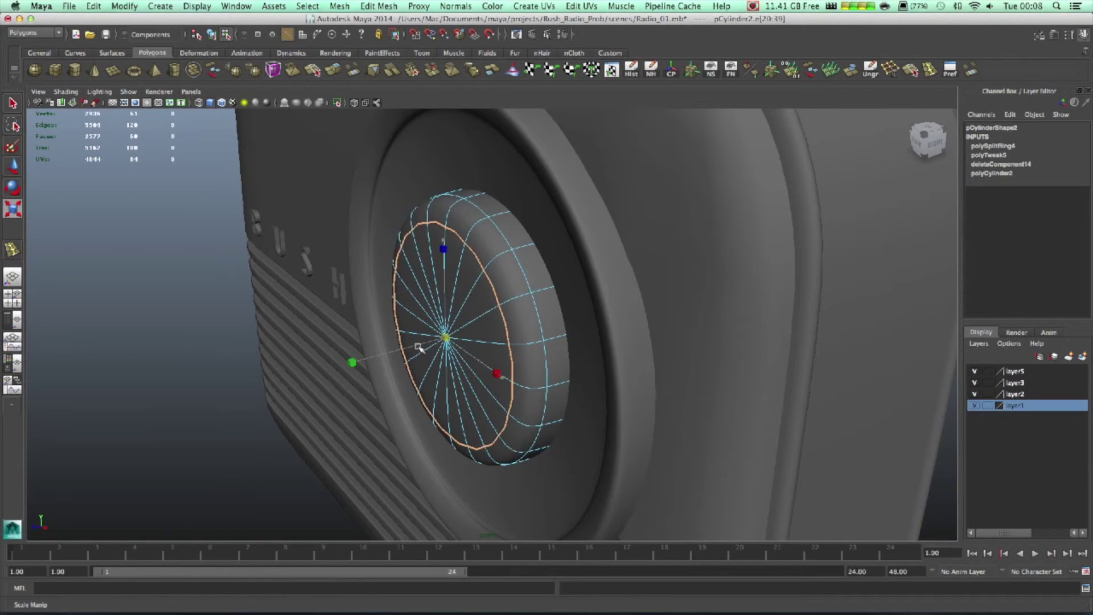
left_click_drag(419, 347, 361, 382, "ctrl")
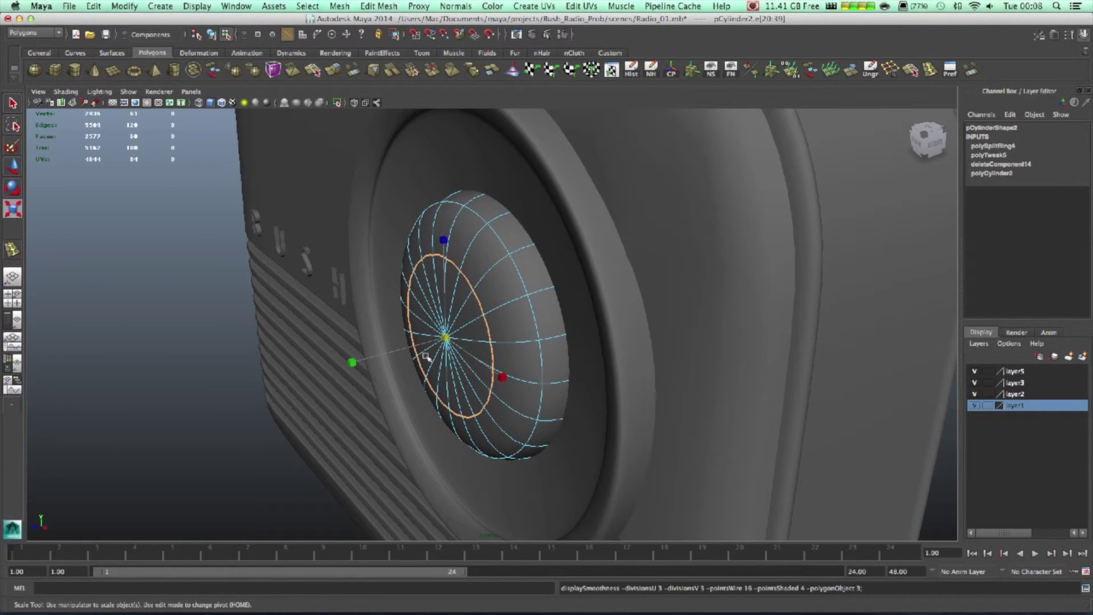
left_click(185, 264)
left_click_drag(441, 314, 490, 274, "alt")
right_click_drag(490, 274, 518, 263)
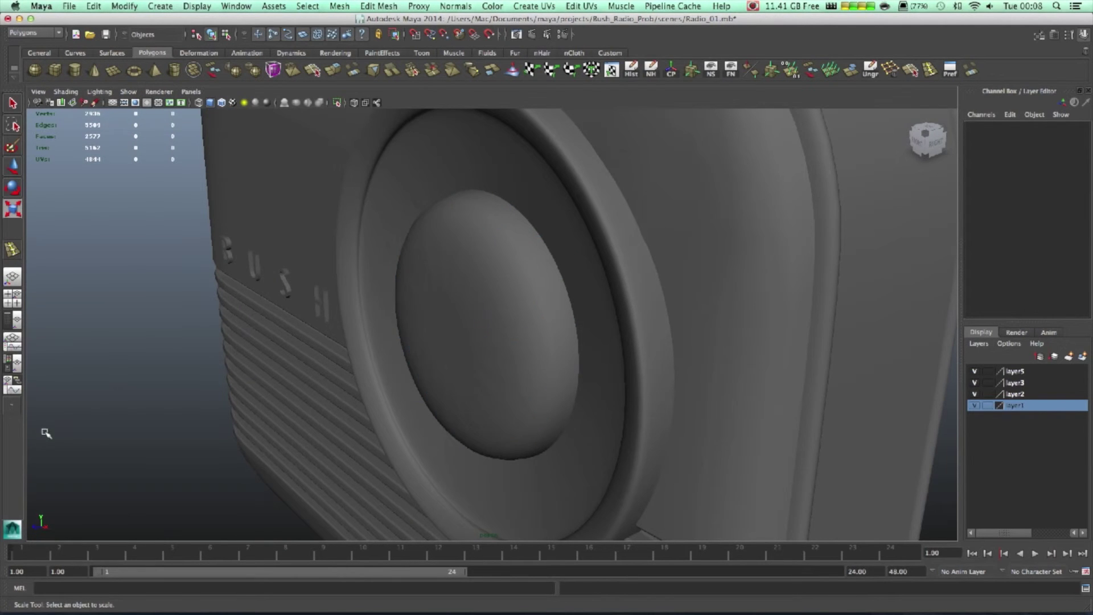
left_click_drag(46, 433, 91, 438, "alt")
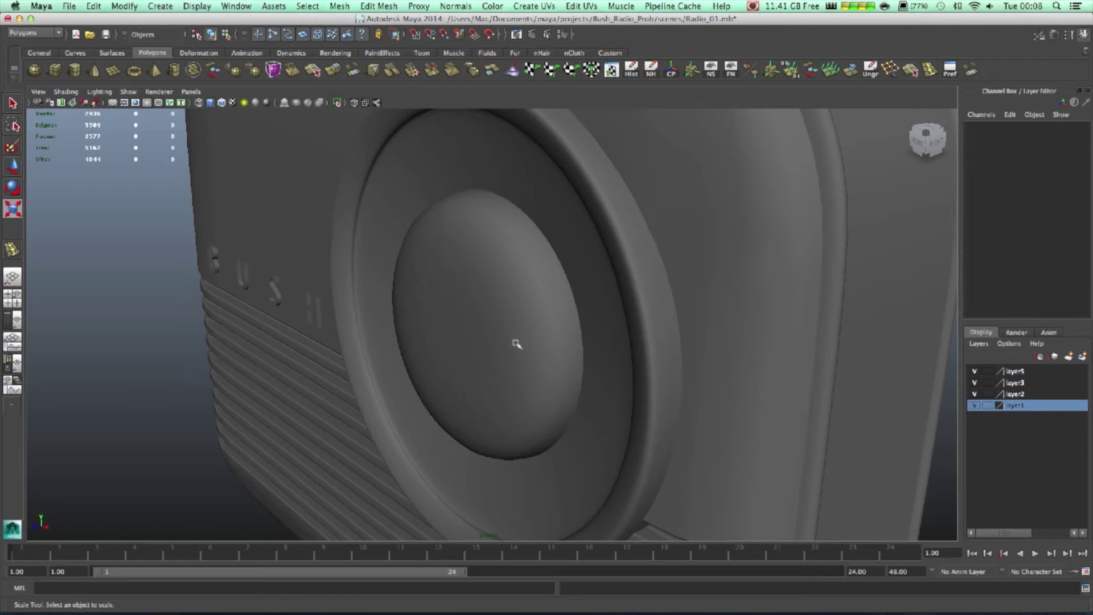
Scale the knob's front edge ring further inward to round the dome more, and keep the smoothed display
left_click(496, 340)
key("f")
right_click_drag(498, 265, 484, 282)
double_click(485, 284)
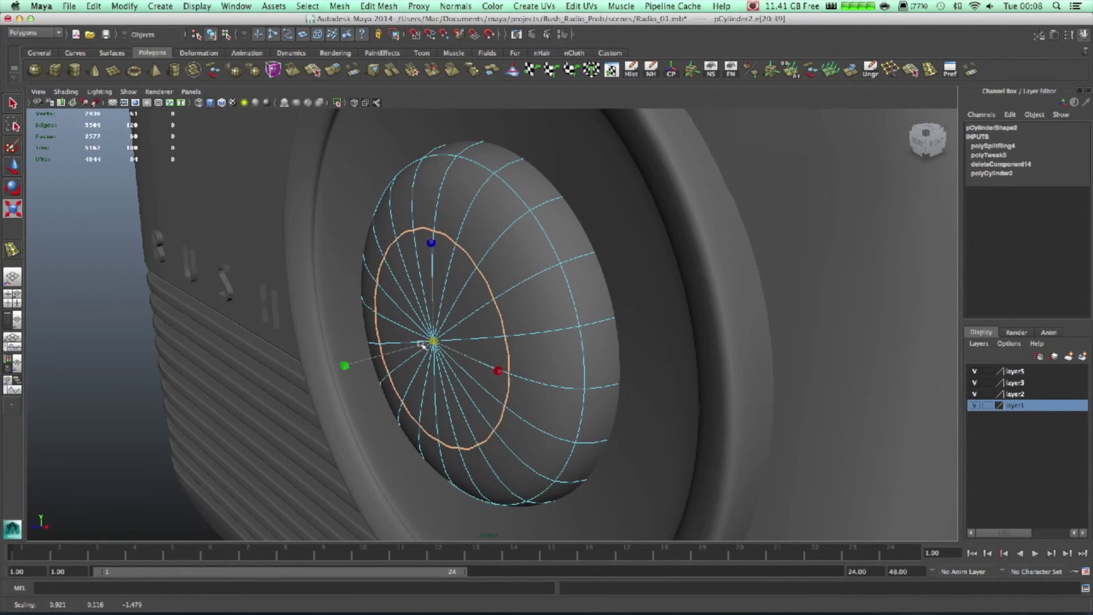
left_click_drag(411, 347, 396, 354)
key("1")
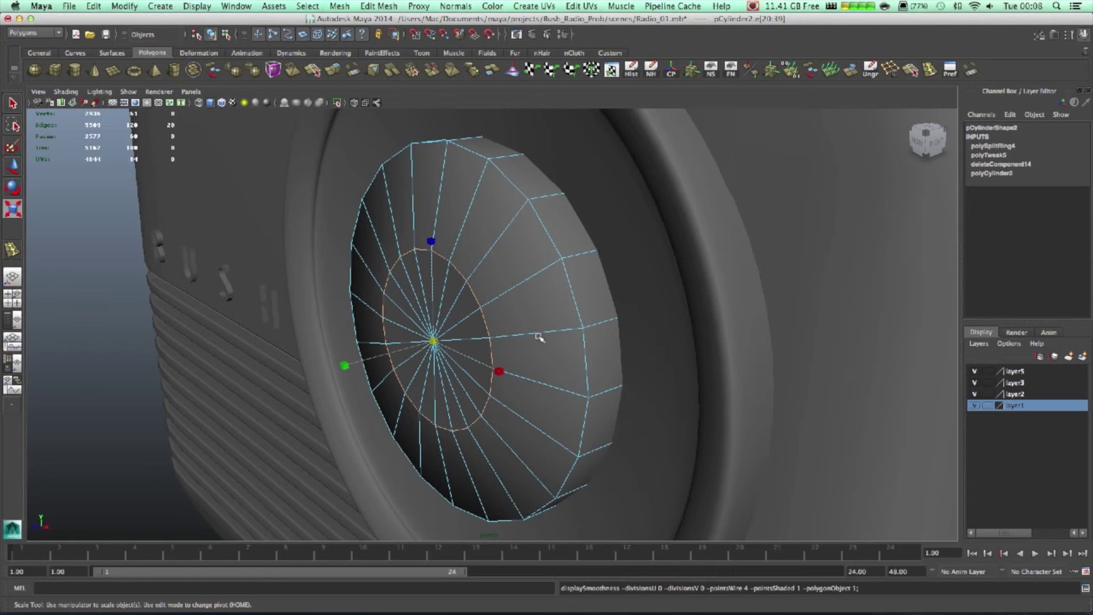
key("3")
right_click_drag(514, 286, 567, 253)
scroll(189, 361, "down", 5)
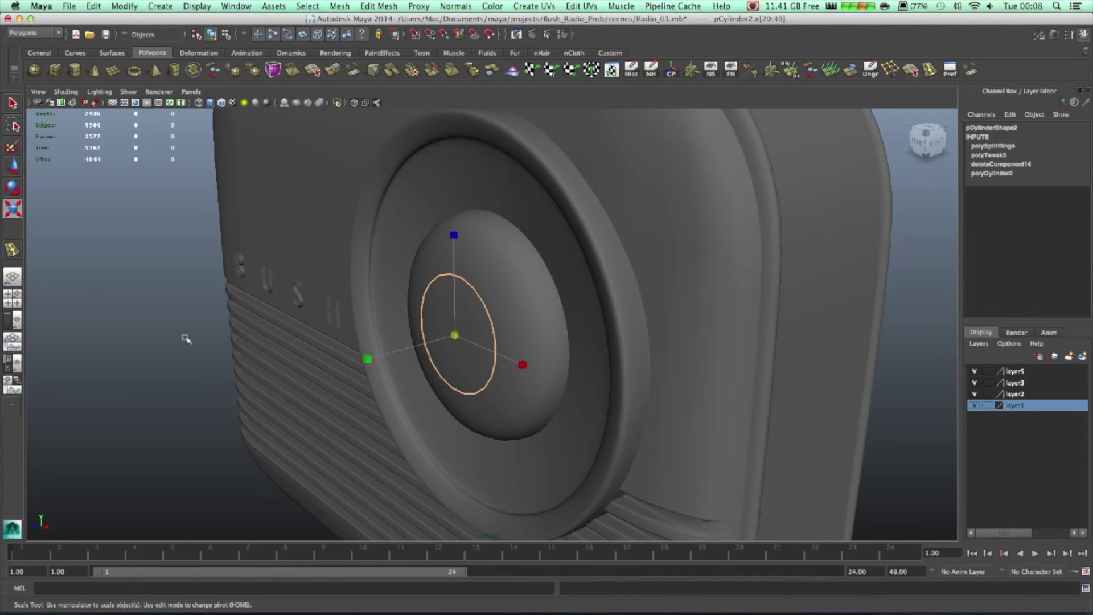
left_click(162, 245)
Scale the whole domed knob up uniformly by about 1.102 to fill more of the dial's centre
left_click_drag(234, 352, 305, 349, "alt")
key("r")
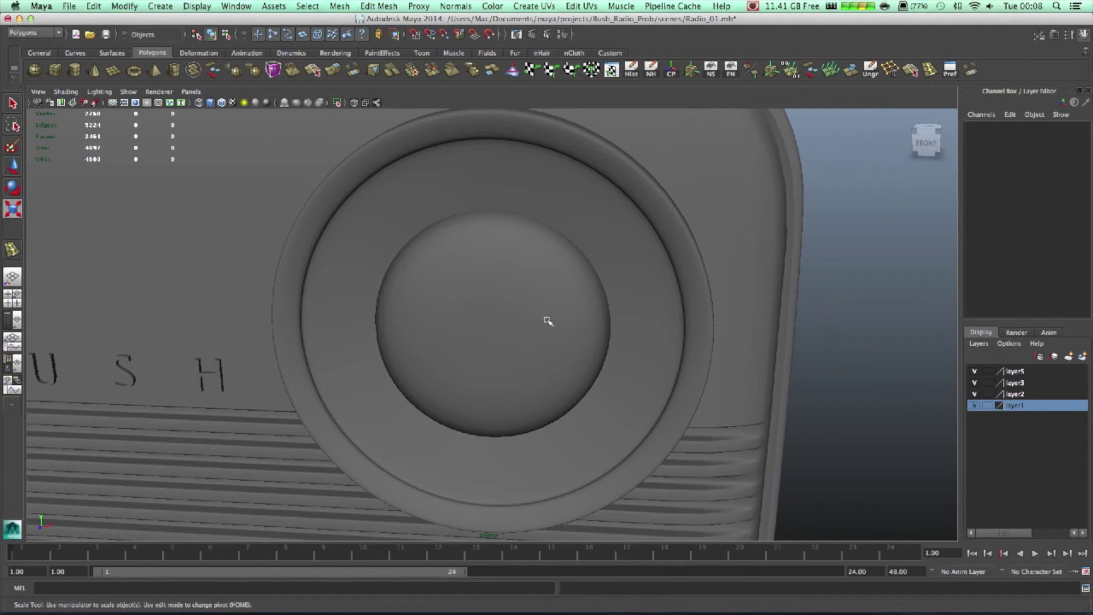
left_click(548, 321)
scroll(593, 342, "down", 2)
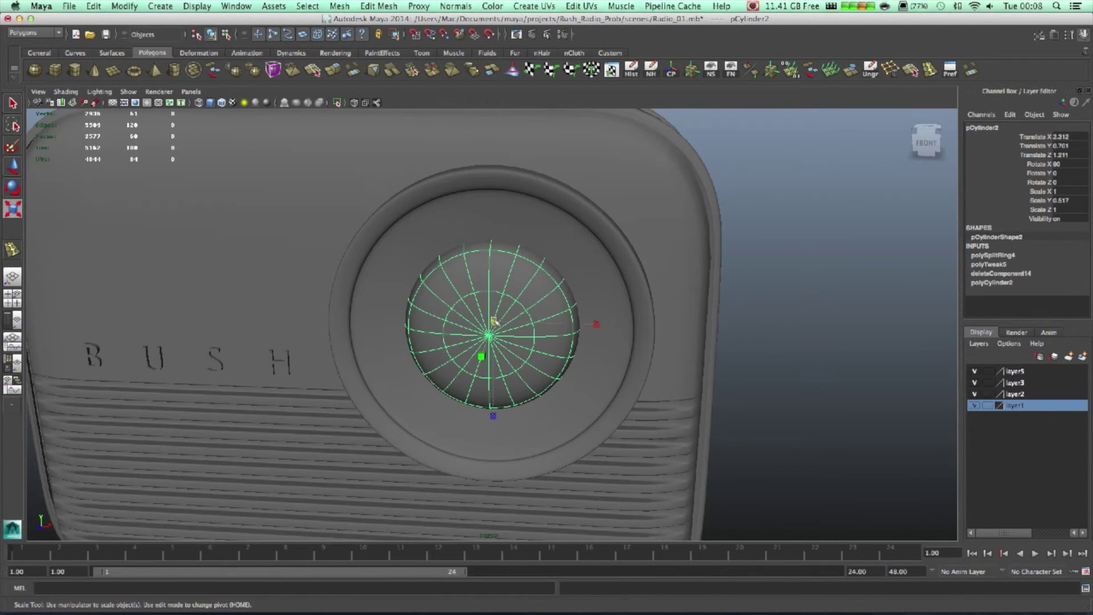
left_click_drag(494, 321, 504, 322)
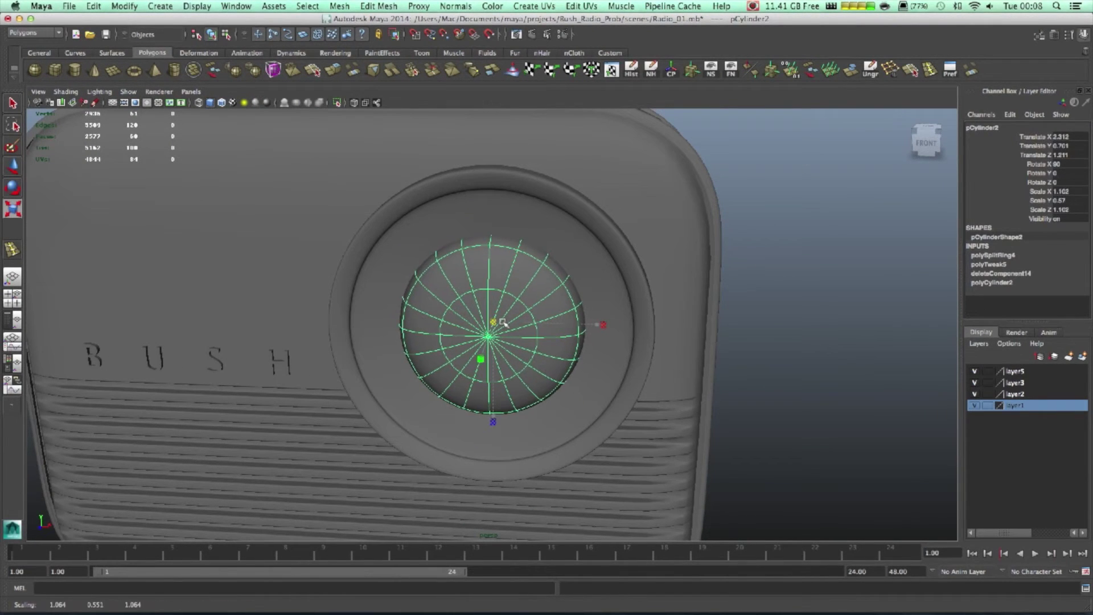
left_click(772, 320)
scroll(735, 327, "down", 3)
left_click_drag(690, 334, 629, 342, "alt")
scroll(630, 342, "up", 5)
scroll(514, 337, "up", 3)
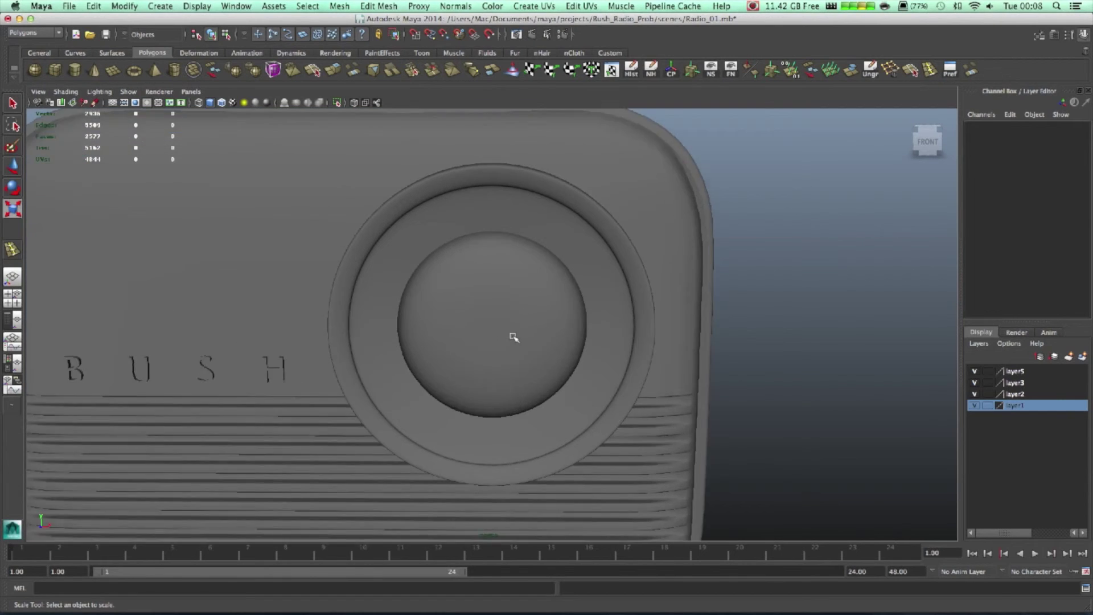
Extrude the circle of front faces at the domed knob's centre slightly forward to form a raised button
scroll(513, 336, "up", 3)
left_click(504, 315)
left_click_drag(575, 320, 553, 320, "alt")
scroll(550, 321, "up", 3)
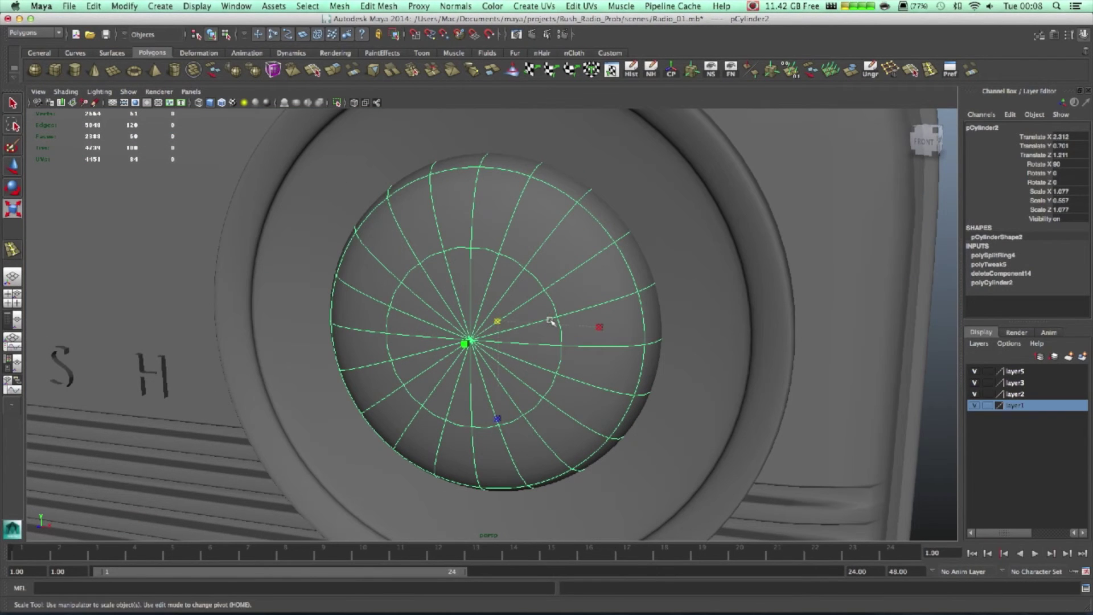
right_click_drag(518, 299, 519, 325)
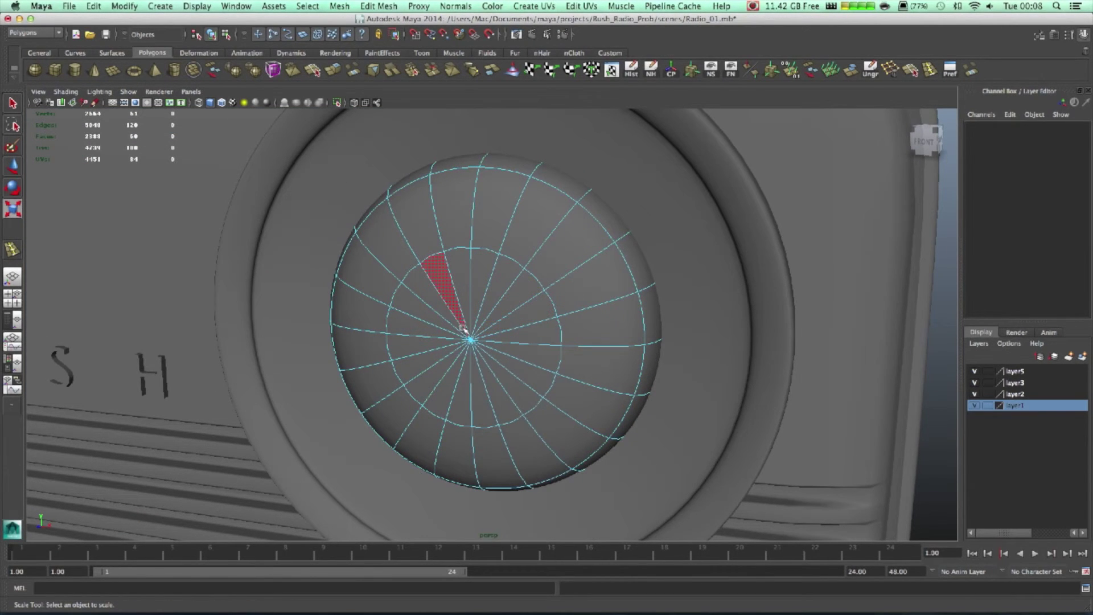
double_click(489, 357)
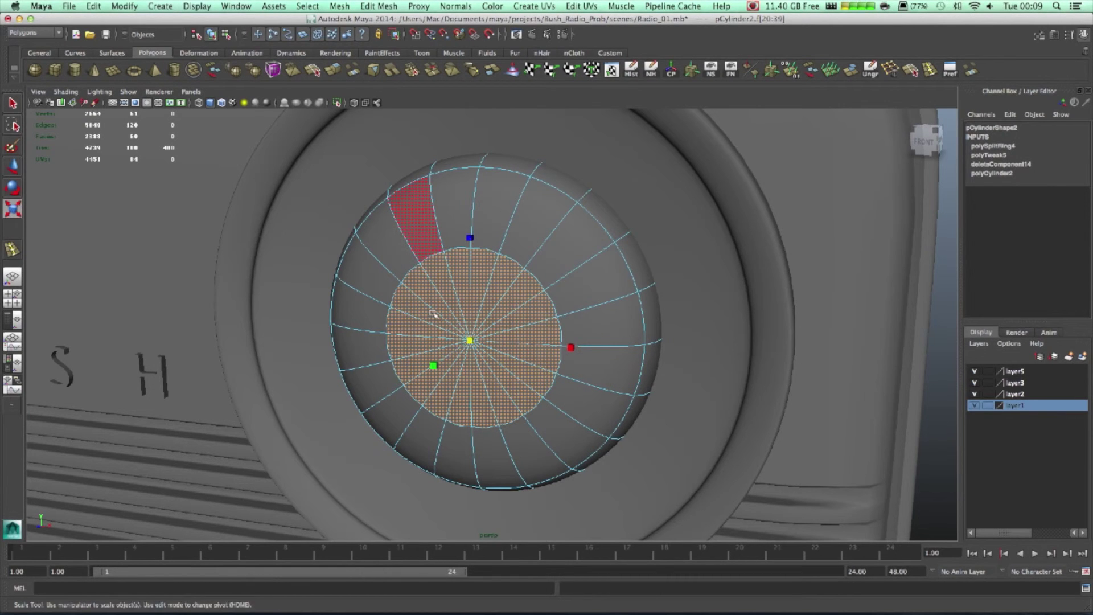
key("ctrl+e")
left_click_drag(434, 313, 414, 345, "alt")
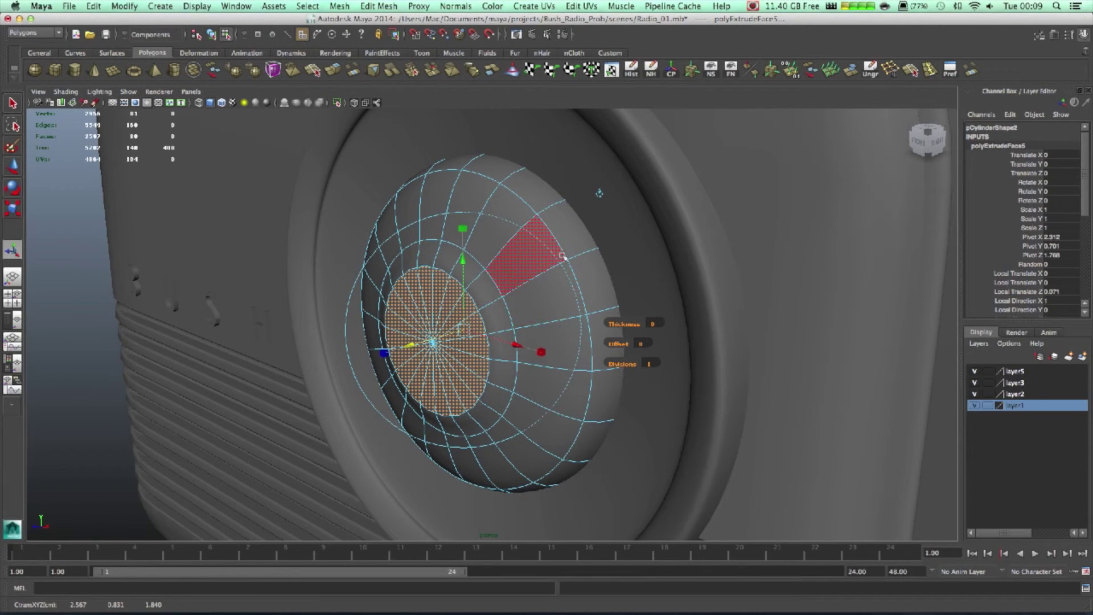
right_click_drag(537, 259, 571, 231)
left_click_drag(527, 342, 501, 345, "alt")
left_click(519, 282)
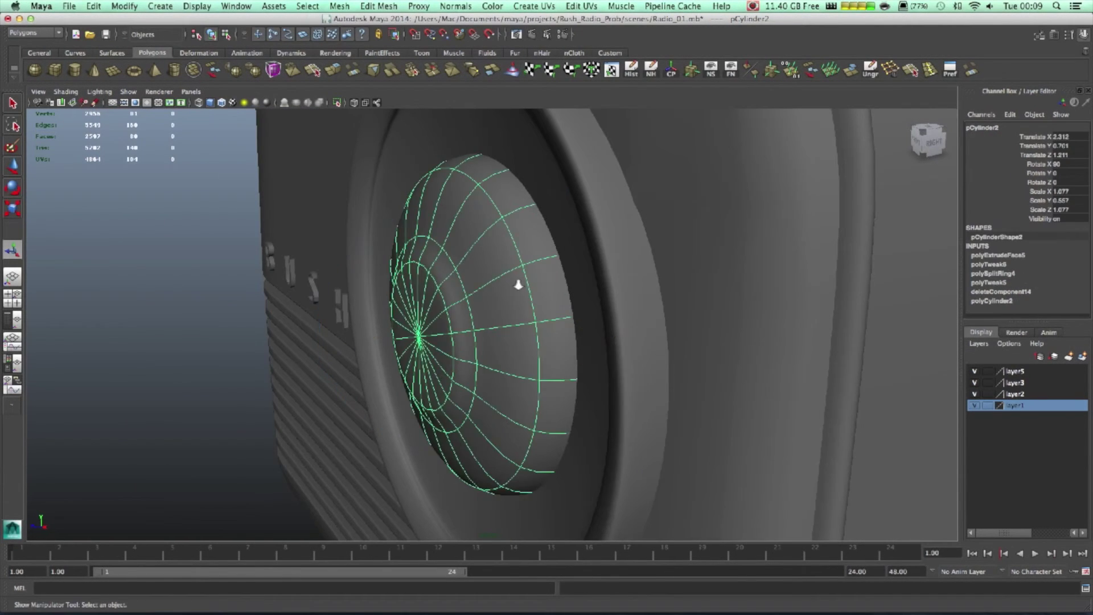
Insert an edge loop around the side of the knob's extruded centre and return the mesh to smoothed display
key("f")
key("1")
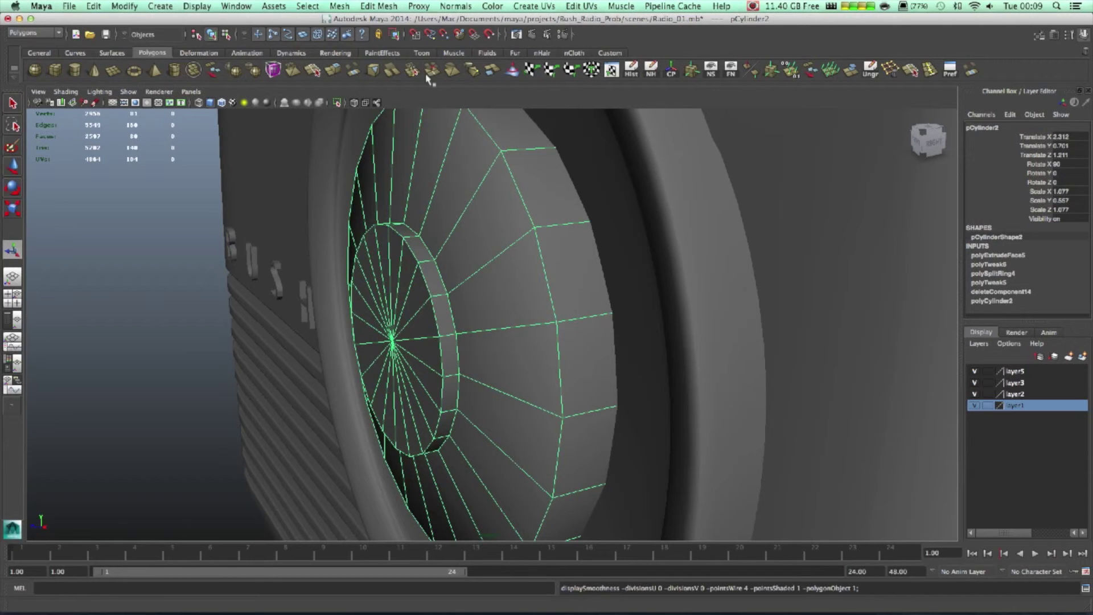
left_click(389, 6)
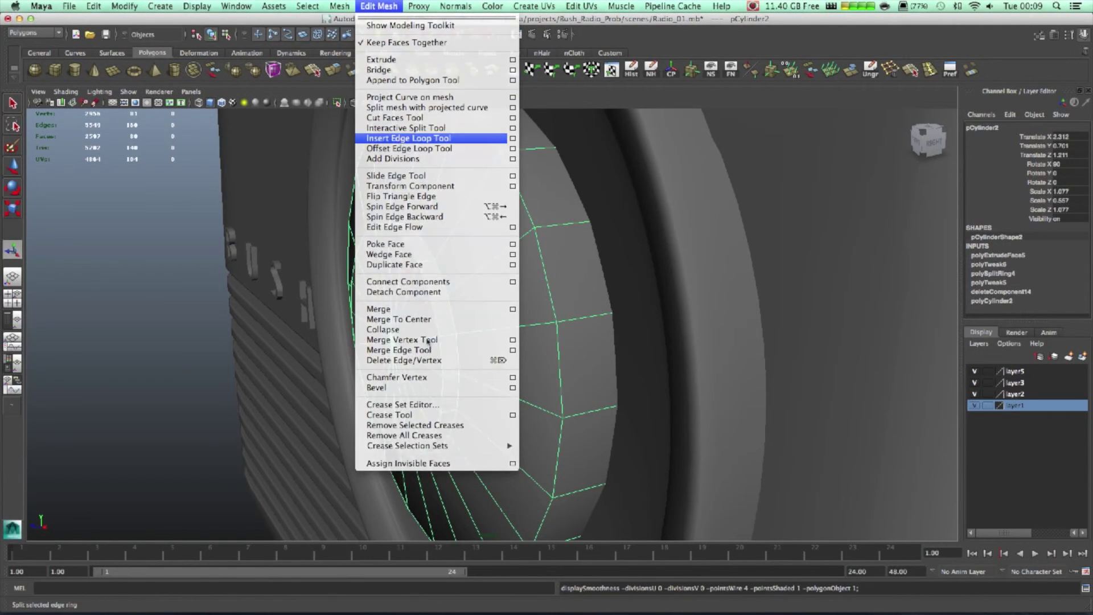
left_click(399, 138)
left_click(444, 296)
key("3")
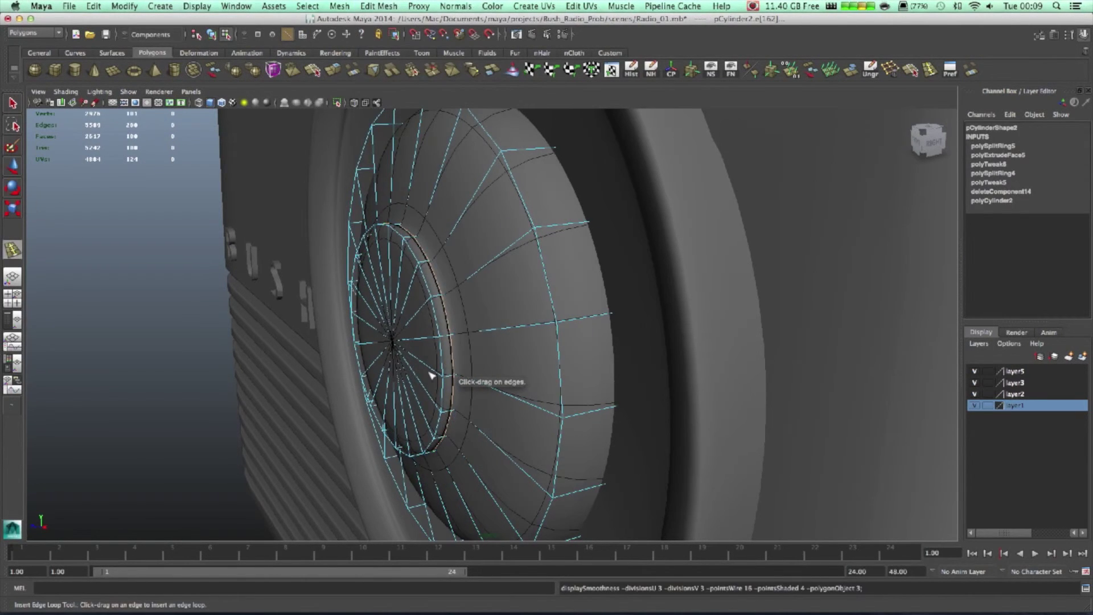
right_click_drag(508, 262, 548, 251)
Scale the front cap faces of the knob's raised centre uniformly inward to make the button smaller
scroll(554, 258, "down", 3)
left_click_drag(553, 320, 595, 313, "alt")
key("w")
right_click_drag(500, 287, 502, 310)
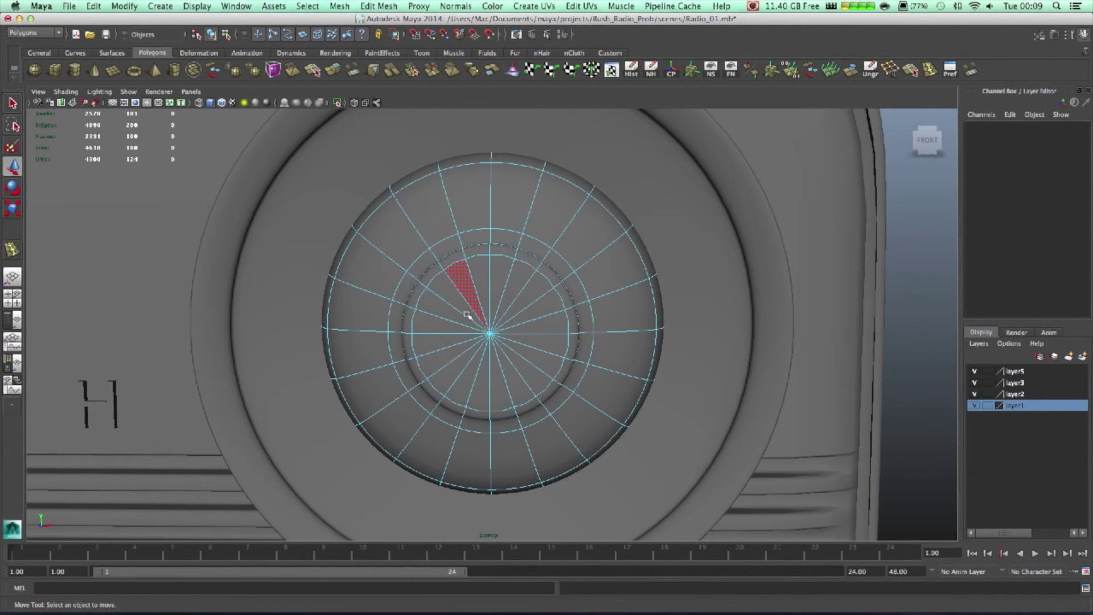
key("e")
left_click_drag(505, 345, 450, 343)
key("r")
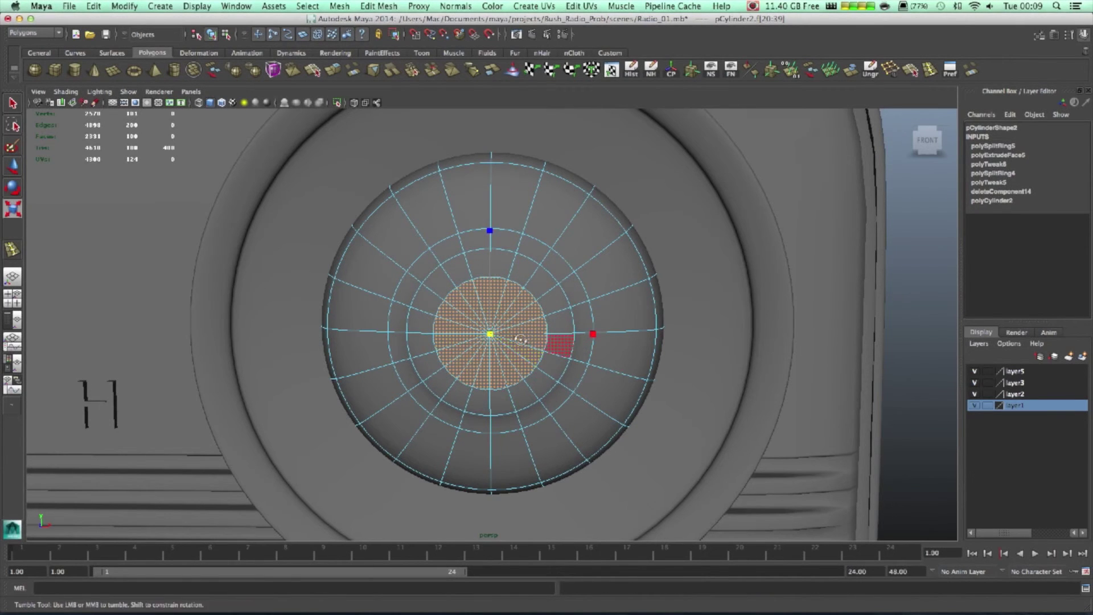
left_click_drag(570, 344, 504, 338, "alt")
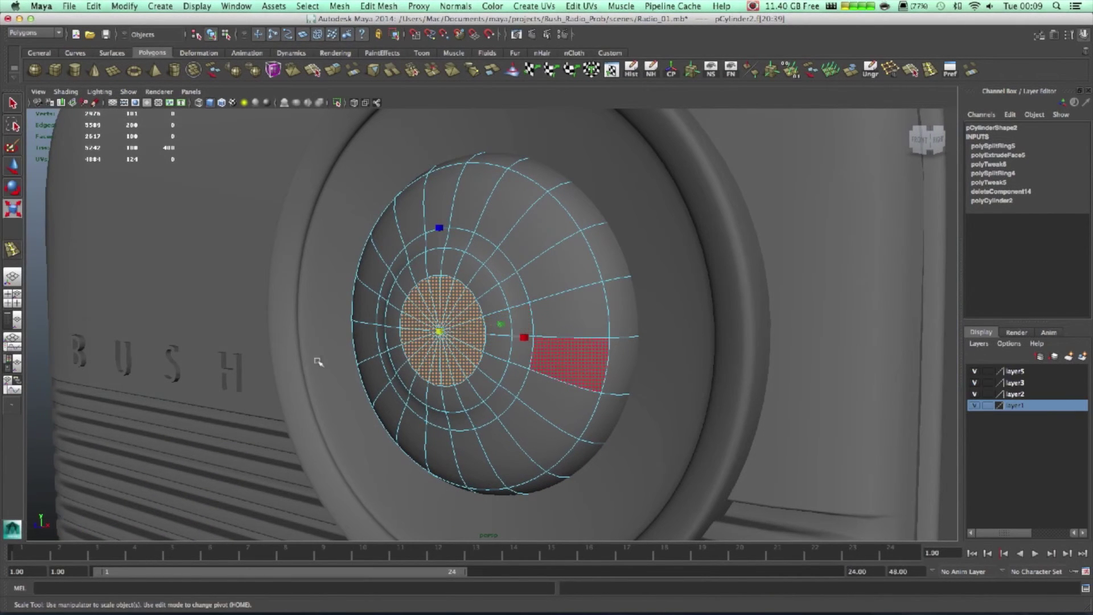
left_click_drag(439, 330, 422, 336)
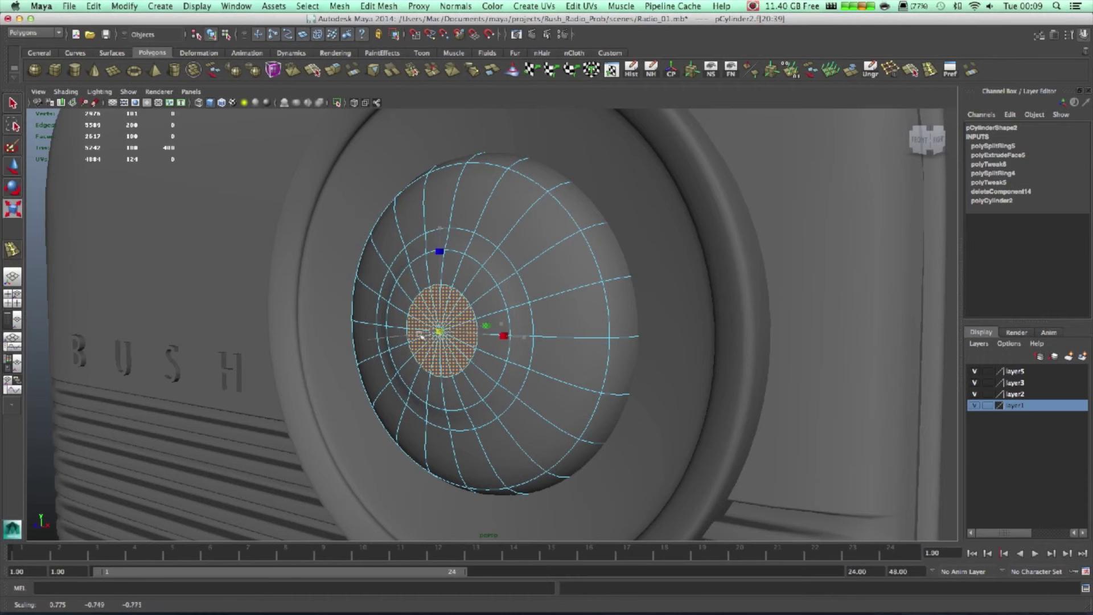
Scale the edge rings around the raised button's base inward toward its front cap, and keep the smoothed display
key("1")
right_click_drag(504, 280, 504, 252)
left_click_drag(484, 299, 481, 302, "alt")
scroll(481, 302, "up", 3)
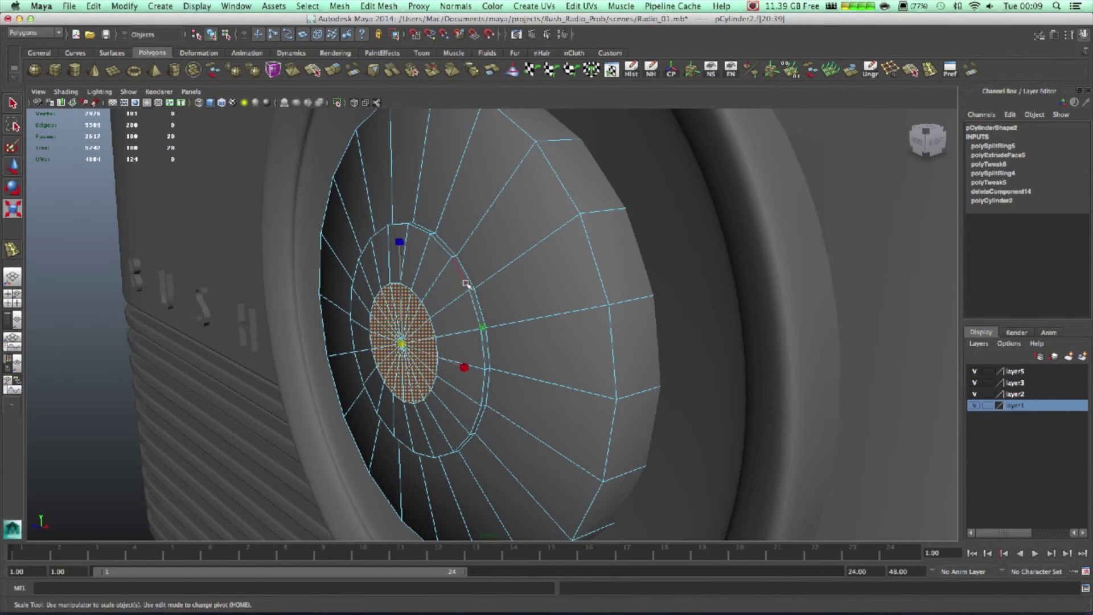
double_click(470, 276)
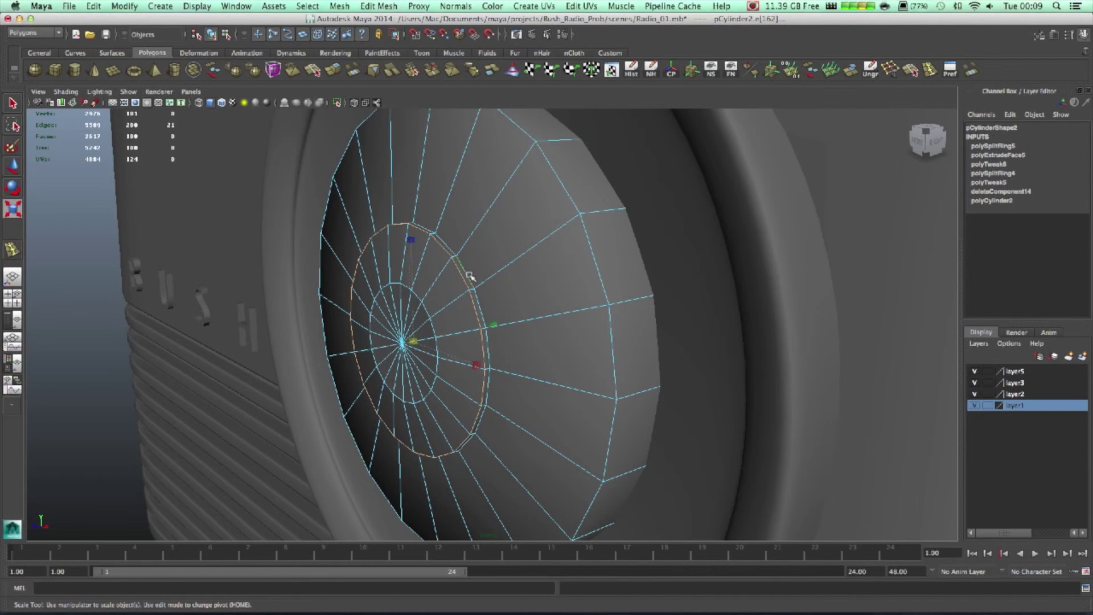
key("ctrl+e")
left_click_drag(414, 341, 339, 358)
key("3")
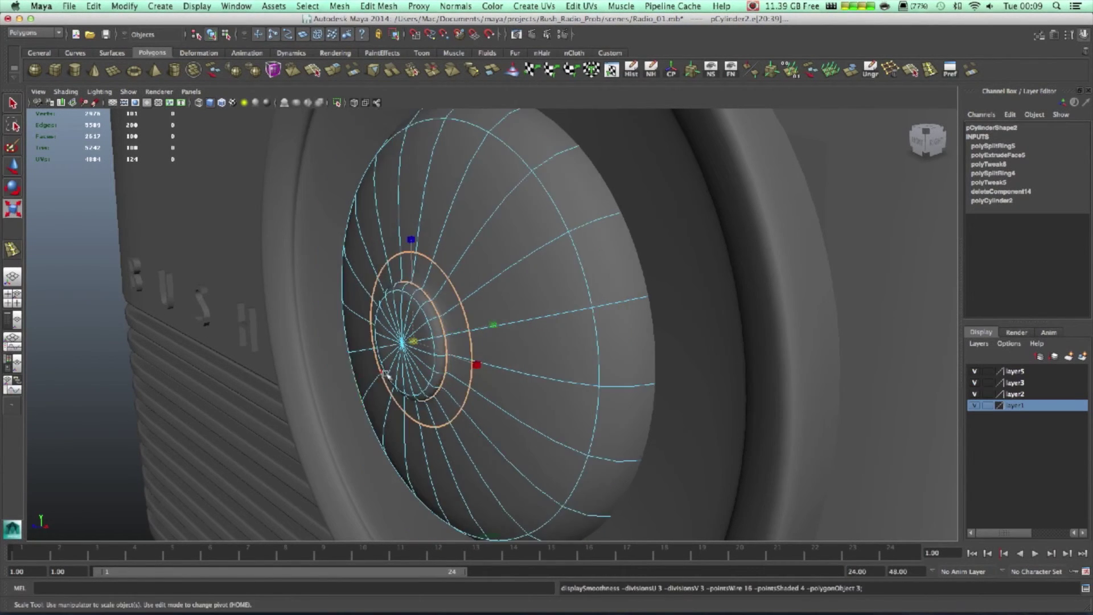
right_click_drag(483, 245, 538, 230)
right_click_drag(587, 261, 305, 313, "alt")
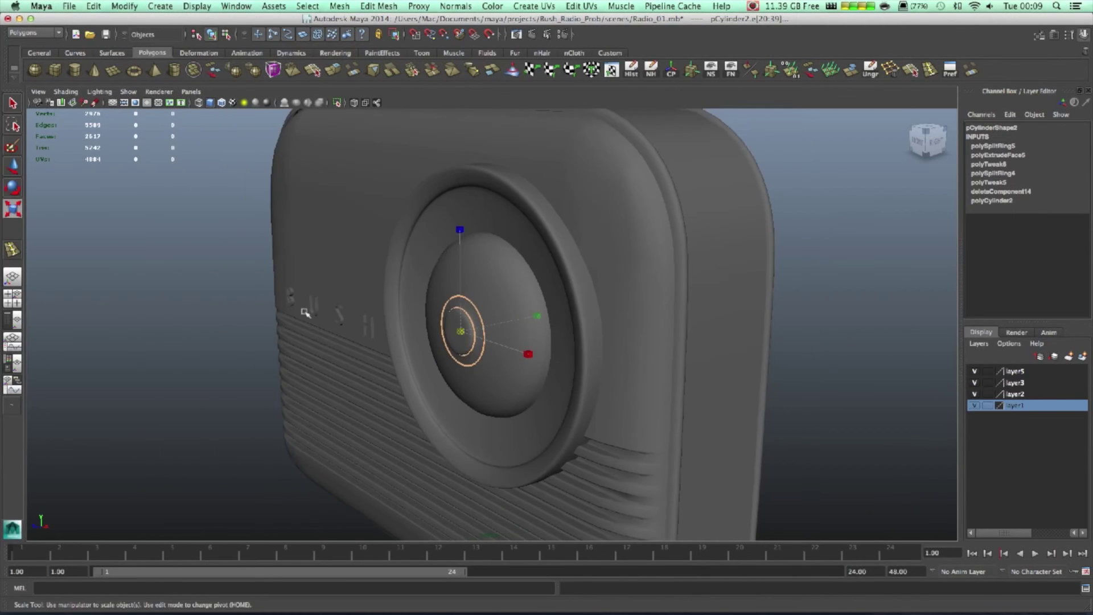
left_click(170, 263)
scroll(224, 292, "up", 5)
left_click_drag(224, 293, 326, 289, "alt")
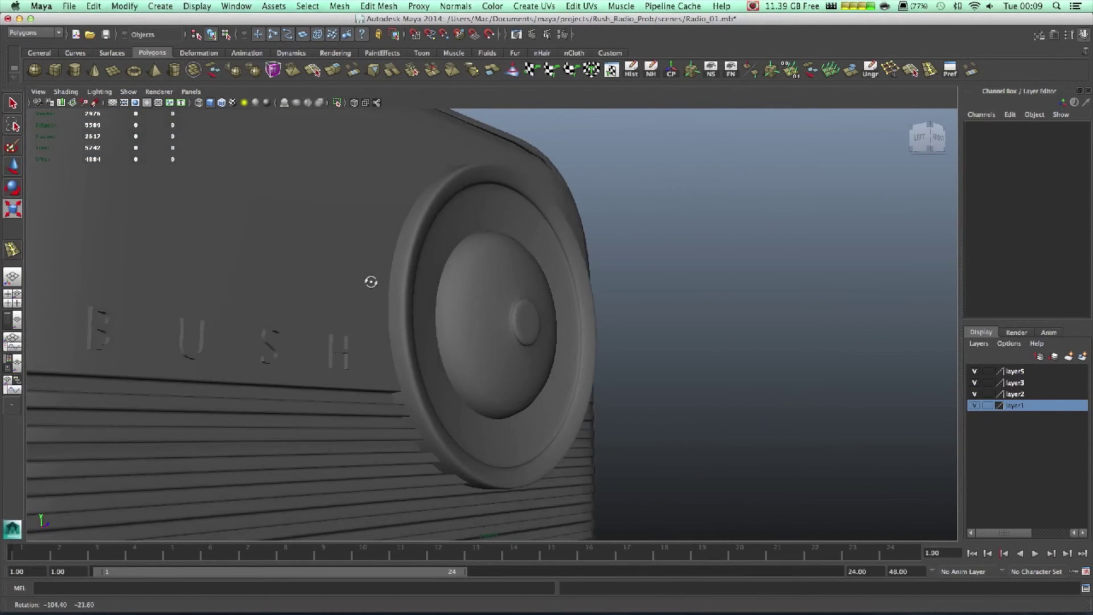
scroll(556, 335, "up", 5)
left_click(500, 324)
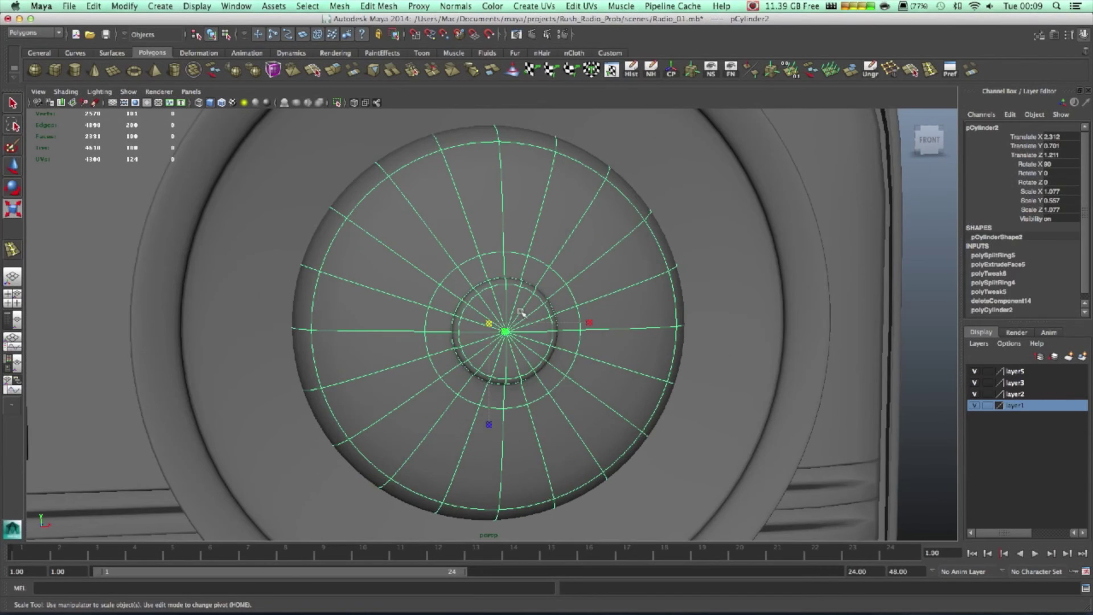
right_click_drag(512, 309, 513, 336)
left_click(507, 332)
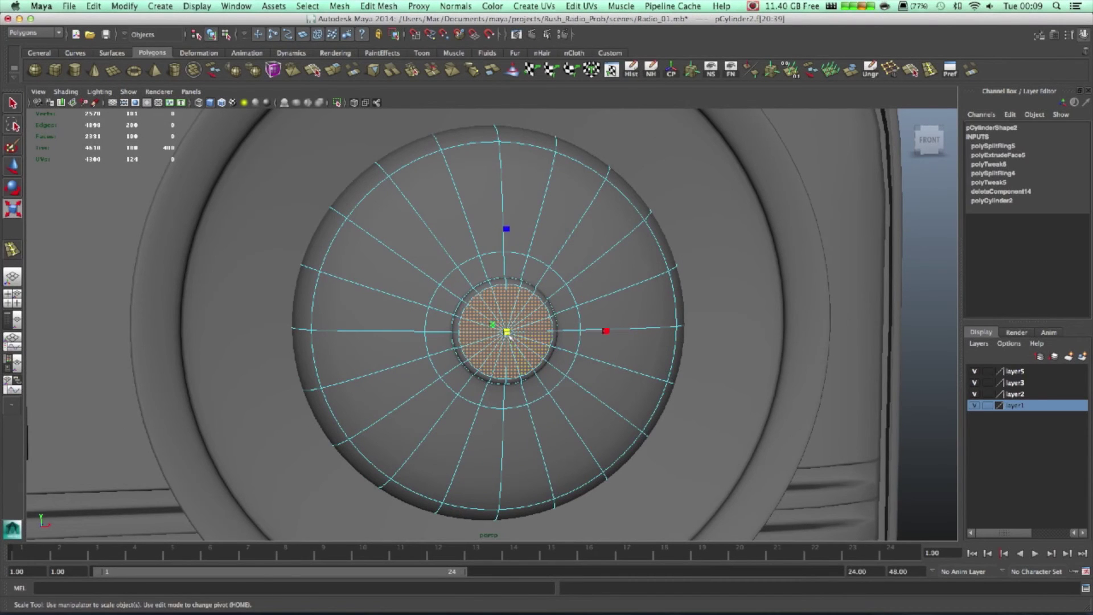
left_click(673, 305)
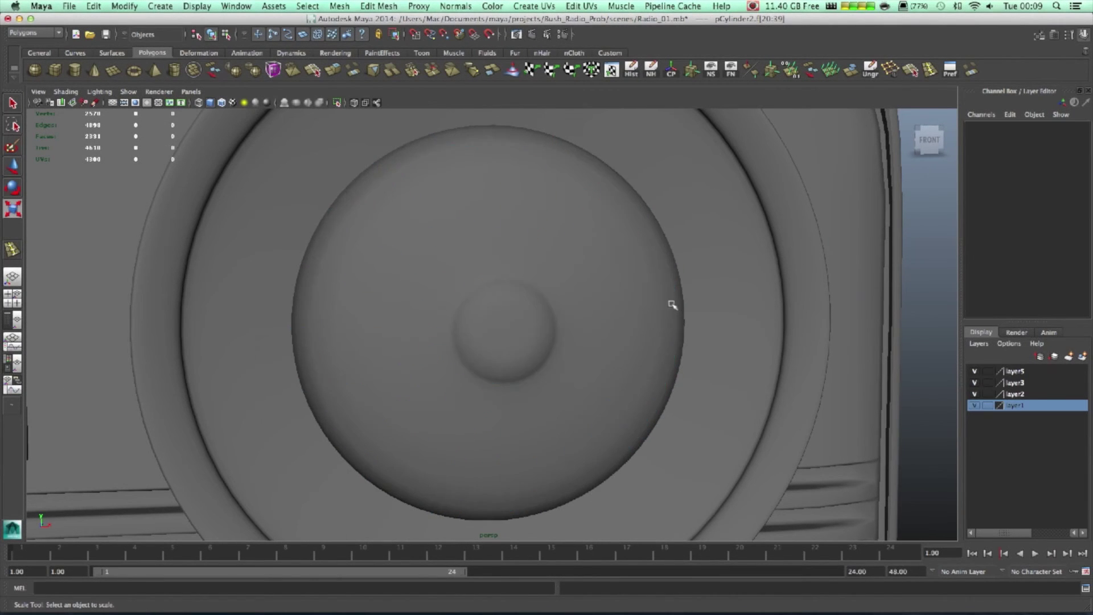
Examine the whole radio body with its dial and knob from the front, side and above
scroll(686, 314, "down", 4)
left_click_drag(820, 334, 568, 341, "alt")
scroll(618, 328, "up", 5)
scroll(637, 340, "down", 5)
scroll(638, 340, "down", 5)
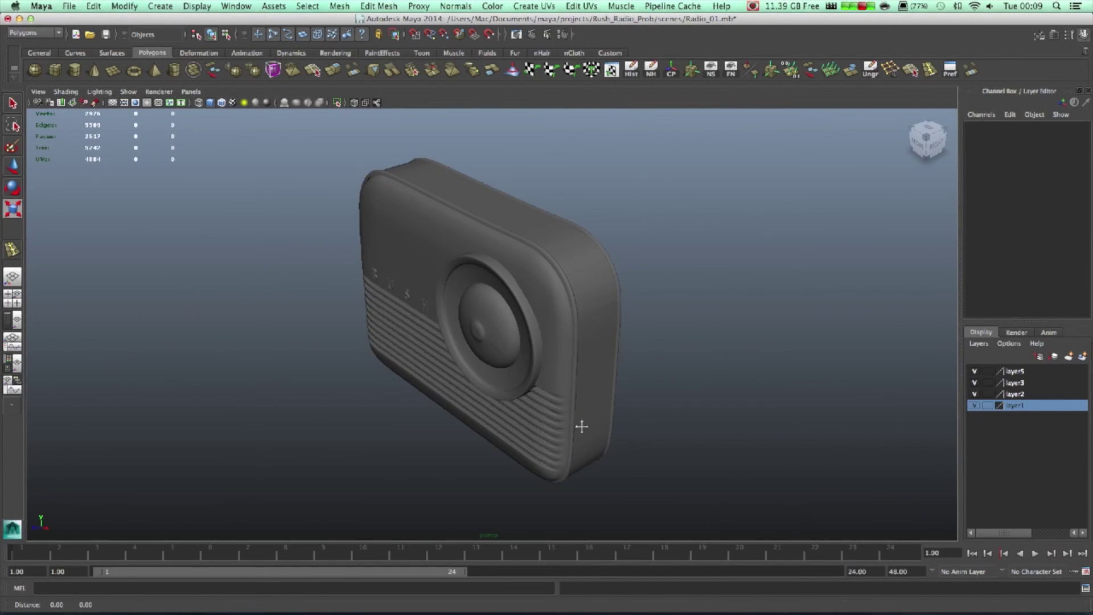
left_click_drag(581, 427, 645, 261, "alt")
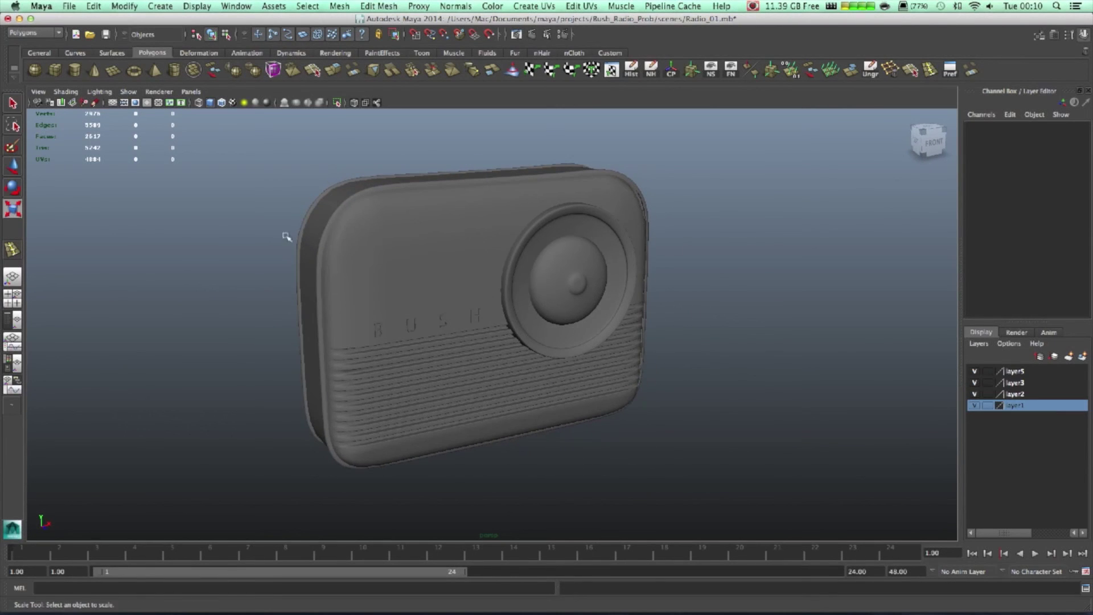
left_click_drag(464, 189, 377, 322, "alt")
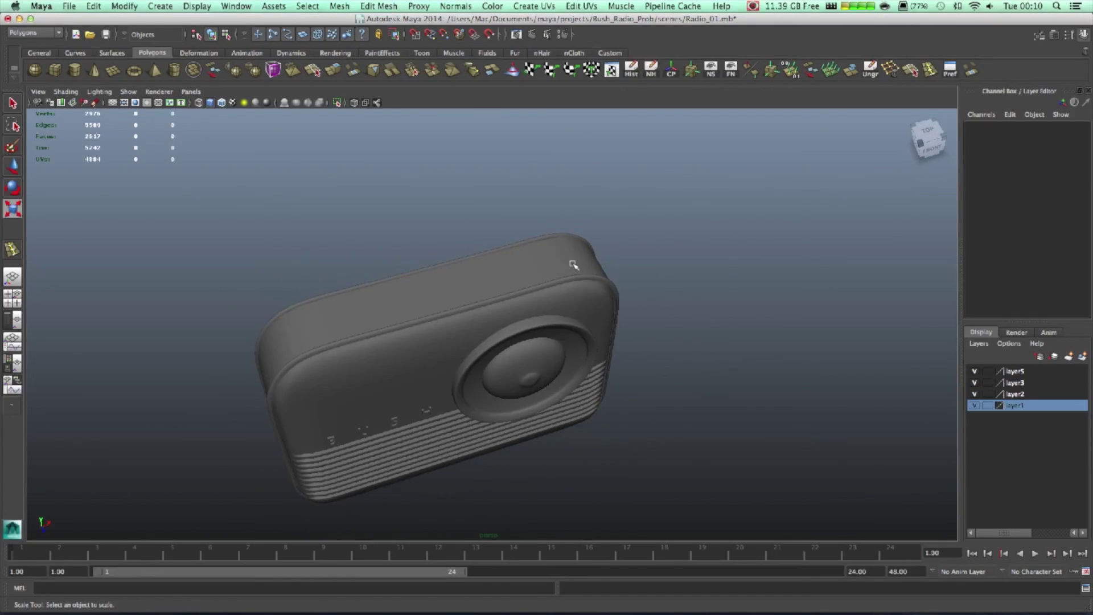